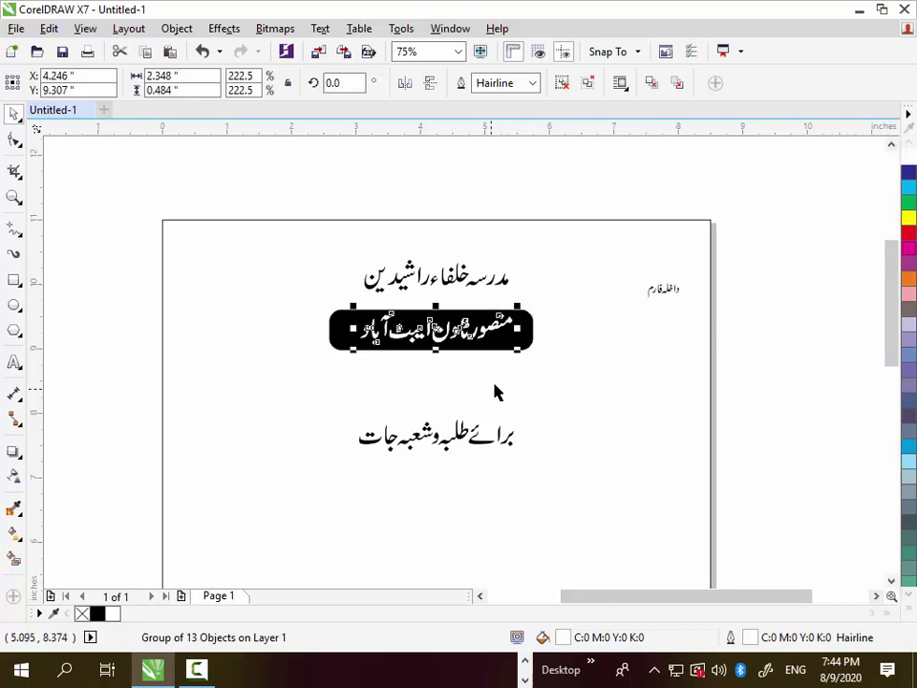
Place a copy of the black rounded banner over the برائے طلبہ و شعبہ جات heading below it
left_click(501, 347)
left_click(521, 346)
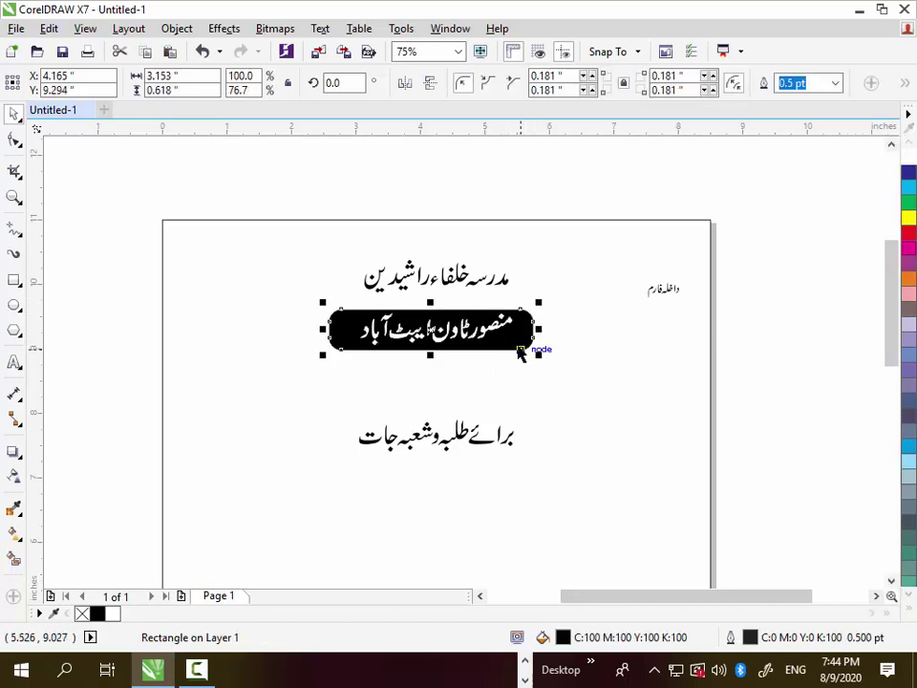
left_click_drag(521, 350, 523, 452)
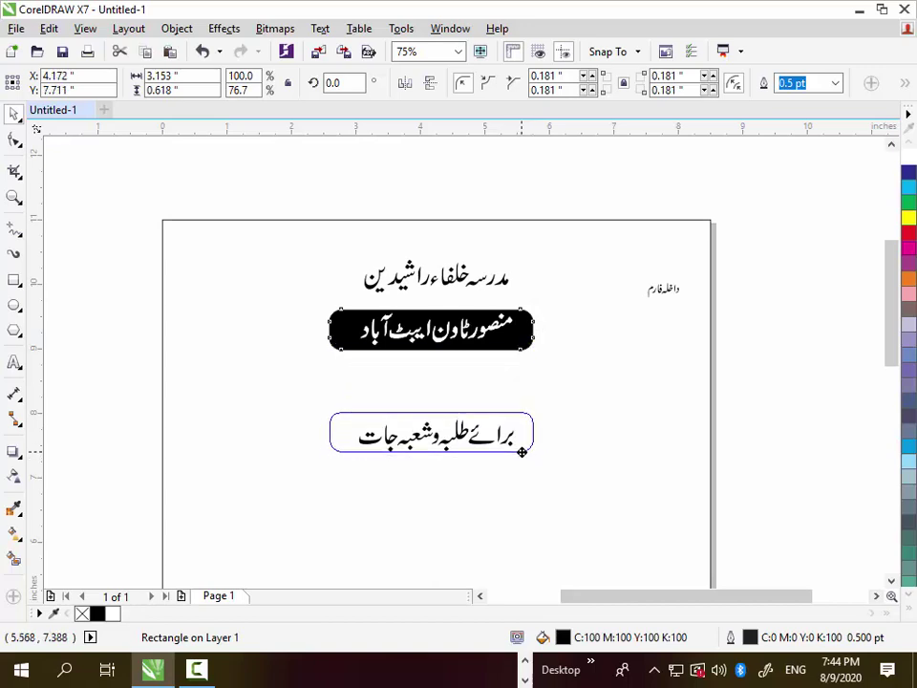
left_click_drag(522, 454, 522, 455)
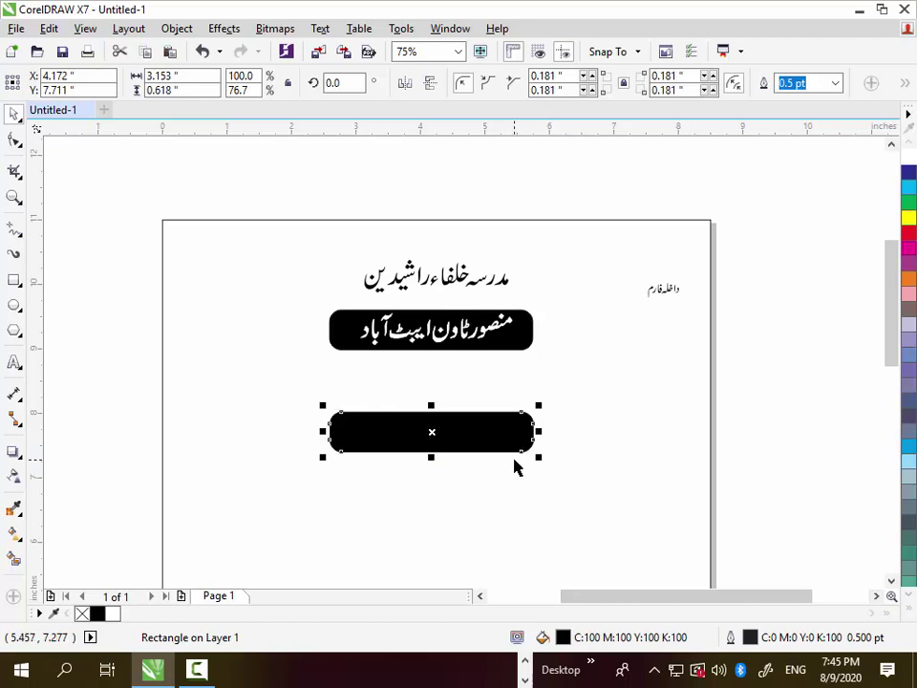
Give the برائے طلبہ و شعبہ جات text hidden by the copied banner a white fill and a white outline
left_click(749, 393)
left_click_drag(744, 386, 322, 526)
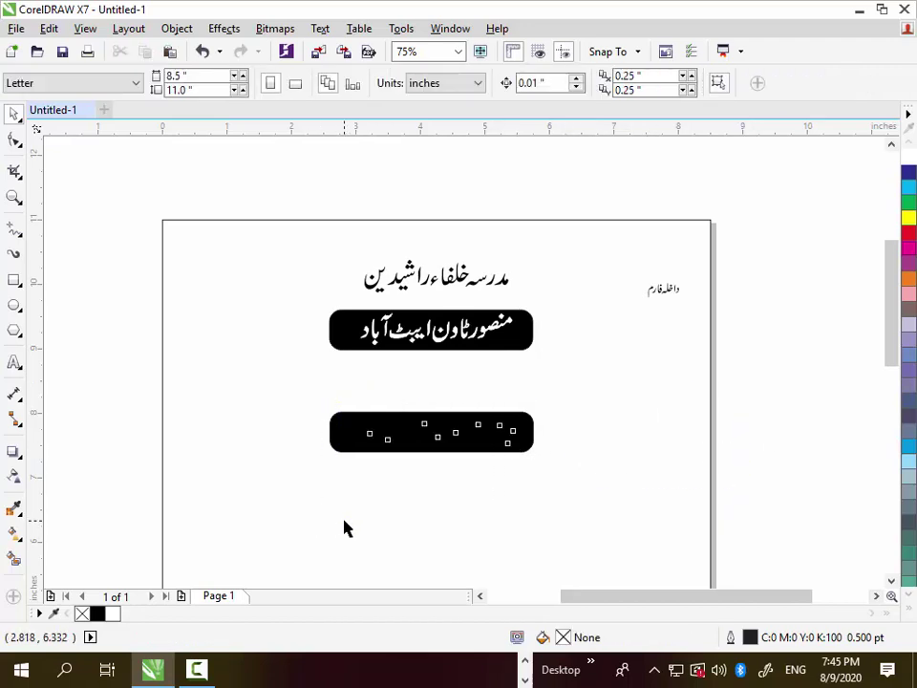
left_click(909, 166)
right_click(909, 156)
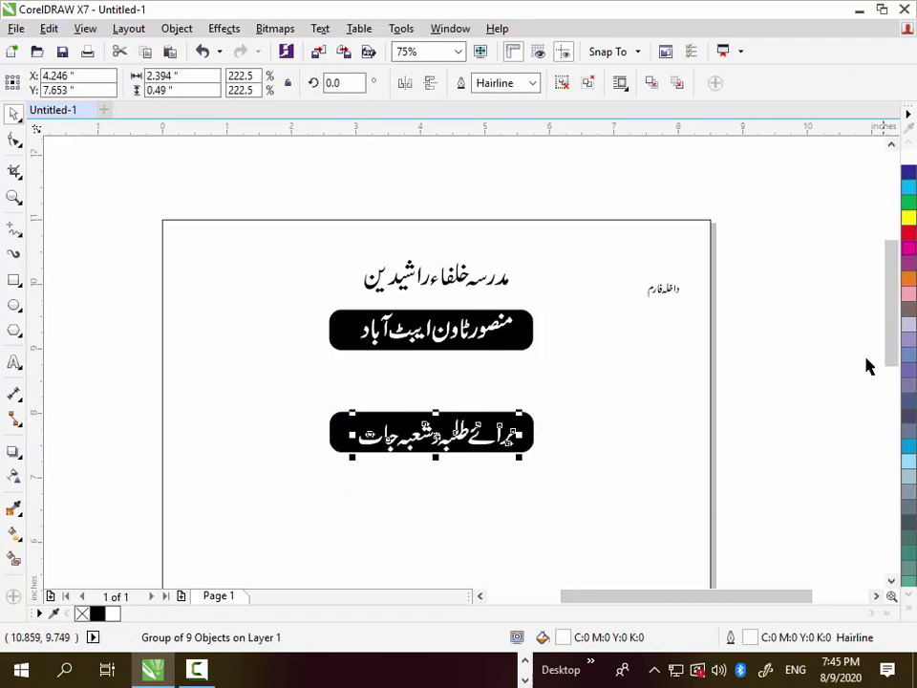
left_click(798, 426)
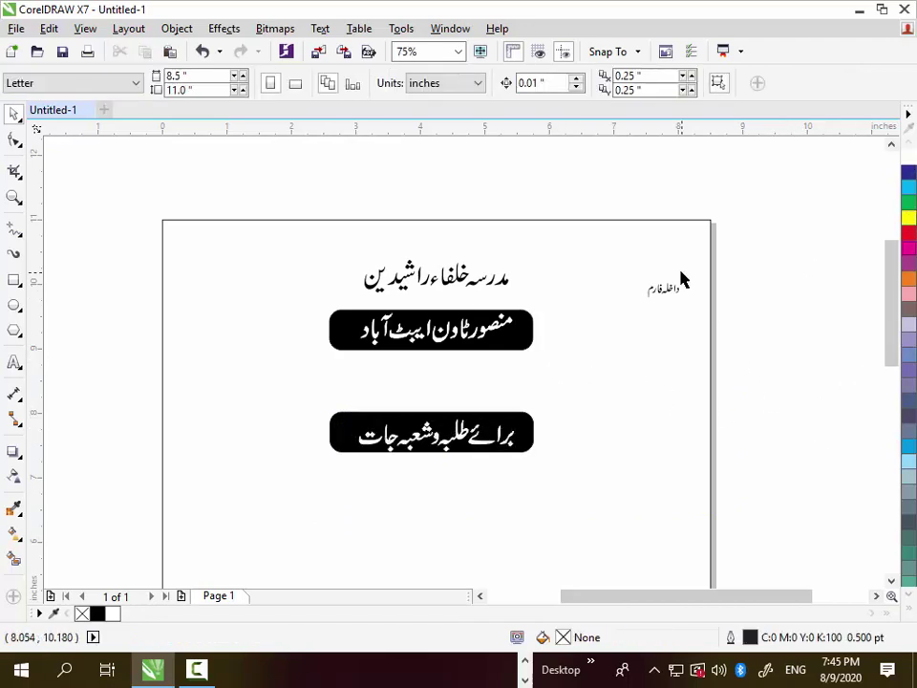
Enlarge the small داخلہ فارم label near the page's upper right corner
scroll(667, 283, "up", 2)
left_click(657, 304)
left_click_drag(618, 325, 578, 352)
left_click(382, 393)
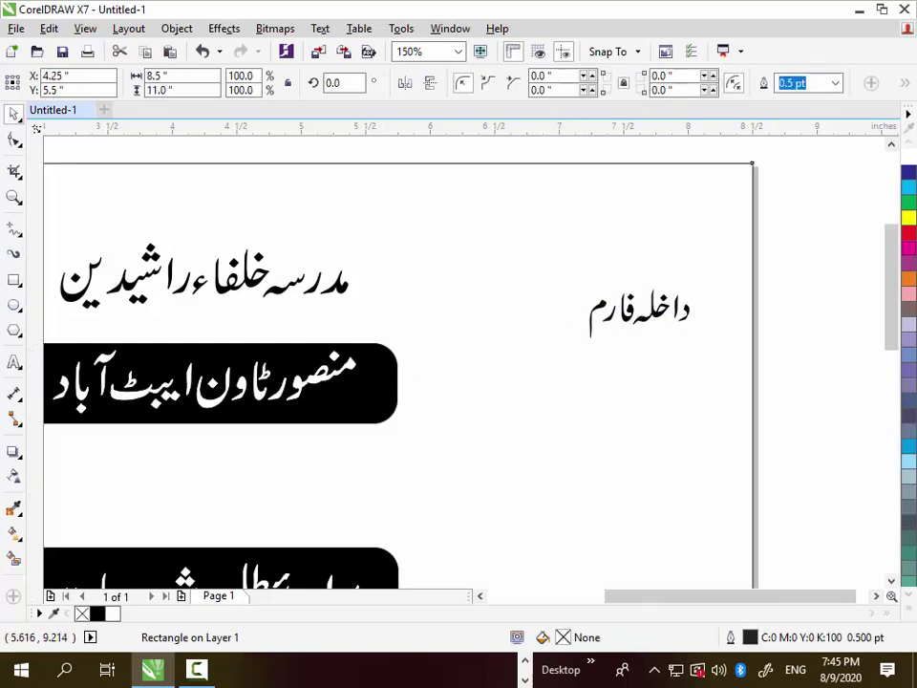
scroll(381, 393, "down", 1)
left_click_drag(384, 394, 686, 370)
key("ctrl+z")
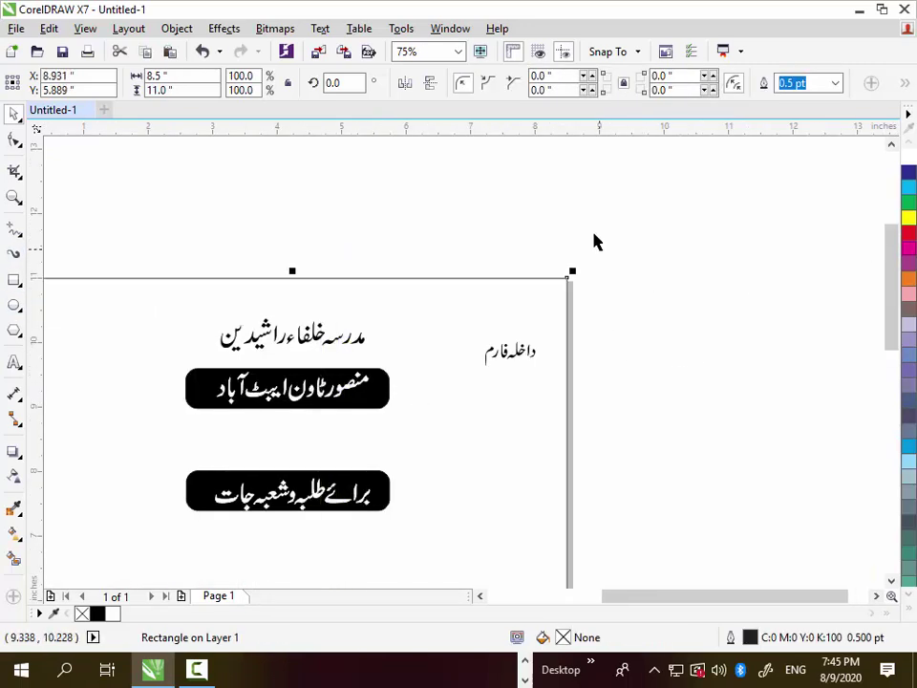
left_click(593, 236)
Draw a rectangle around the داخلہ فارم label and widen it to about 1.35 by 0.46 inches
scroll(402, 333, "up", 1)
left_click(14, 280)
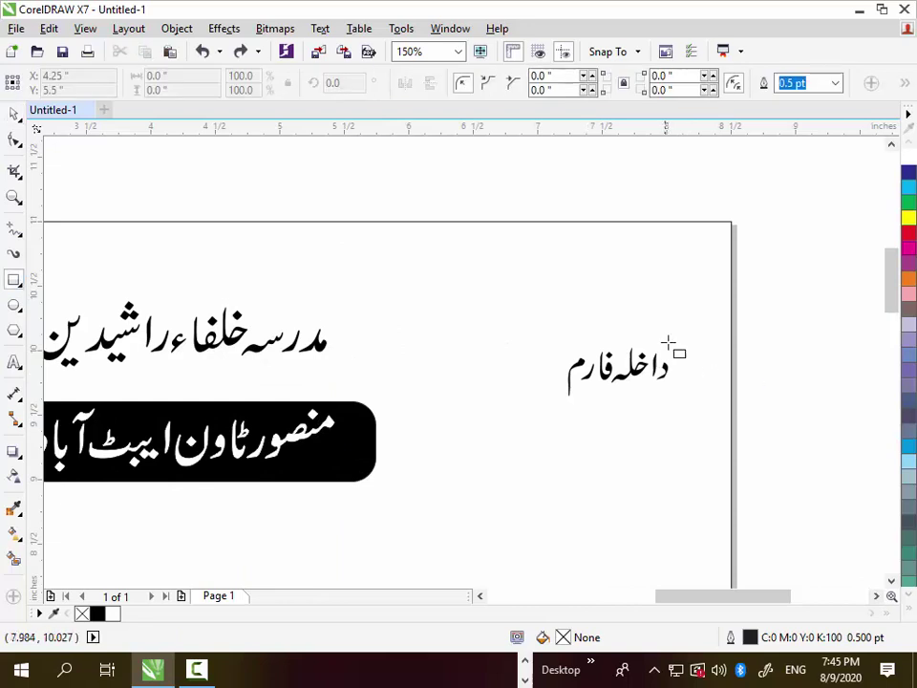
left_click_drag(685, 341, 532, 400)
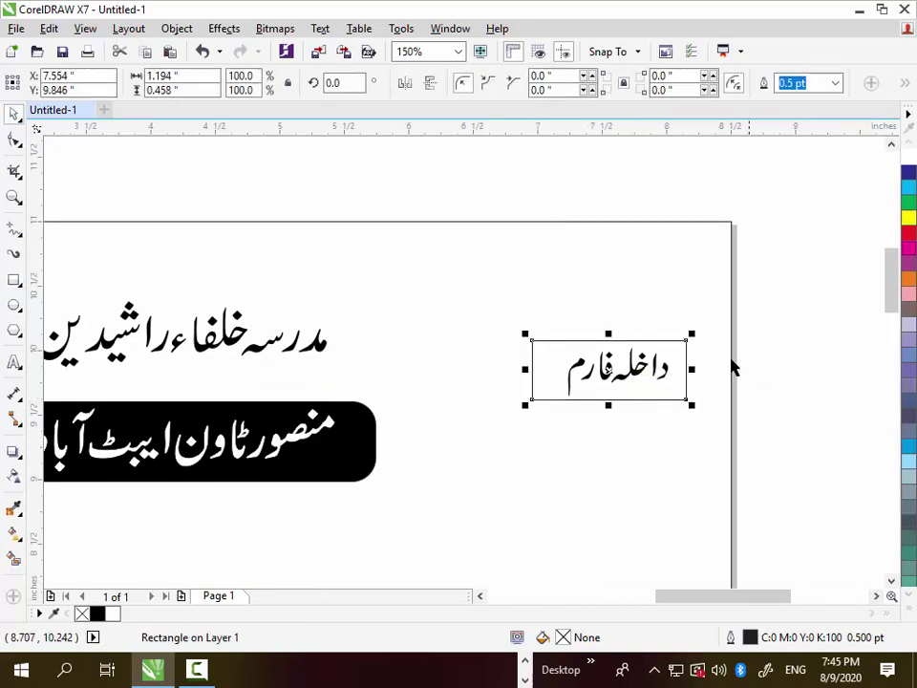
scroll(744, 345, "up", 2)
left_click_drag(661, 361, 701, 362)
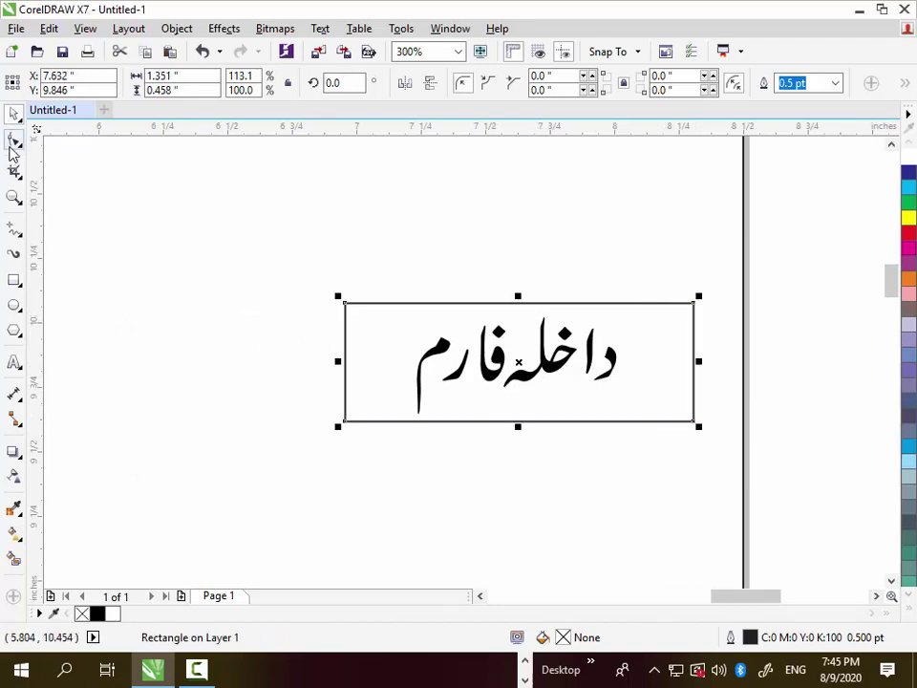
Round the label rectangle's corners to about 0.135 inch, and extend its lower edge for a height of about 0.51 inch
left_click(14, 142)
left_click_drag(350, 306, 395, 329)
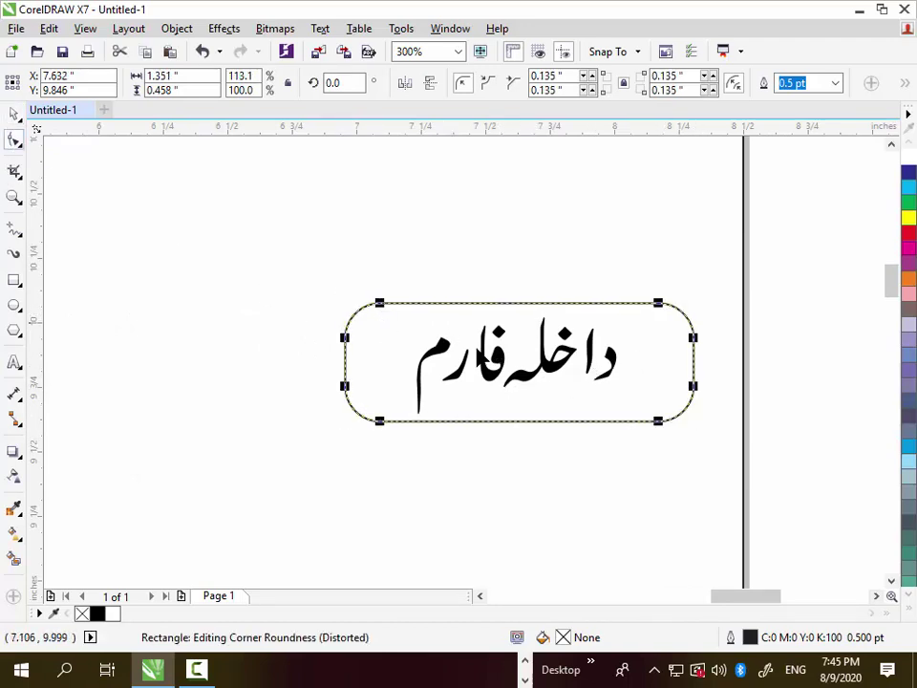
left_click(14, 114)
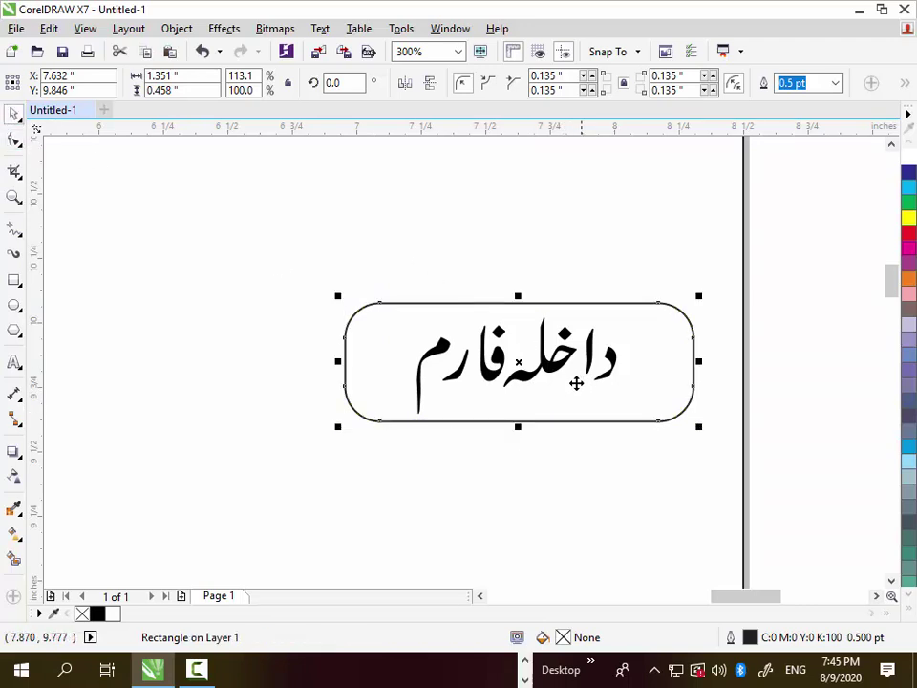
left_click_drag(517, 426, 521, 444)
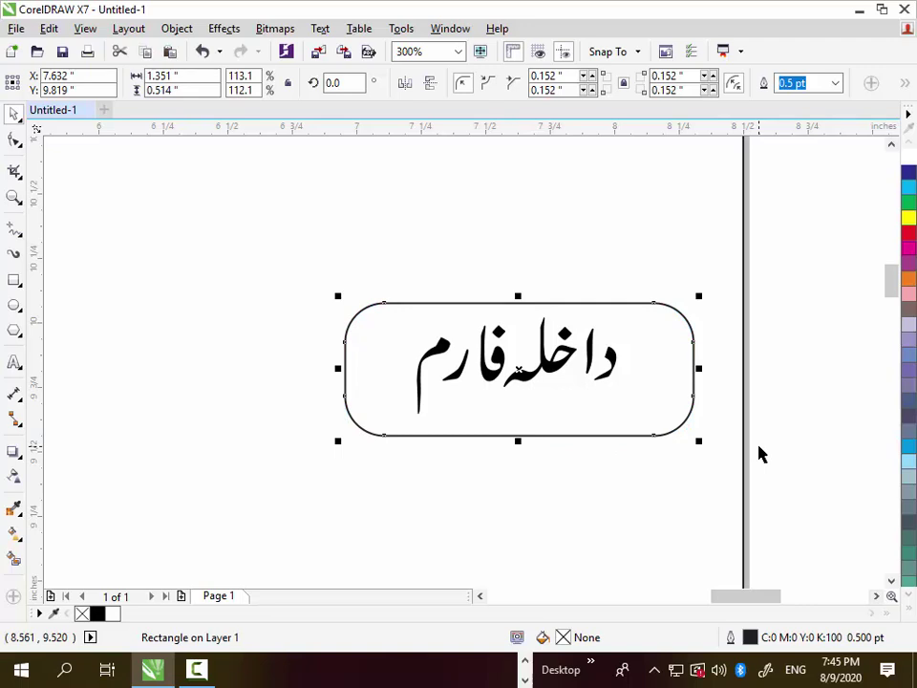
Fill the rounded rectangle around the داخلہ فارم label with black, C:100 M:100 Y:100 K:100
left_click(911, 614)
left_click(892, 251)
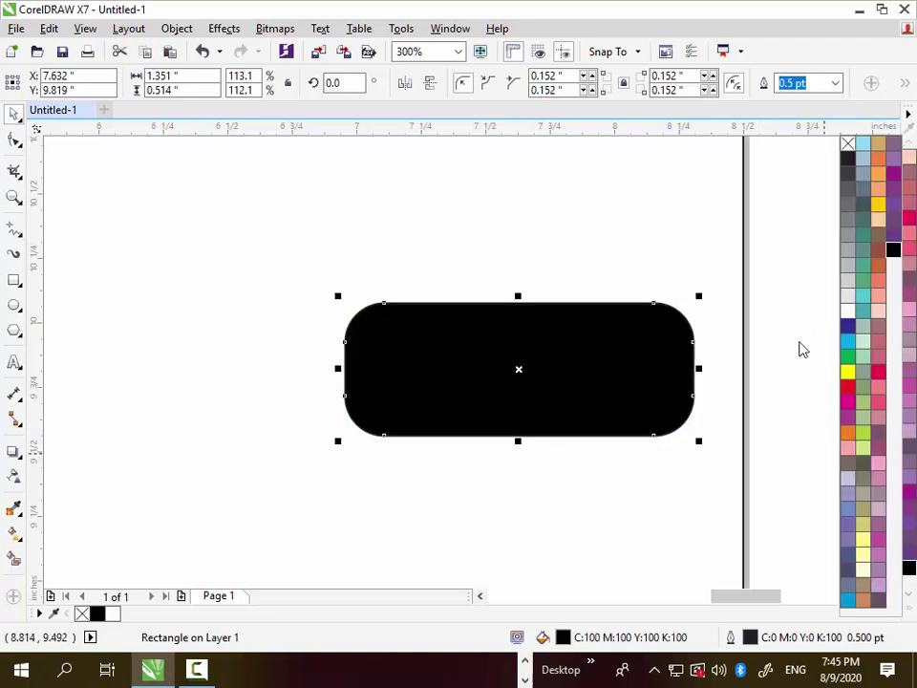
left_click(771, 430)
left_click(655, 412)
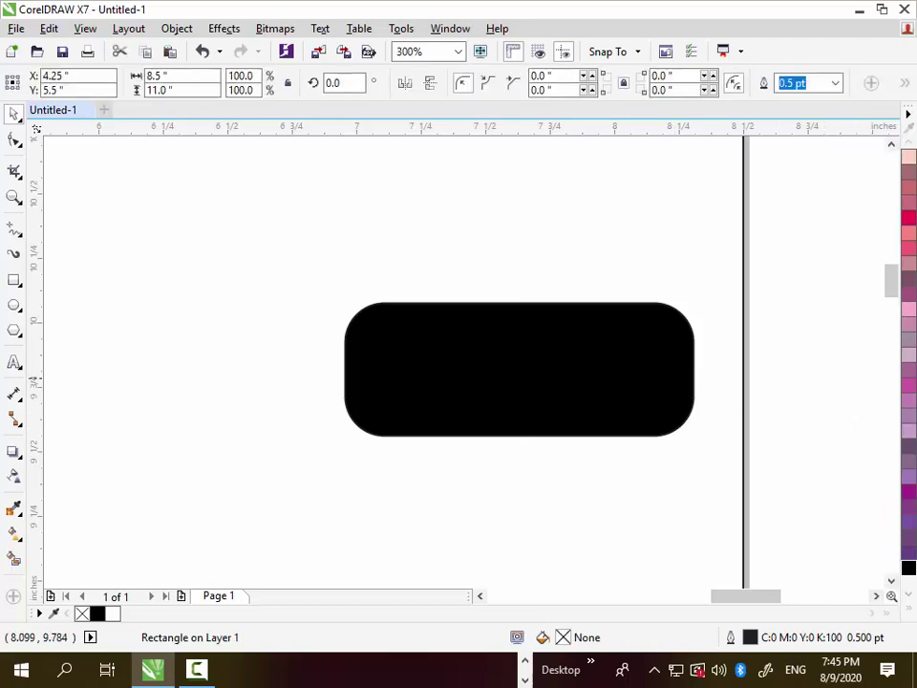
left_click(630, 421)
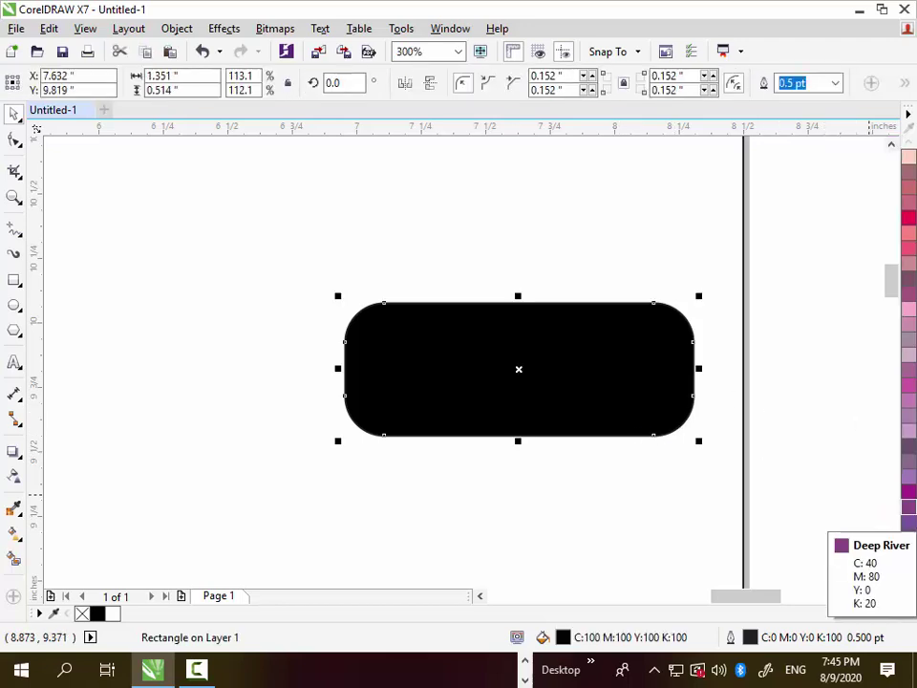
left_click(692, 417)
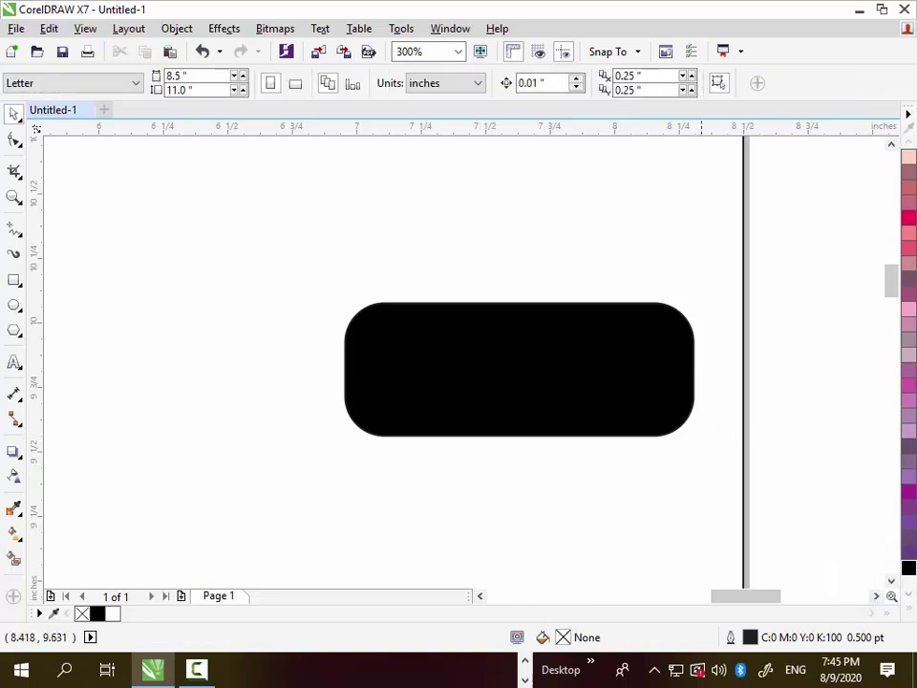
left_click(658, 366)
scroll(606, 415, "down", 3)
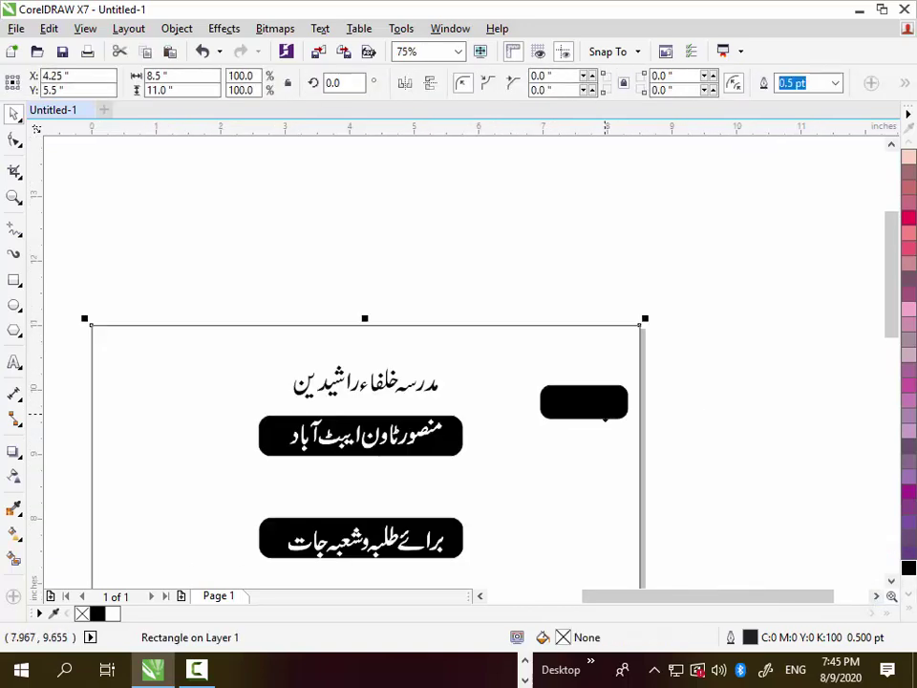
left_click(670, 395)
left_click_drag(626, 406, 654, 495)
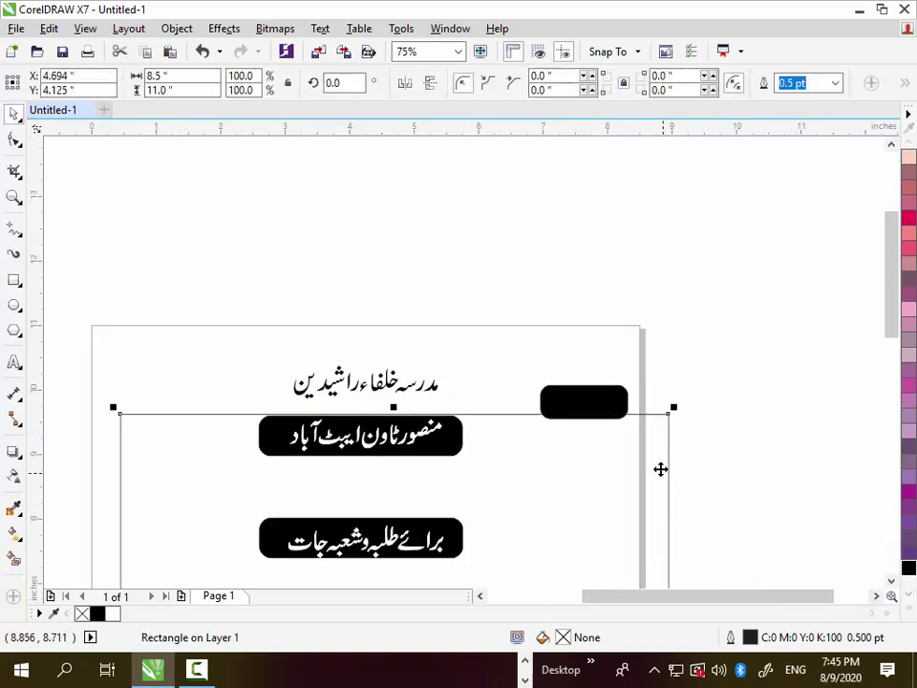
key("ctrl+z")
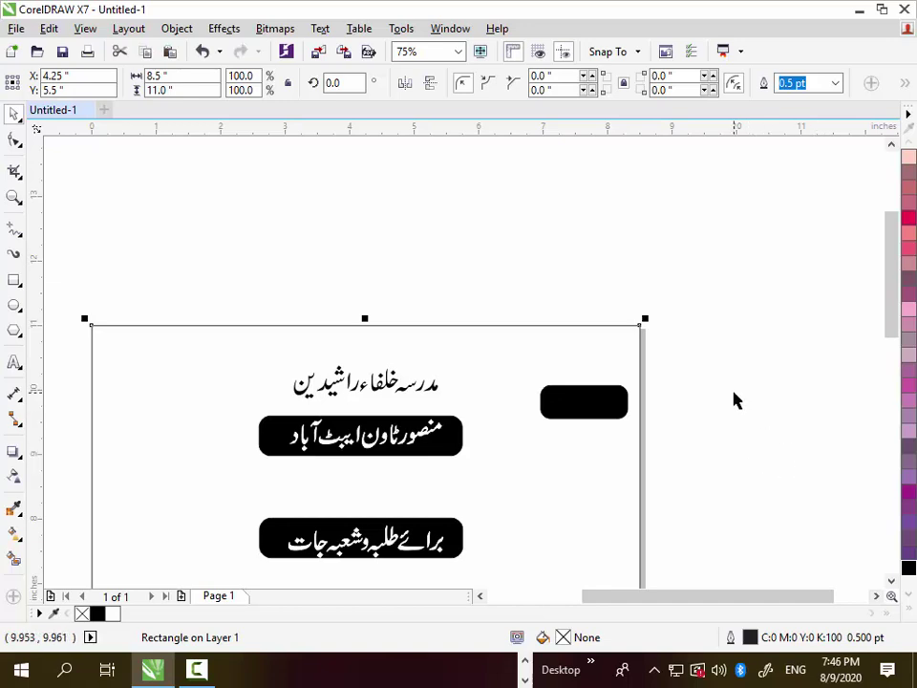
left_click(733, 392)
scroll(616, 388, "up", 2)
left_click_drag(633, 394, 727, 528)
key("ctrl+z")
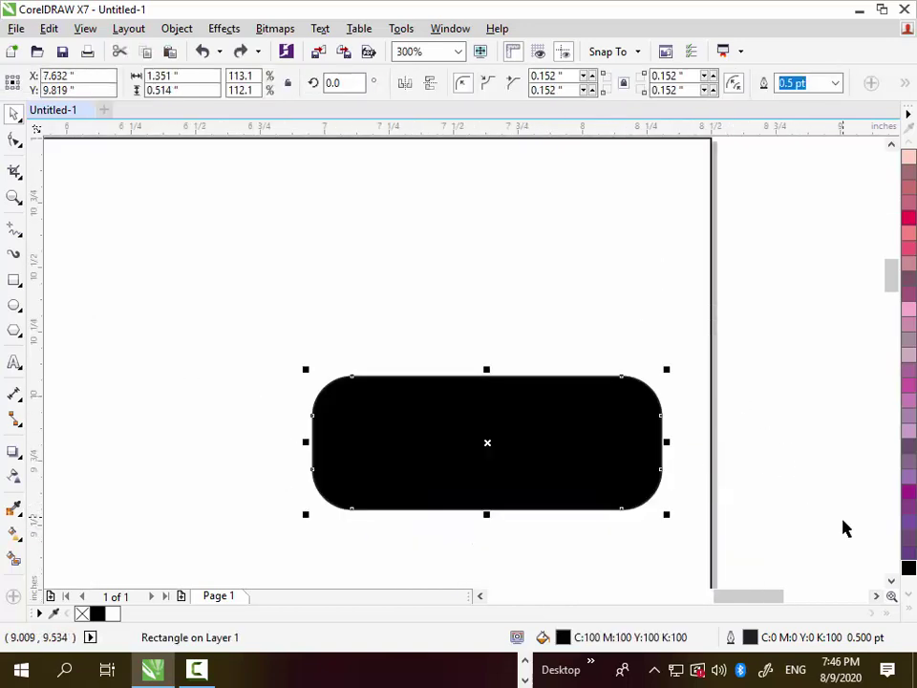
Move the black rounded rectangle slightly toward the page's right edge, to about X 7.71 and Y 9.83 inches
left_click(743, 469)
left_click_drag(628, 457, 404, 490)
left_click_drag(584, 454, 591, 562)
key("ctrl+z")
left_click_drag(441, 505, 500, 535)
key("ctrl+z")
left_click_drag(396, 497, 610, 468)
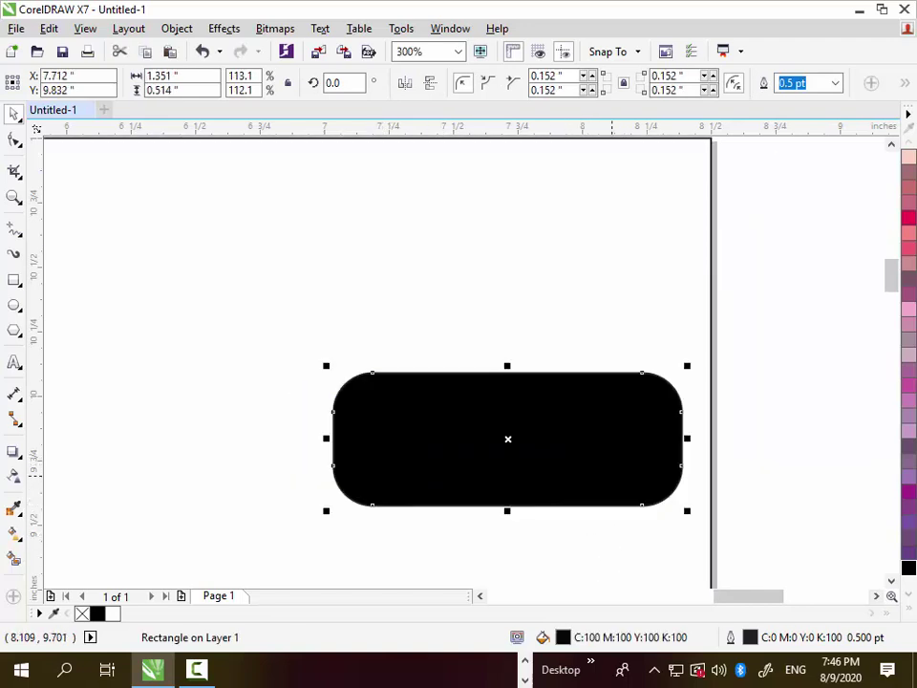
Make a shorter copy of the black rounded rectangle, about 0.45 inch high with the same upper edge, and fill it white
scroll(495, 514, "up", 1)
left_click_drag(515, 506, 521, 474)
key("ctrl+z")
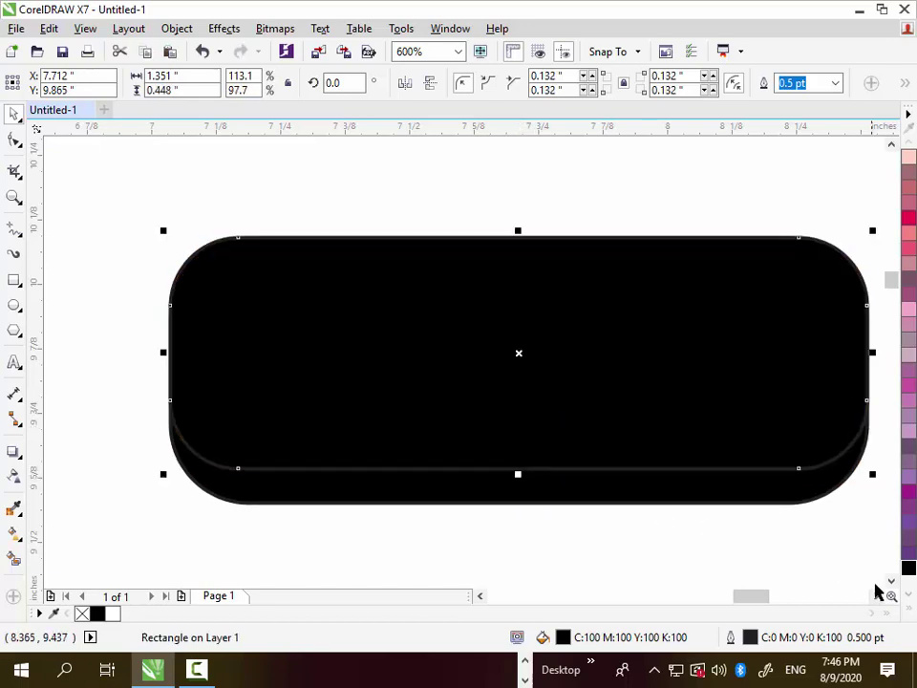
left_click(913, 612)
left_click(847, 310)
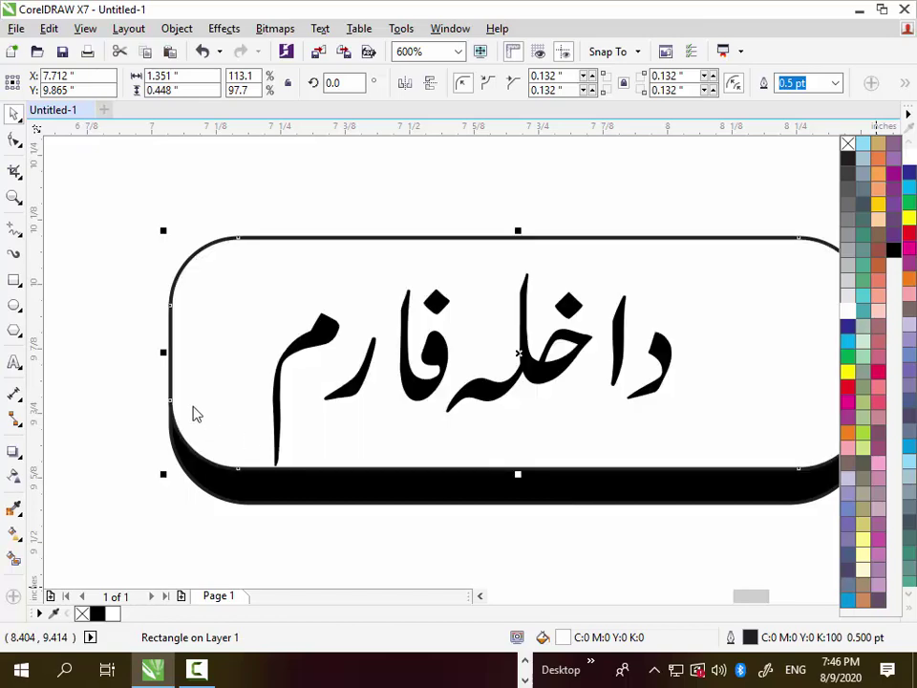
Extend the white copy's lower edge to a height of about 0.47 inch, leaving a thinner black rim beneath it
scroll(342, 368, "down", 2)
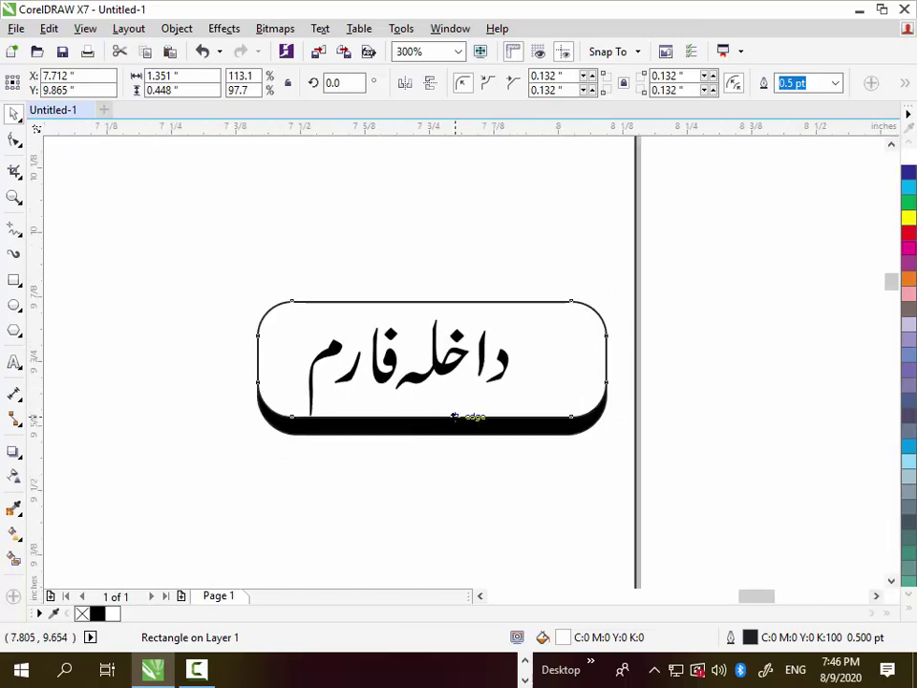
scroll(454, 417, "up", 4)
left_click_drag(370, 416, 368, 435)
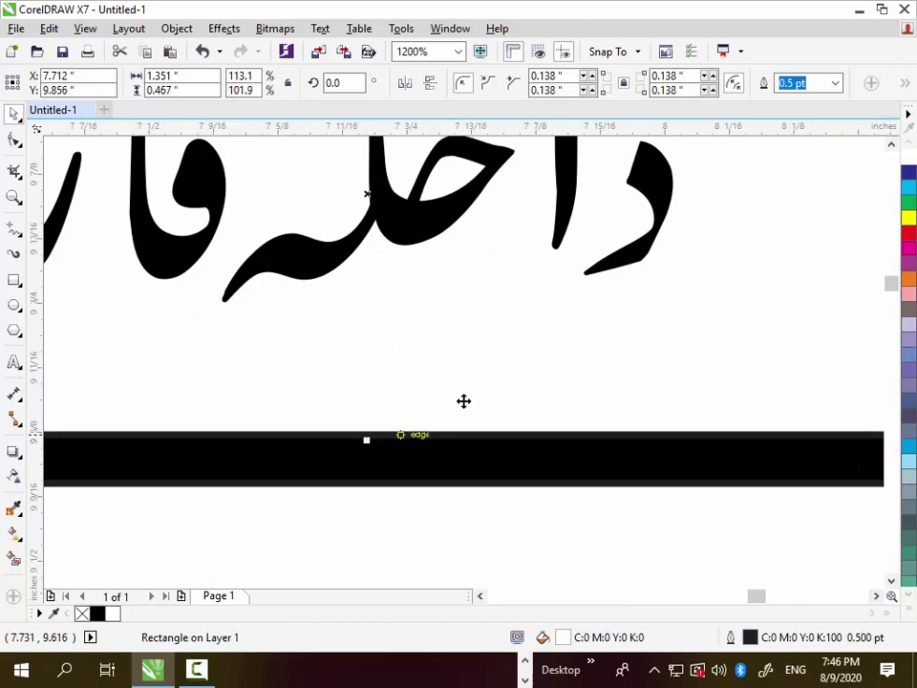
scroll(474, 380, "down", 3)
left_click(664, 361)
Select the whole داخلہ فارم badge with its label and move it left, away from the page's right edge
scroll(667, 367, "down", 2)
left_click_drag(597, 315, 458, 401)
scroll(490, 325, "up", 2)
left_click_drag(647, 346, 603, 347)
scroll(604, 348, "down", 4)
left_click(673, 427)
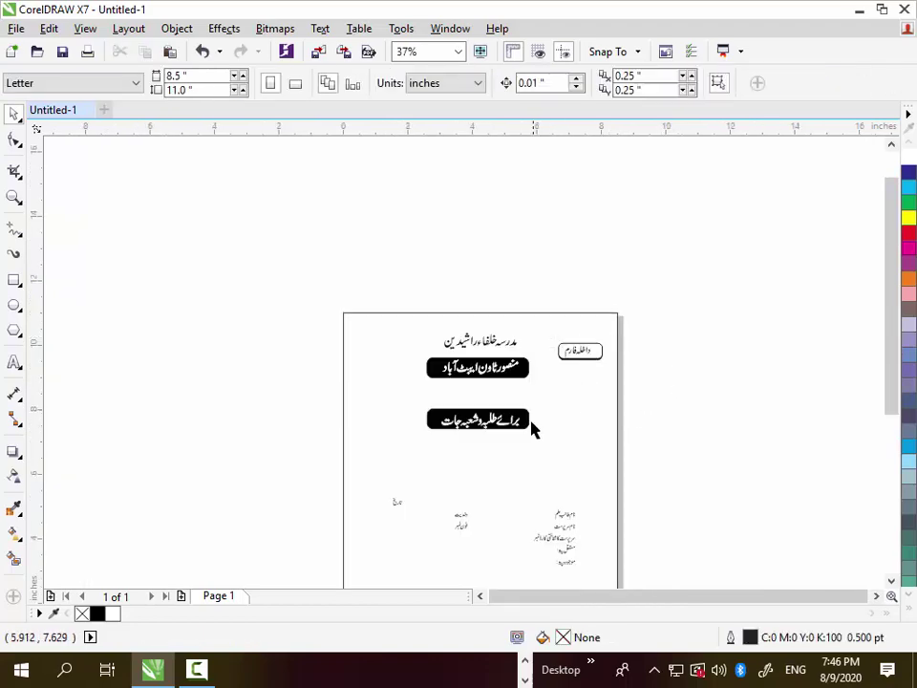
Enlarge the main title مدرسہ خلفاء راشیدین above the first black banner
scroll(504, 349, "up", 2)
left_click(497, 352)
left_click_drag(561, 329, 593, 326)
scroll(450, 348, "up", 1)
left_click(596, 305, "shift")
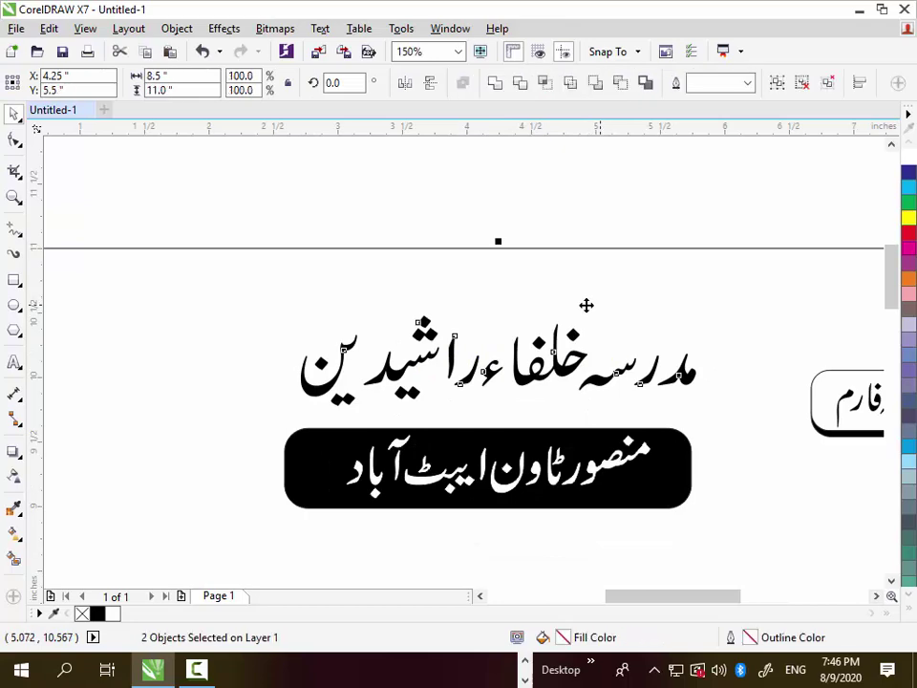
scroll(453, 281, "down", 2)
left_click(536, 266)
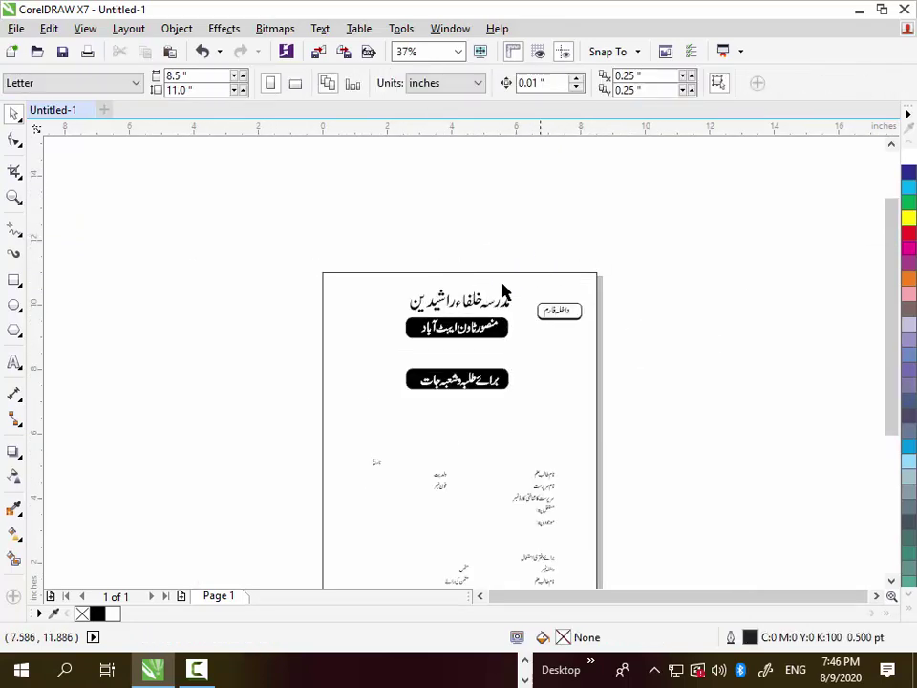
Move the تاریخ label up to just below the second banner, near X 1.27 and Y 6.79 inches
scroll(457, 307, "up", 1)
scroll(507, 328, "down", 1)
scroll(523, 355, "down", 1)
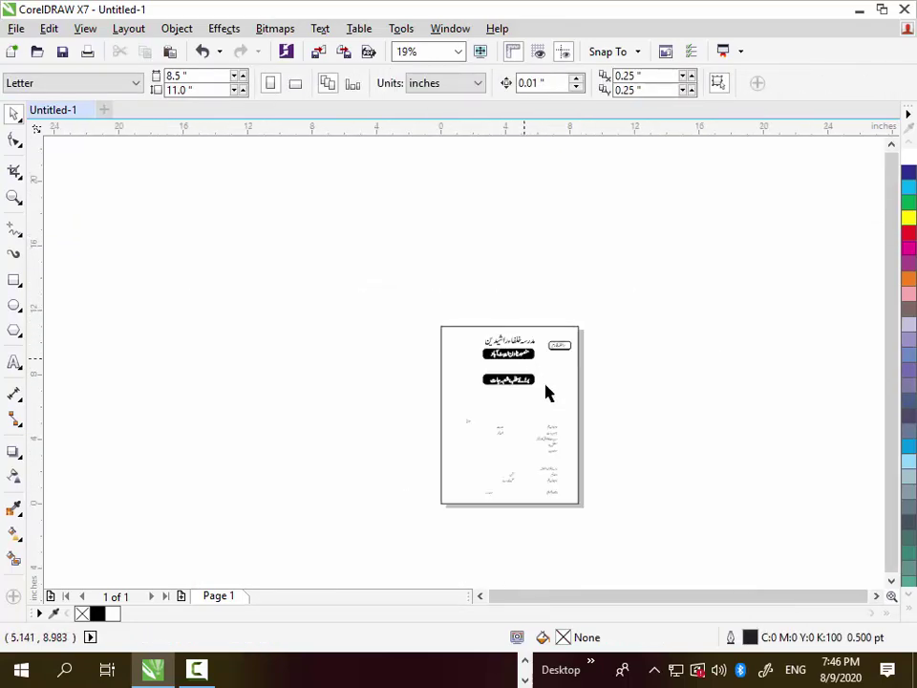
scroll(549, 461, "up", 1)
scroll(384, 386, "up", 1)
left_click_drag(344, 346, 432, 404)
key("ctrl+z")
left_click_drag(226, 322, 474, 429)
left_click(390, 372)
left_click_drag(387, 370, 363, 268)
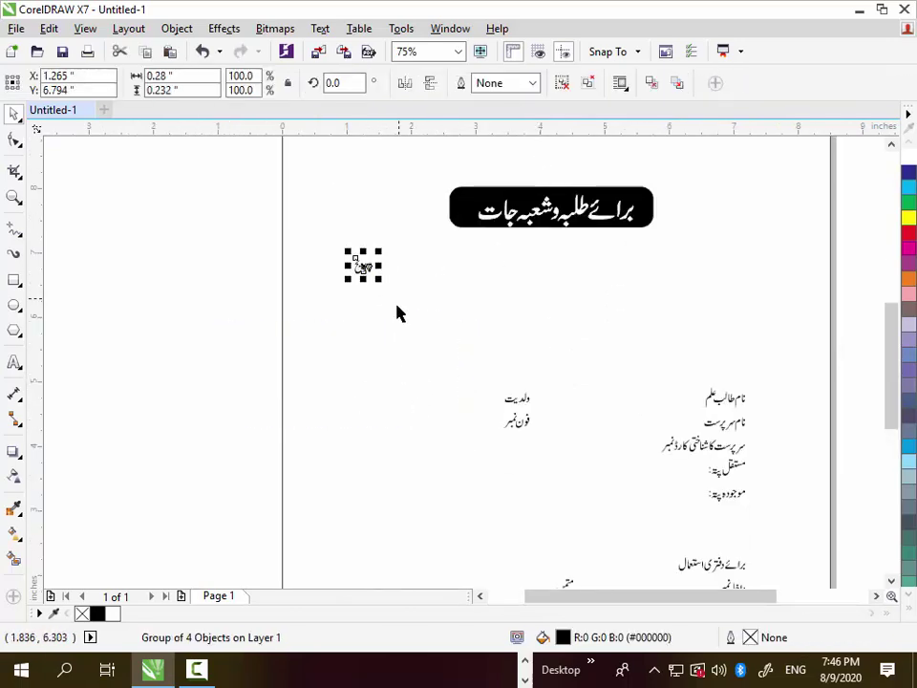
Select the seven student-detail labels and move them up together to about X 5.57 and Y 5.51 inches
scroll(548, 352, "down", 1)
scroll(608, 342, "up", 1)
left_click_drag(692, 292, 312, 460)
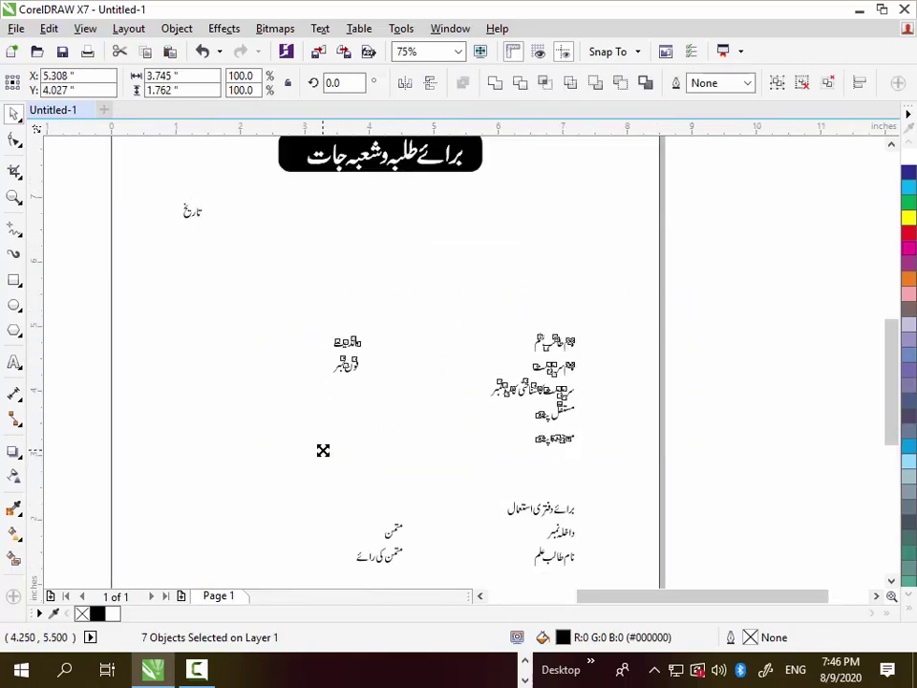
left_click_drag(528, 387, 545, 292)
scroll(427, 413, "down", 2)
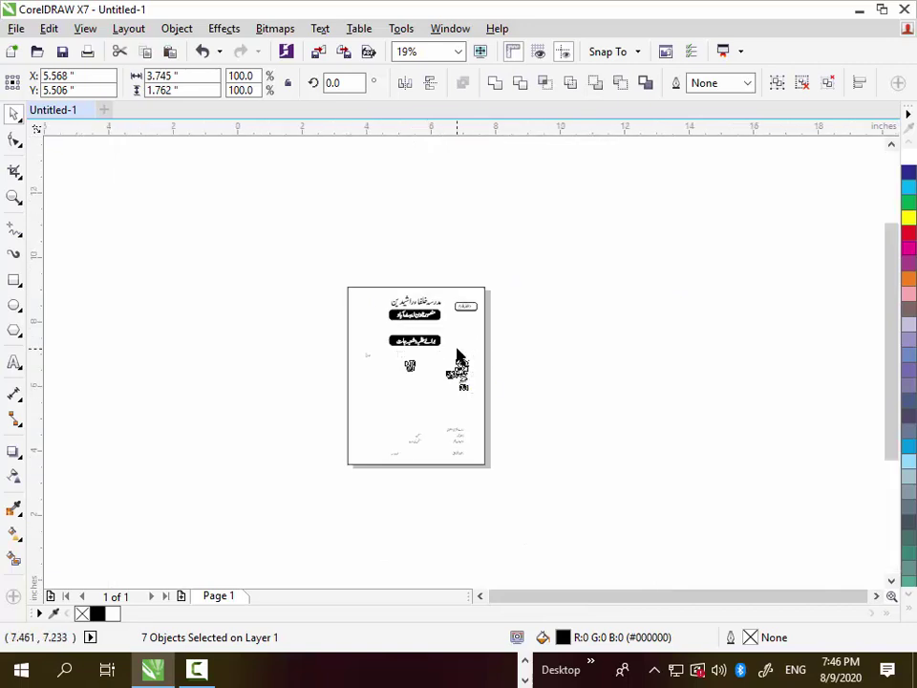
Enlarge the seven selected student-detail labels together, keeping their upper right corner in place
scroll(462, 360, "up", 1)
left_click_drag(346, 436, 323, 487)
left_click(323, 479)
left_click(586, 426)
scroll(463, 405, "up", 2)
scroll(550, 351, "down", 1)
scroll(532, 437, "down", 1)
scroll(493, 600, "up", 1)
scroll(493, 512, "down", 3)
scroll(535, 430, "up", 3)
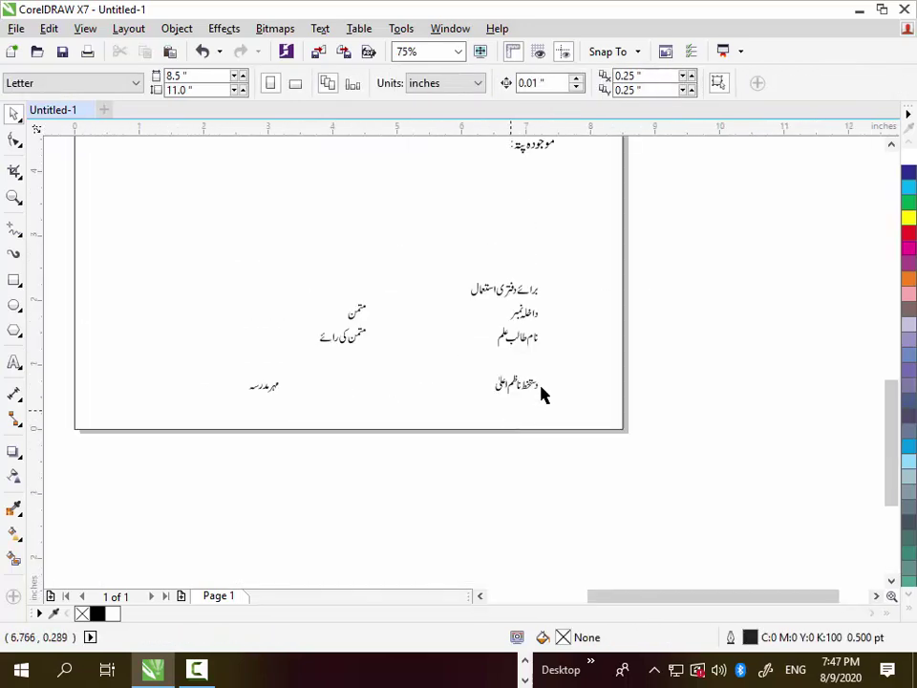
Select the seven office-use labels, move them up to about X 5.18 and Y 2.49 inches, and enlarge them together toward their lower left corner
left_click_drag(651, 258, 218, 416)
scroll(420, 436, "down", 1)
left_click_drag(449, 370, 468, 327)
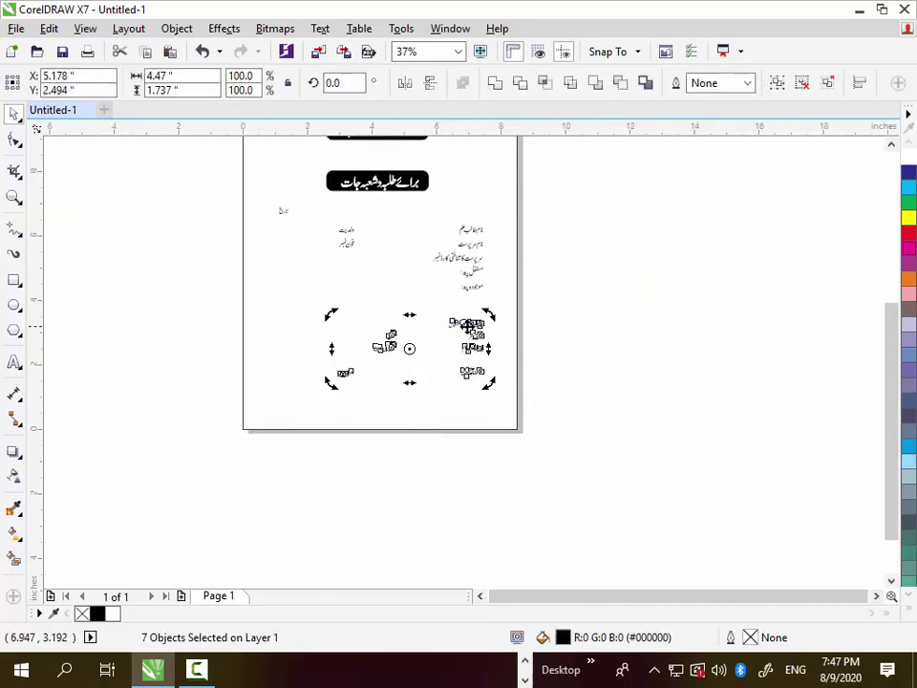
left_click(346, 371)
left_click_drag(328, 383, 281, 420)
left_click(410, 479)
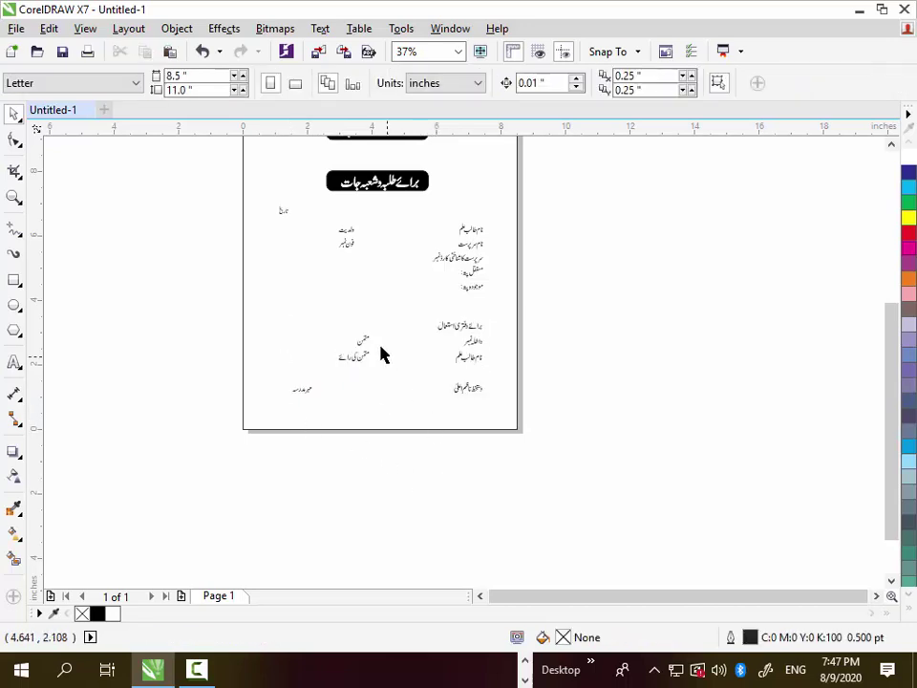
scroll(420, 358, "up", 1)
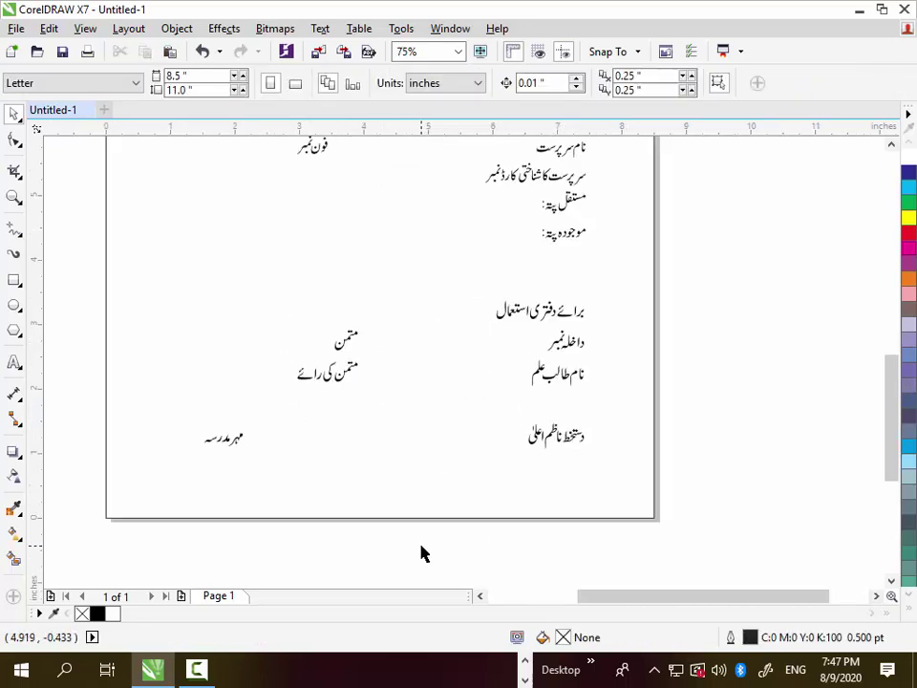
scroll(424, 554, "down", 1)
Move the second black banner with its heading up toward the first banner, to about X 4.17 and Y 8.30 inches
left_click(506, 253)
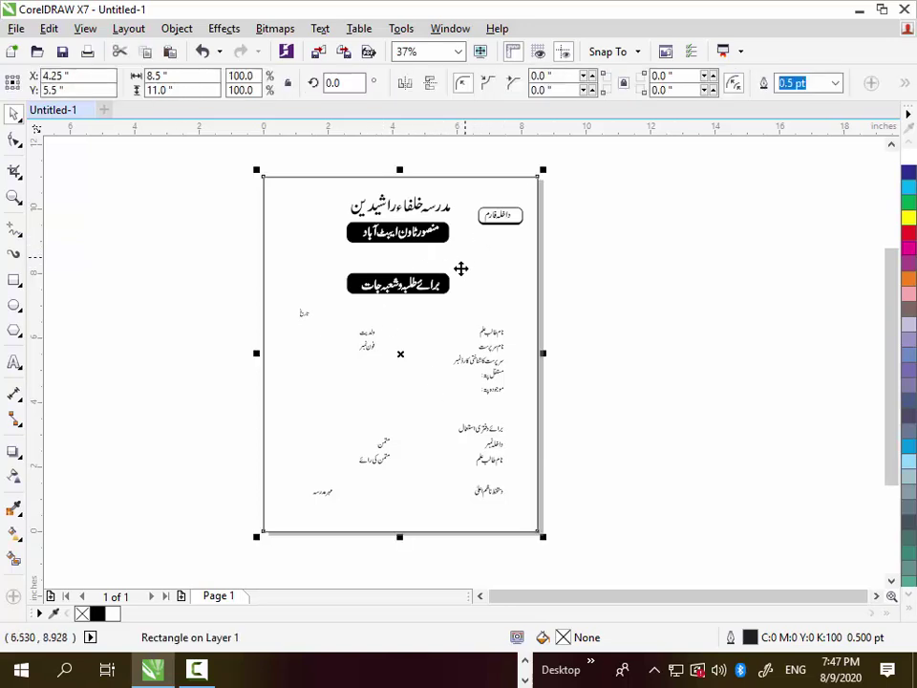
scroll(262, 258, "up", 1)
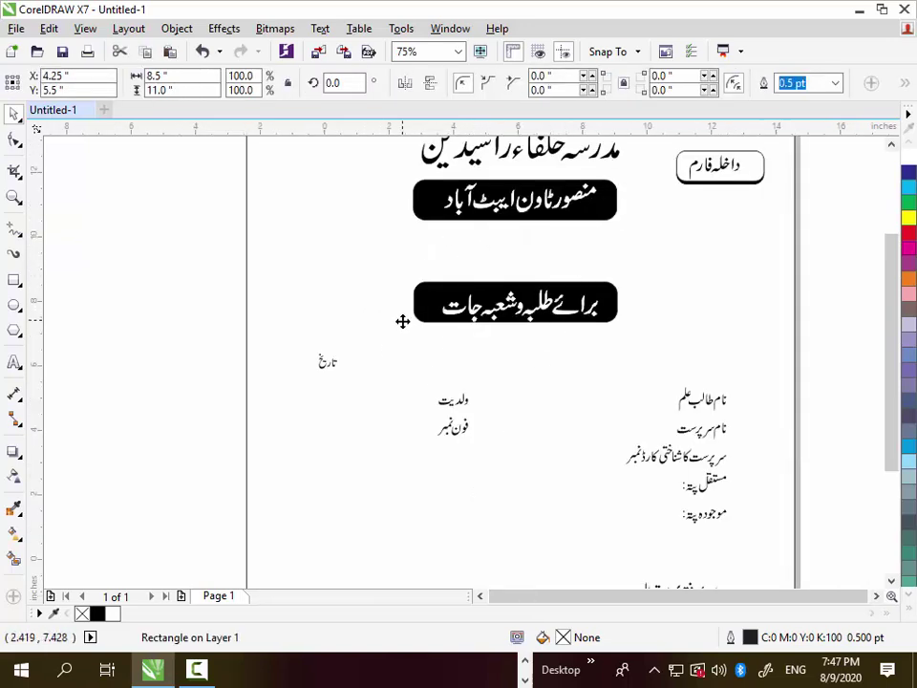
scroll(402, 320, "down", 1)
left_click_drag(673, 281, 391, 334)
mouse_move(480, 296)
left_mouse_down()
mouse_move(481, 285)
mouse_move(495, 292)
left_mouse_up()
Select the تاریخ label and the seven student-detail labels and move them up together, closer to the second banner
left_click_drag(637, 314, 334, 447)
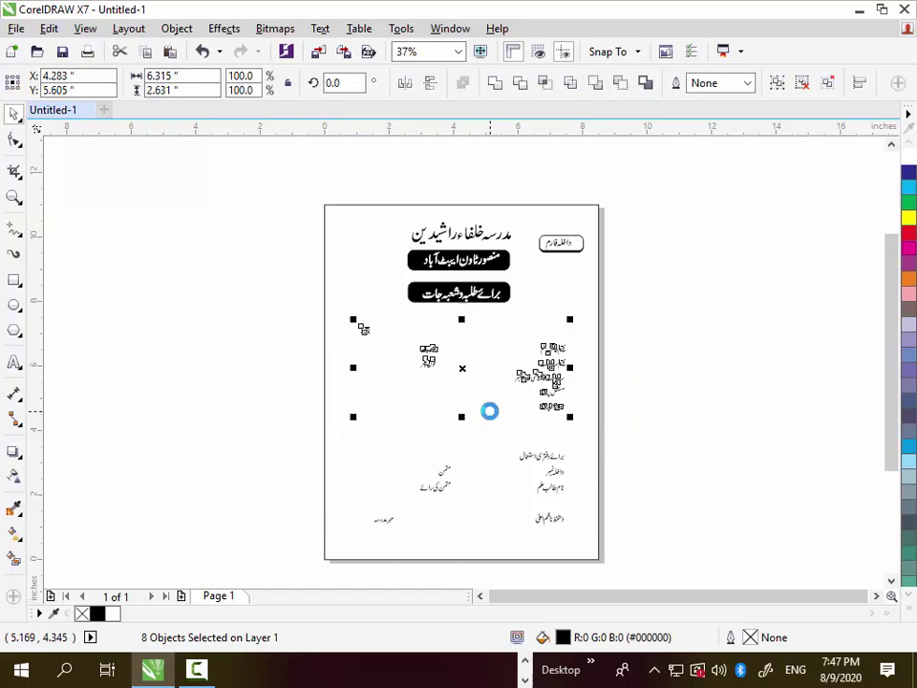
left_click(655, 384)
scroll(449, 373, "up", 2)
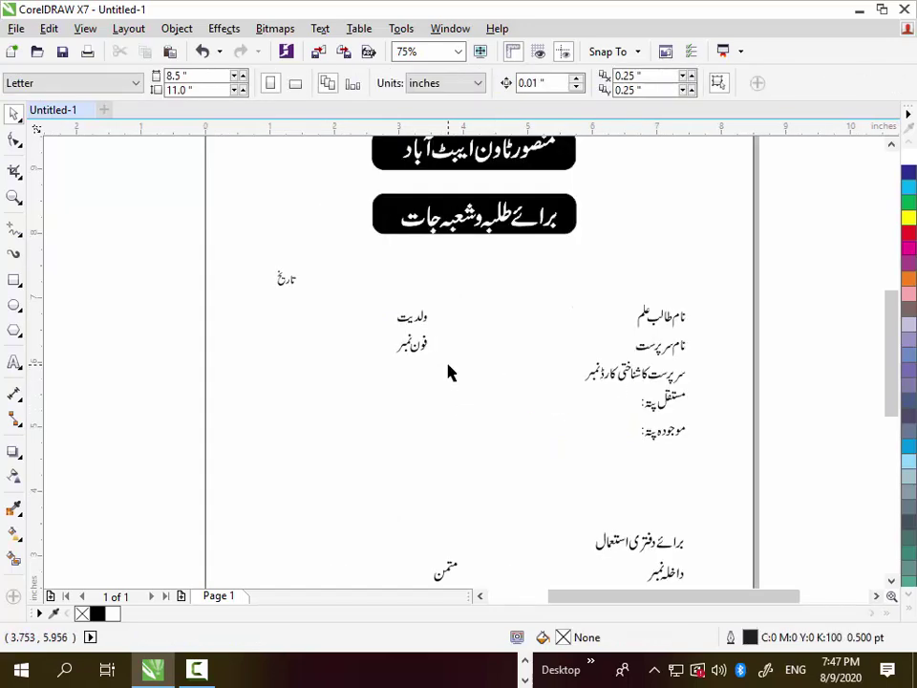
Nudge the تاریخ label horizontally toward the page centre, to about X 2 inches
left_click_drag(166, 250, 323, 321)
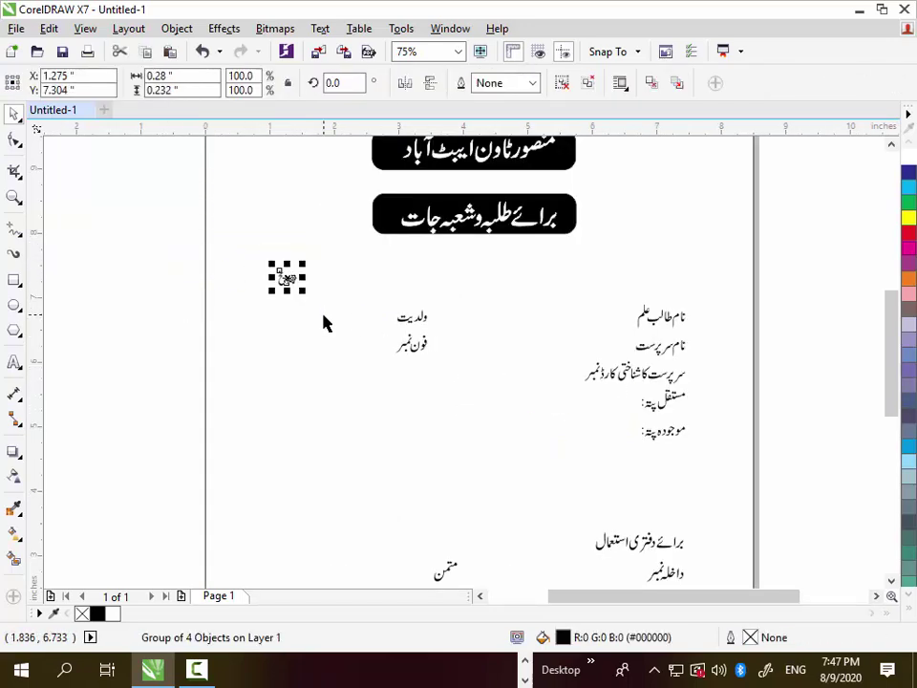
key("Right")
key("Right")
key("Right")
key("Right")
key("Right")
key("Right")
key("Right")
key("Right")
key("Right")
key("Right")
key("Right")
key("Right")
key("Right")
key("Right")
key("Right")
key("Right")
key("Right")
key("Right")
key("Right")
key("Right")
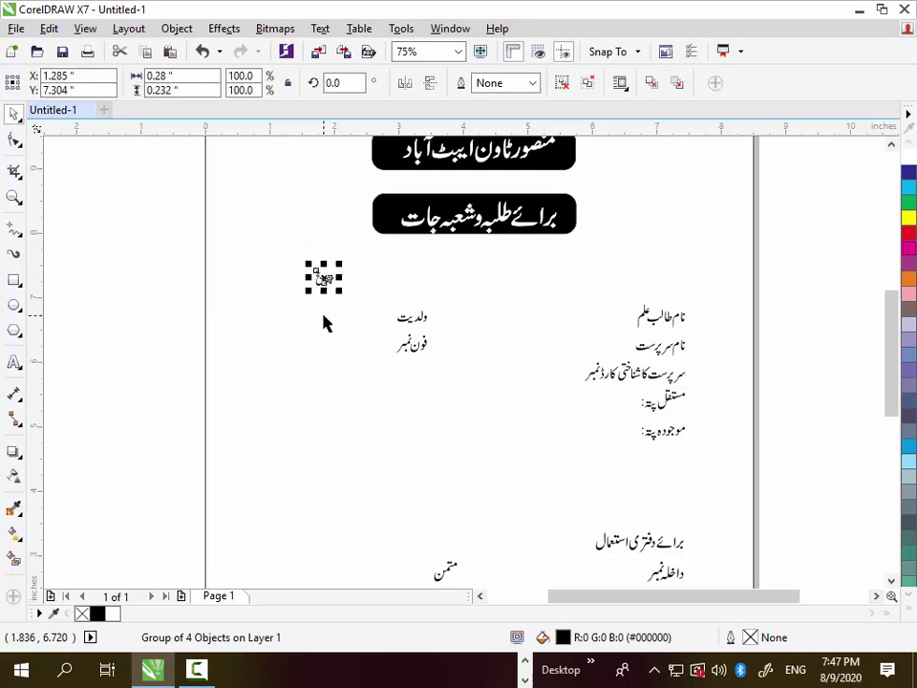
scroll(353, 325, "down", 2)
left_click(647, 371)
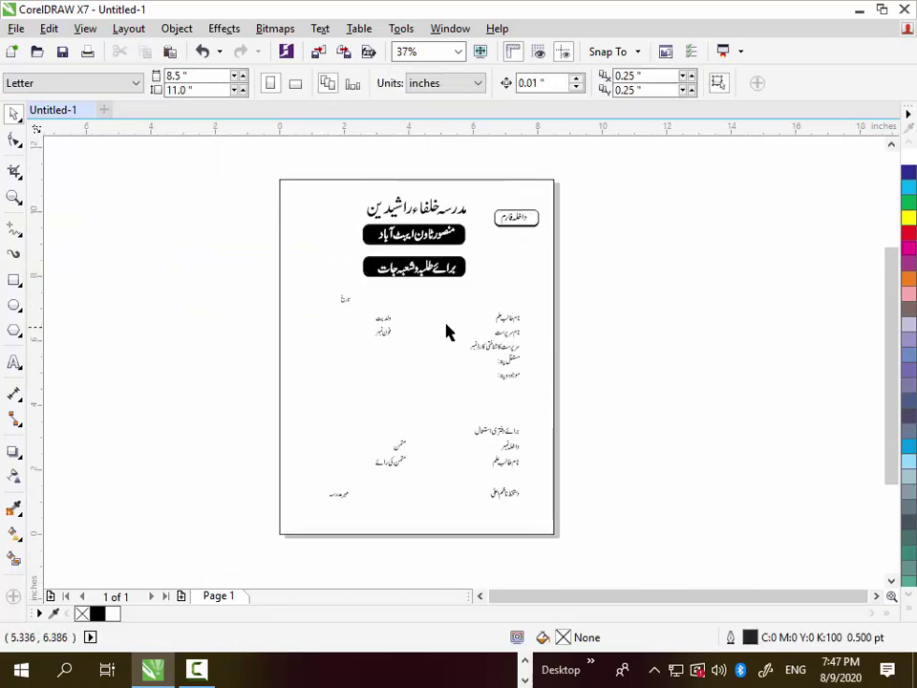
scroll(430, 307, "up", 2)
left_click(14, 254)
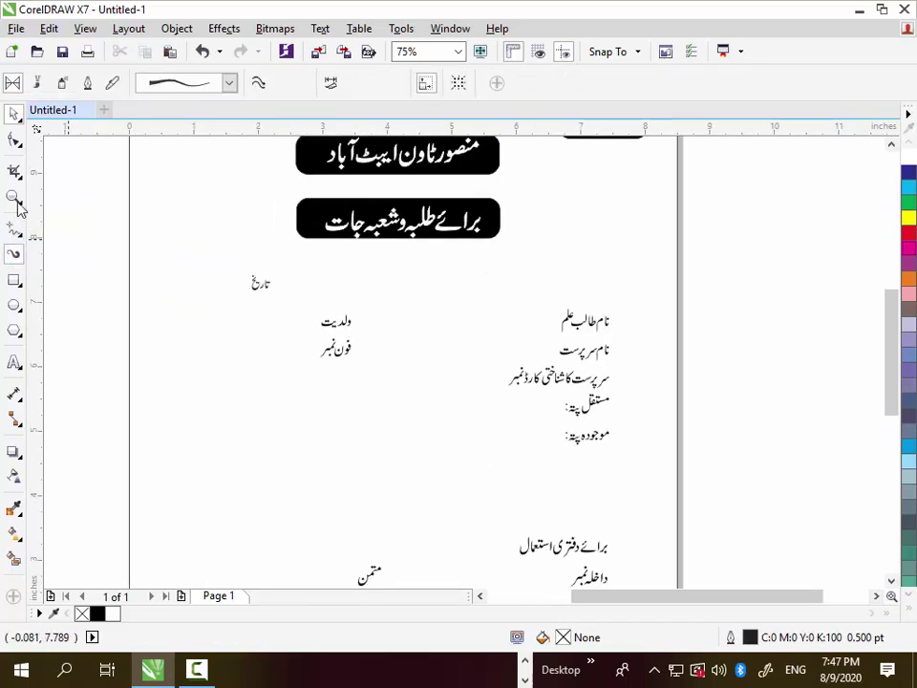
left_click(16, 279)
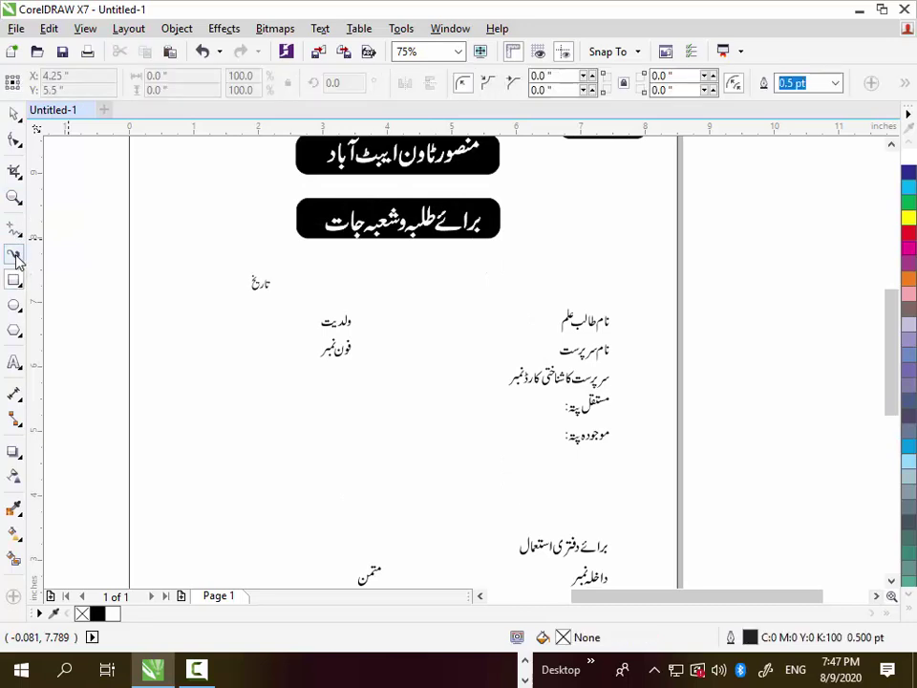
left_click(16, 258)
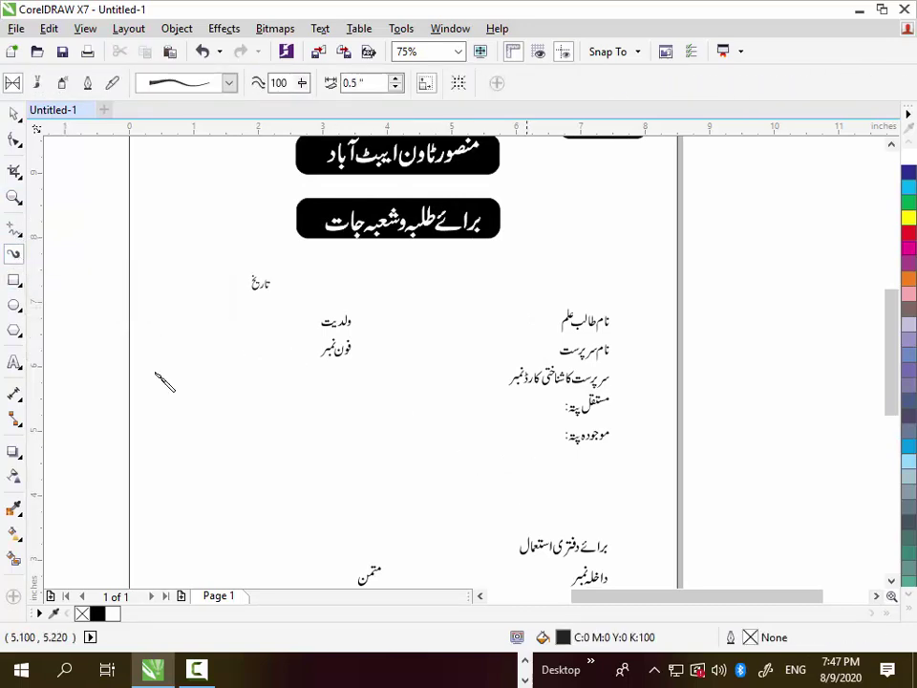
Draw a horizontal Freehand line about 3.06 inches long between نام طالب علم and ولدیت
left_click(17, 234)
left_click(80, 228)
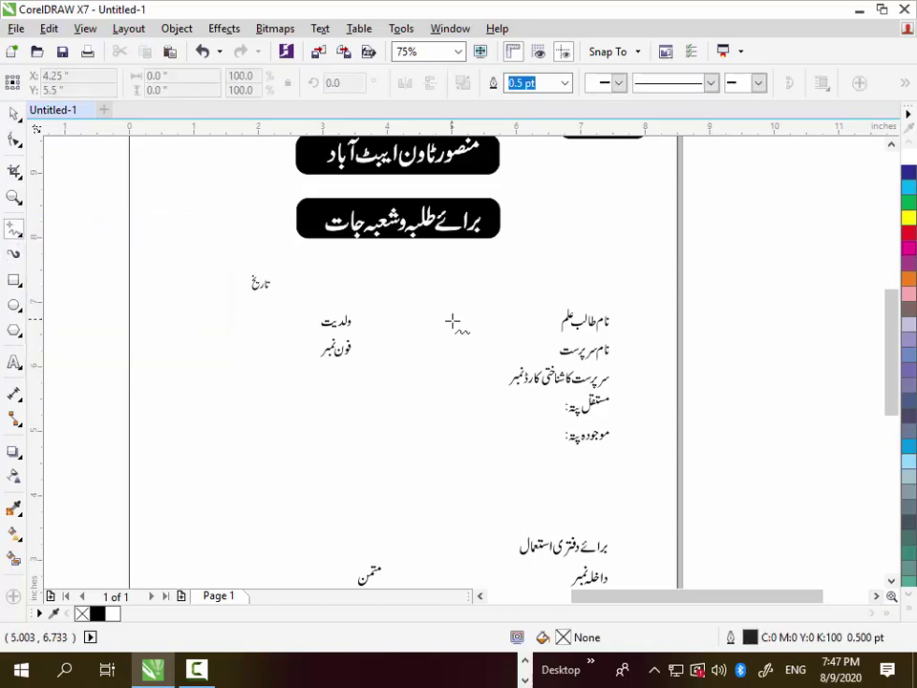
scroll(590, 331, "up", 1)
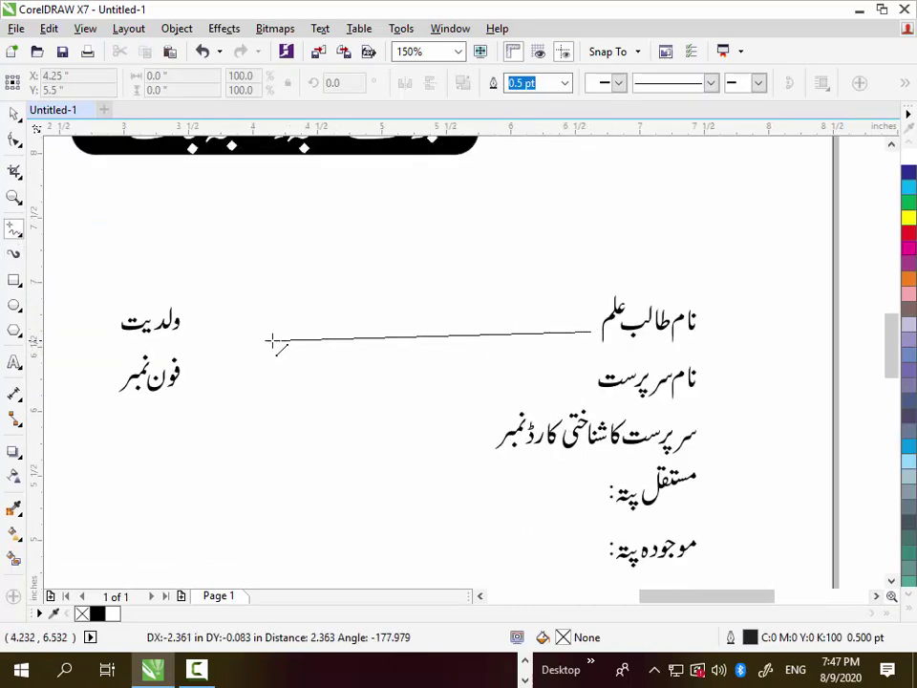
left_click(196, 331)
scroll(535, 375, "down", 1)
scroll(545, 377, "up", 1)
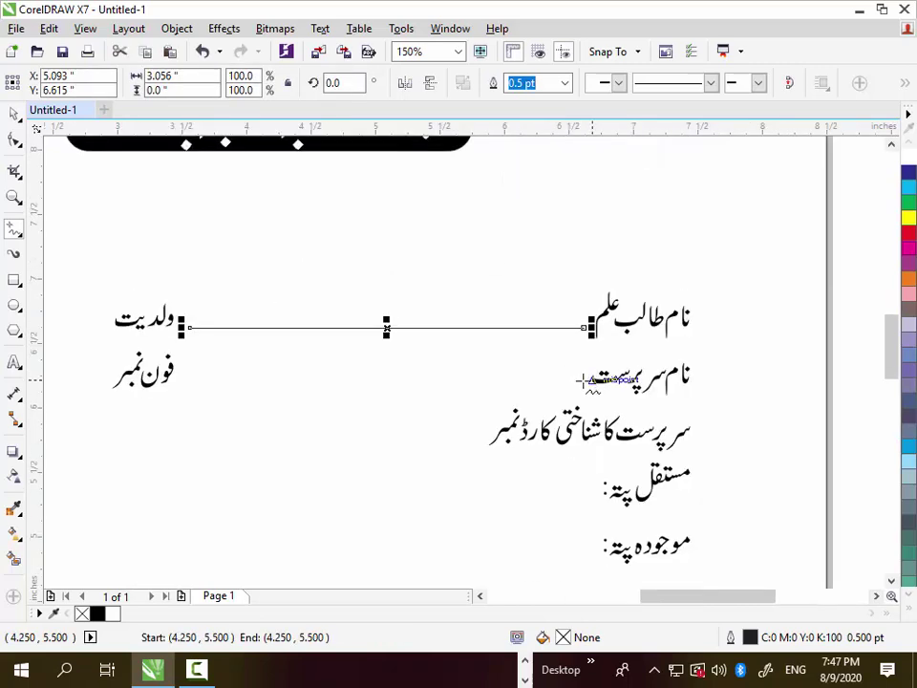
Draw a horizontal line about 3.1 inches long between نام سرپرست and فون نمبر
left_click(591, 379)
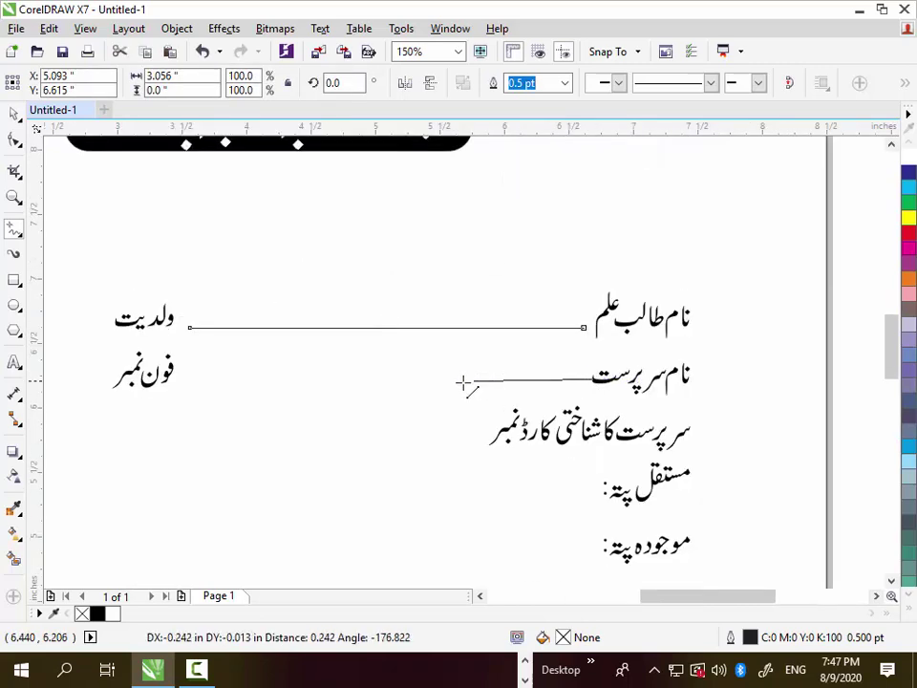
left_click(192, 389)
scroll(374, 456, "down", 1)
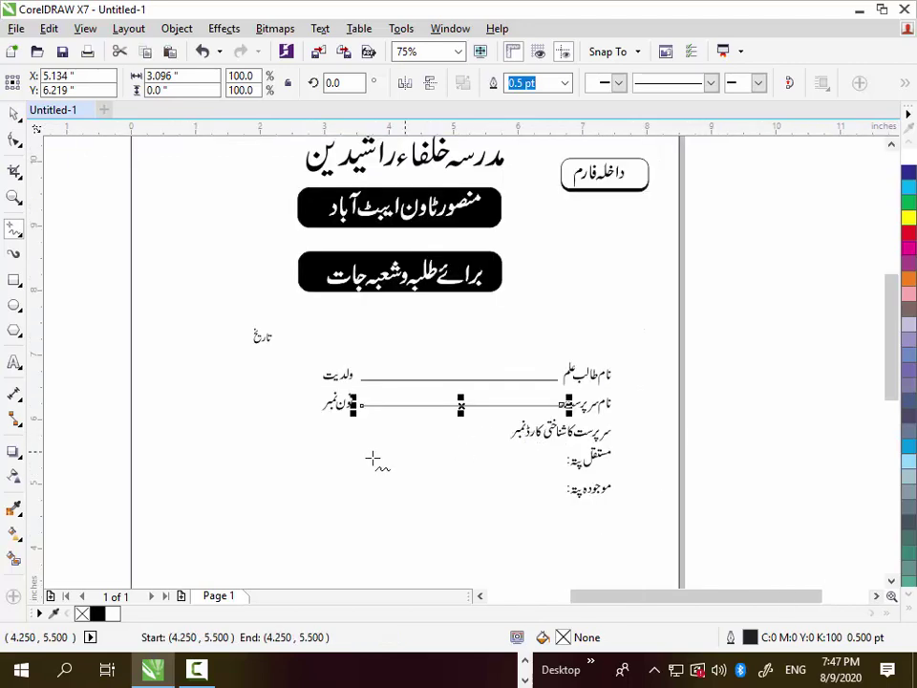
scroll(378, 460, "up", 1)
scroll(627, 421, "down", 1)
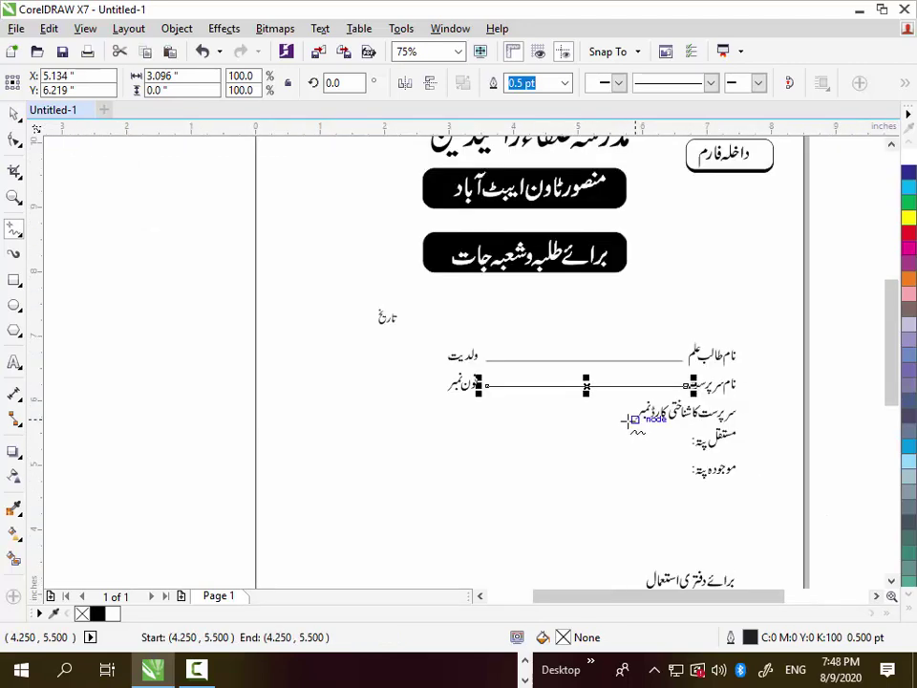
Draw horizontal entry lines beside سرپرست کا شناختی کارڈ نمبر, فون نمبر and ولدیت, about 4.1, 2.2 and 2.4 inches long
left_click(633, 420)
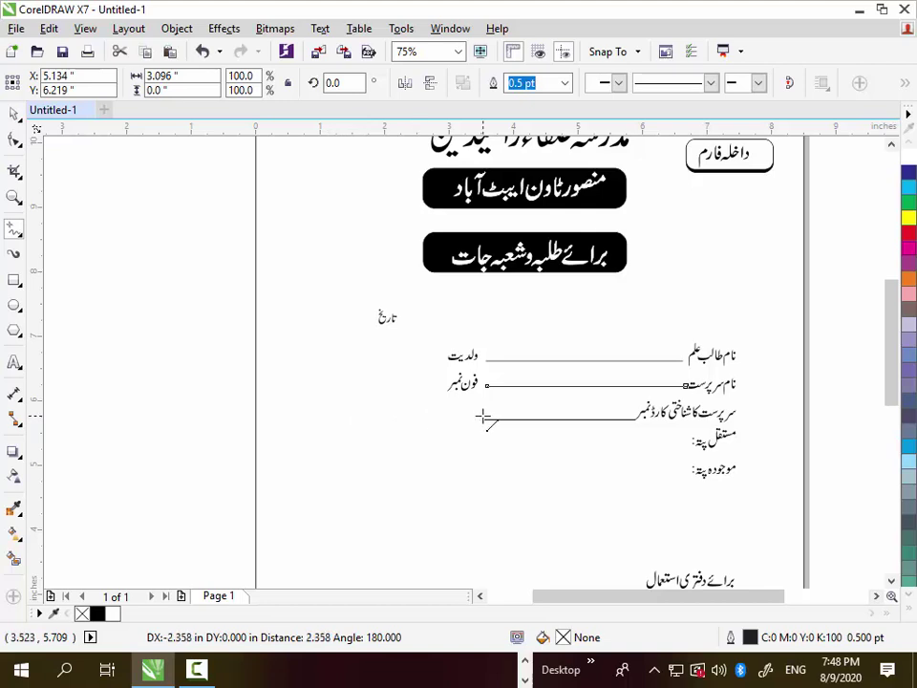
left_click_drag(439, 385, 296, 385)
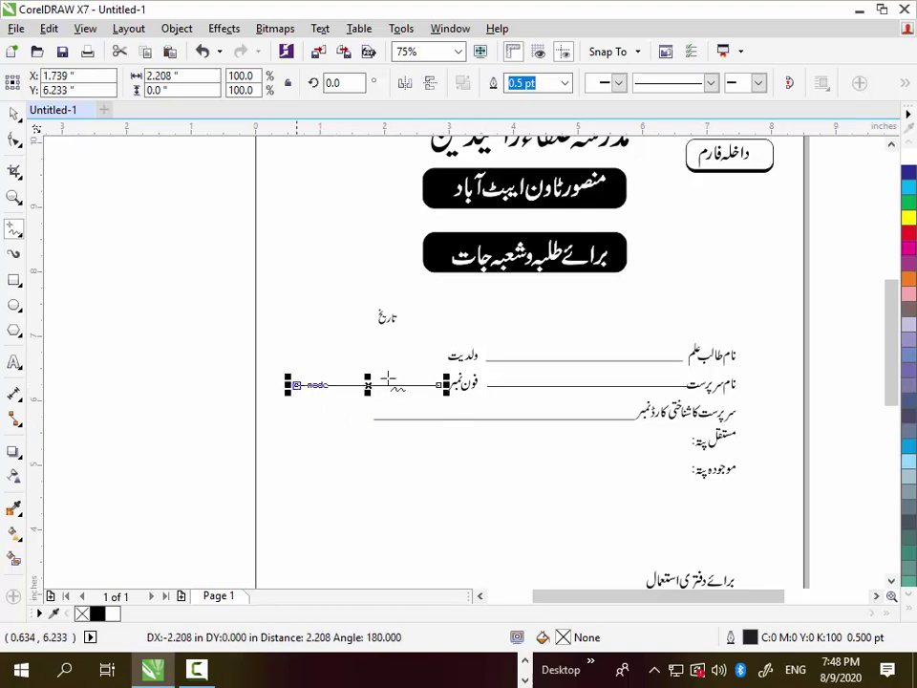
left_click_drag(447, 360, 292, 361)
Draw a horizontal entry line about 1.3 inches long beside the تاریخ label
scroll(374, 321, "up", 2)
left_click(402, 314)
left_click_drag(401, 313, 242, 323)
scroll(308, 315, "down", 2)
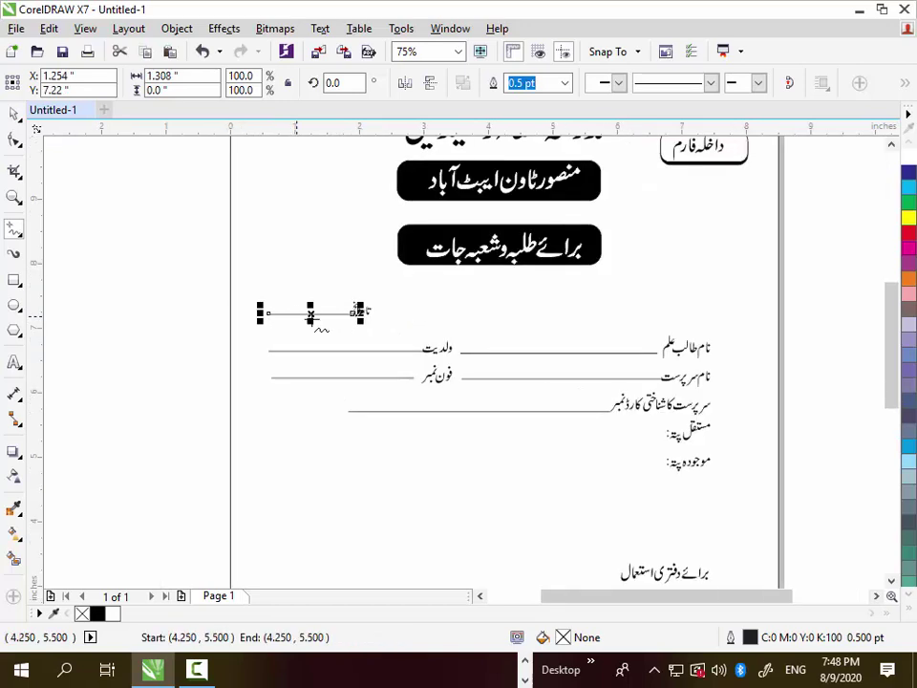
Draw entry lines about 6 inches long beside مستقل پتہ and موجودہ پتہ, and extend the سرپرست کا شناختی کارڈ نمبر line to match
scroll(494, 388, "down", 2)
scroll(614, 392, "up", 2)
left_click_drag(616, 384, 227, 384)
left_click_drag(303, 356, 227, 356)
left_click_drag(612, 408, 219, 423)
scroll(491, 370, "down", 1)
scroll(517, 450, "up", 1)
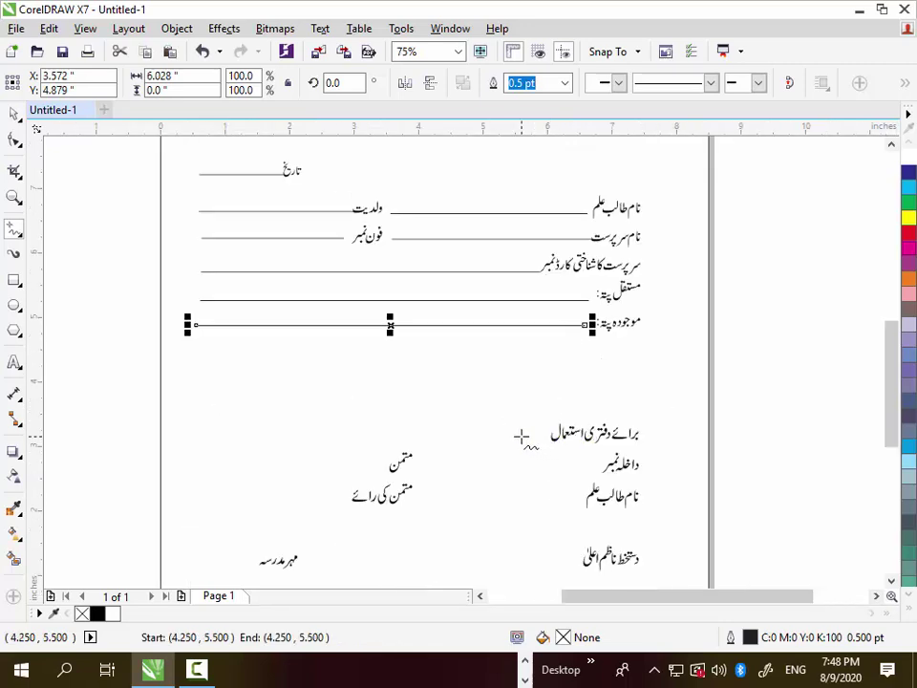
Move the برائے دفتری استعمال heading to the page's middle, at about X 3.82 and Y 3.84 inches
left_click(14, 113)
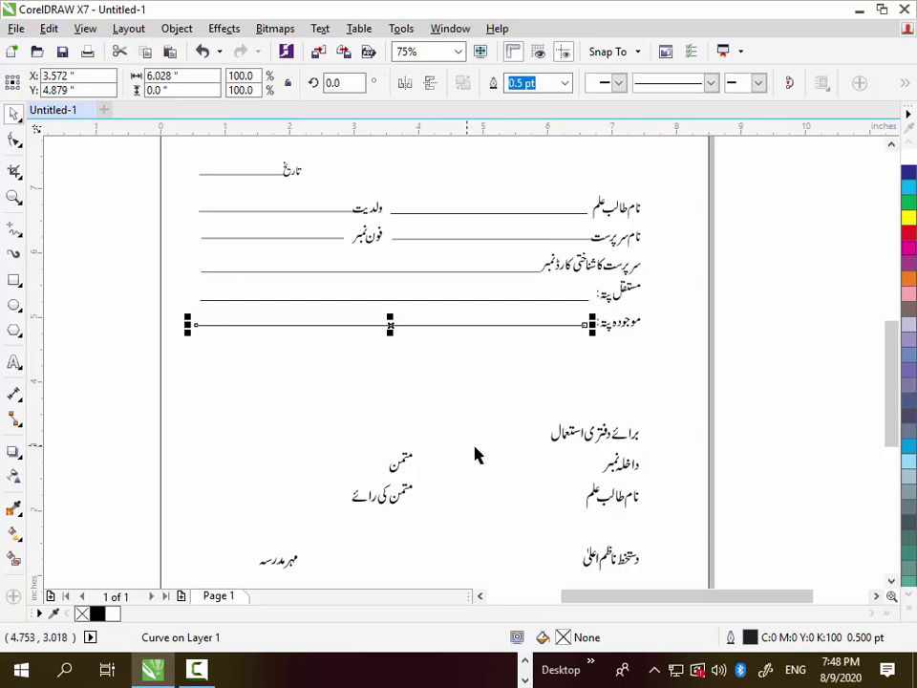
left_click_drag(612, 448, 414, 399)
scroll(485, 447, "down", 2)
scroll(485, 447, "up", 1)
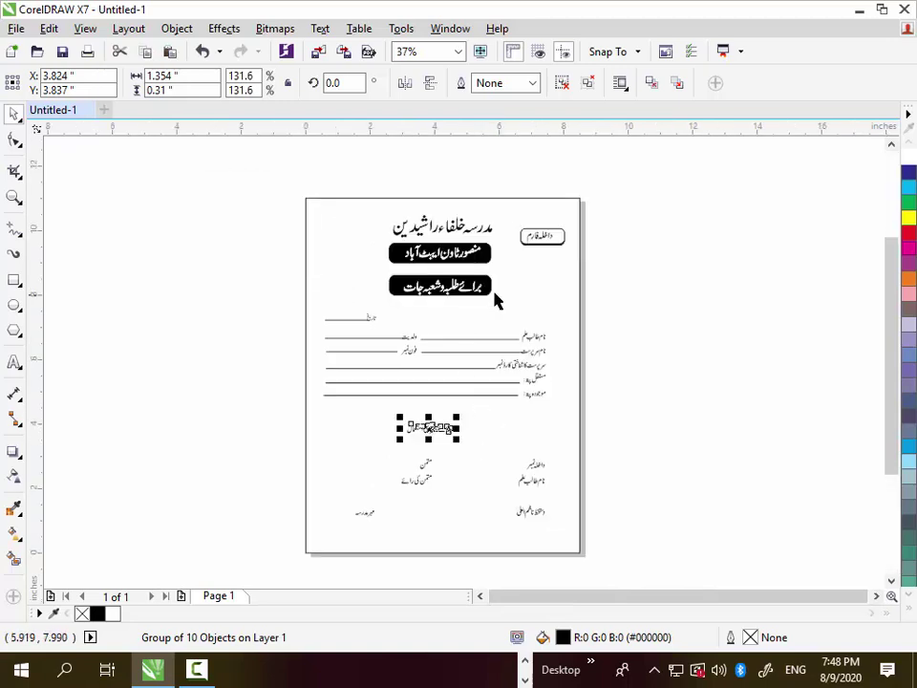
Duplicate the second banner with its heading to about X 0.92 and Y 3.44 inches, and delete the heading text from the copy
left_click_drag(636, 262, 346, 302)
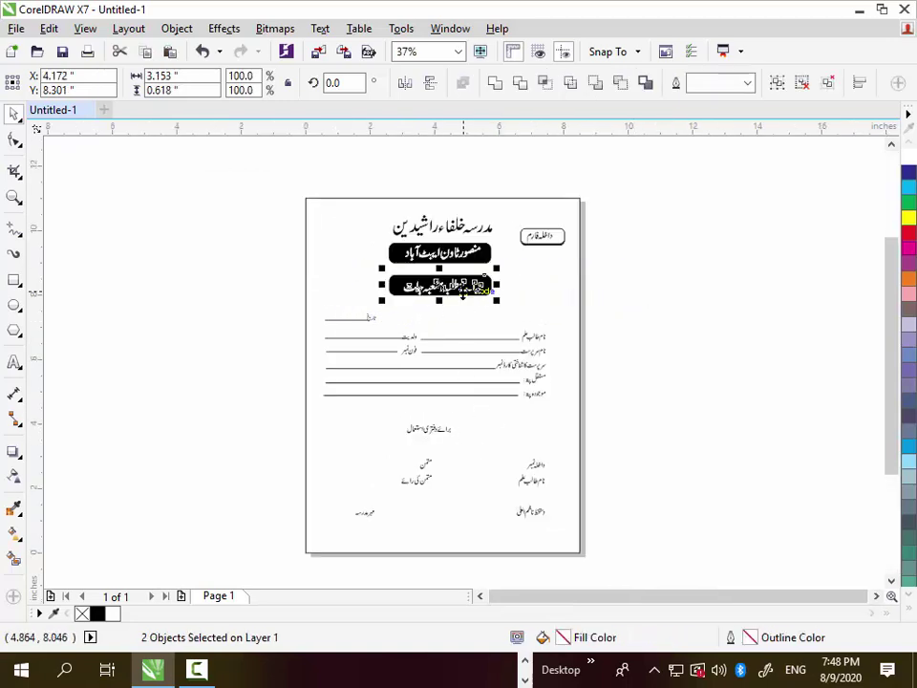
left_click_drag(447, 294, 343, 450)
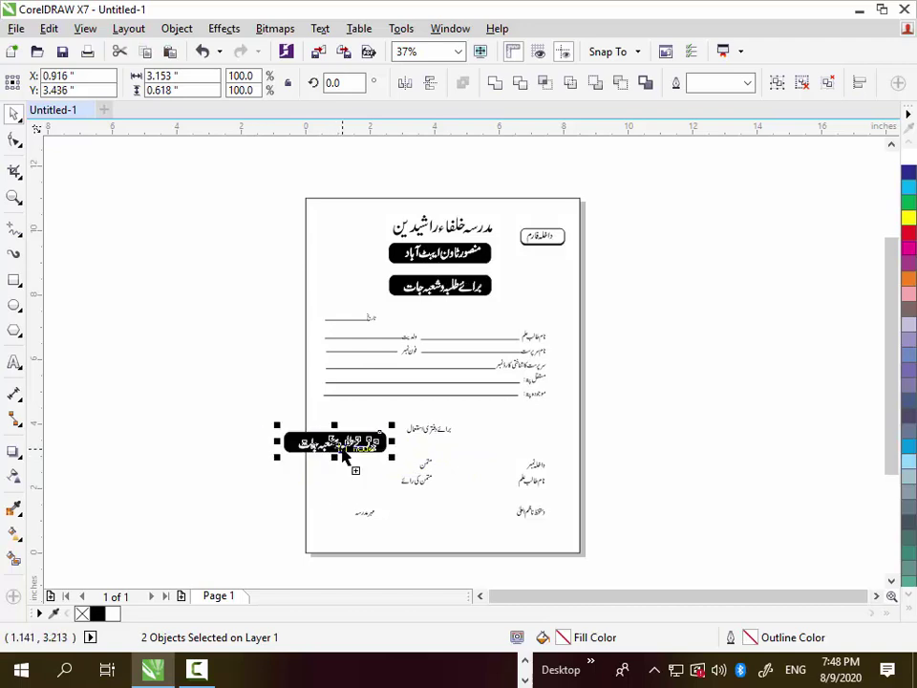
scroll(344, 453, "up", 2)
left_click(328, 393)
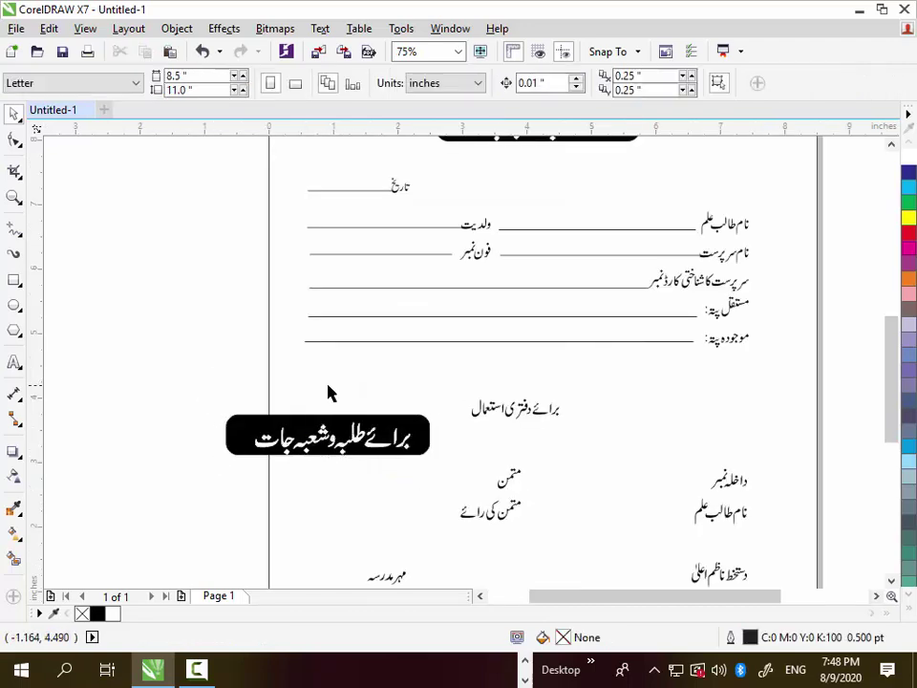
left_click(363, 442)
left_click(374, 448)
key("Delete")
Move the برائے دفتری استعمال heading onto the copied banner and give it a white fill and outline
left_click_drag(521, 408, 337, 432)
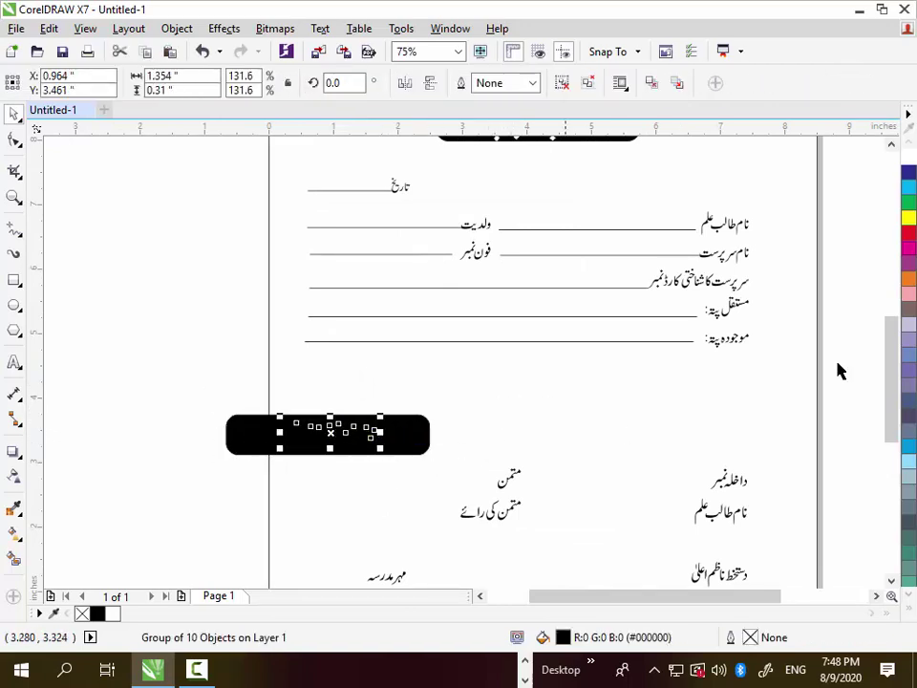
left_click(908, 168)
right_click(909, 167)
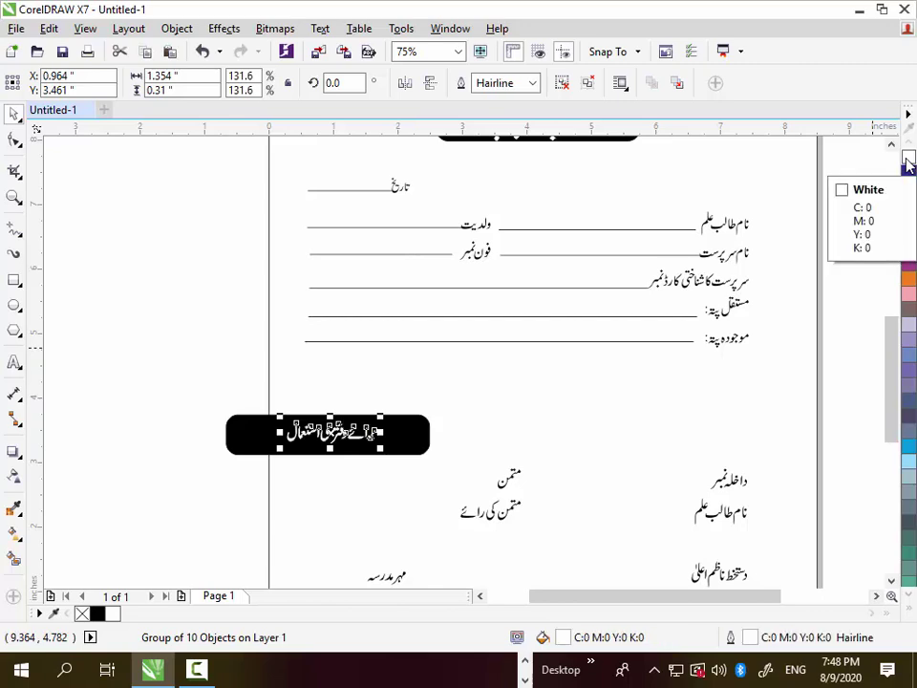
Align the برائے دفتری استعمال heading to the copied banner's centre horizontally and vertically, and group the two
scroll(220, 469, "up", 2)
left_click(370, 287)
left_click(547, 376)
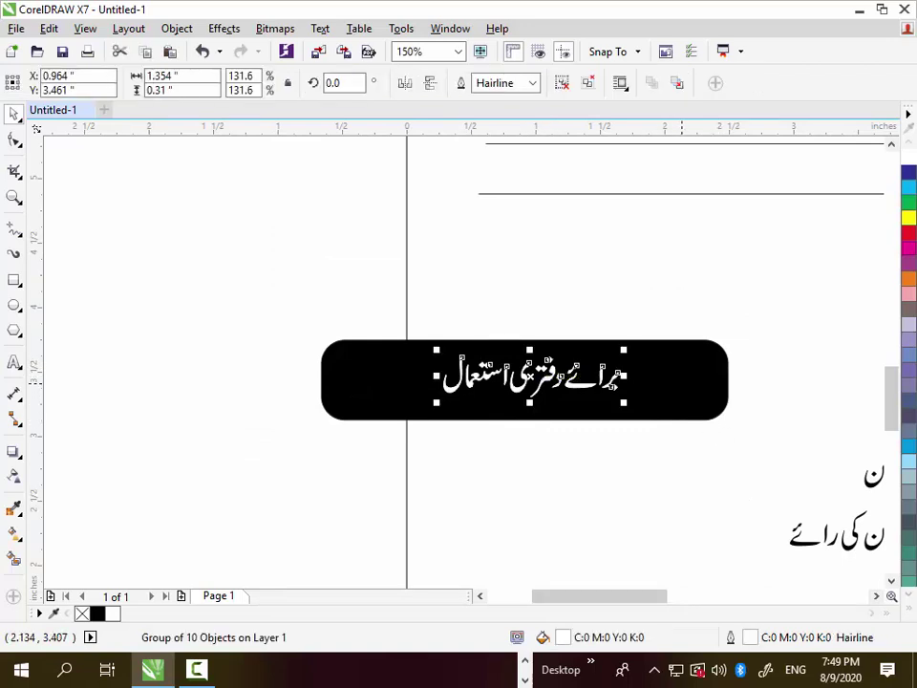
left_click(704, 341, "shift")
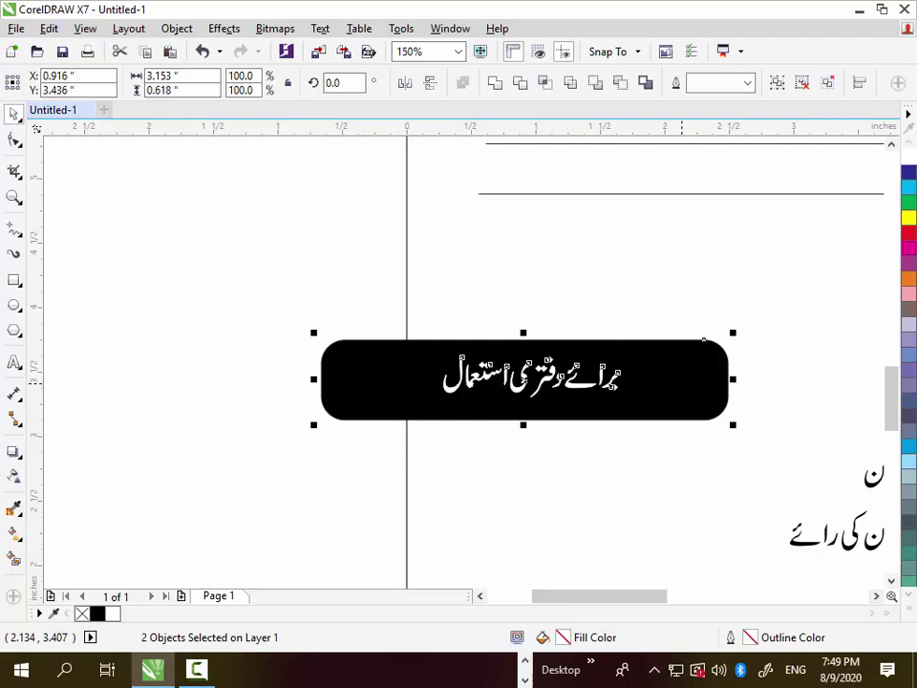
key("e")
key("c")
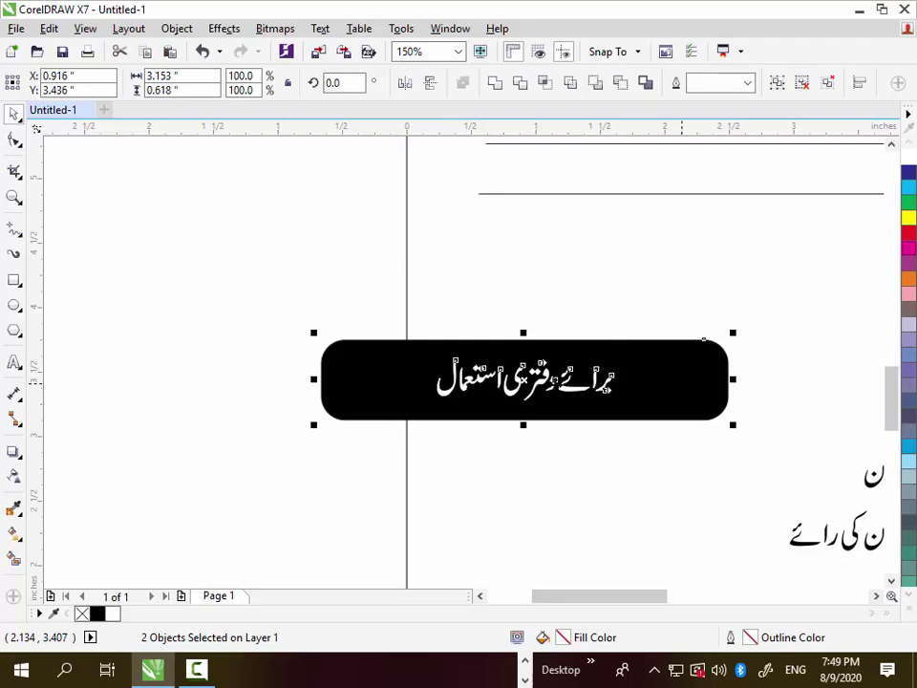
scroll(267, 378, "down", 2)
scroll(250, 383, "down", 2)
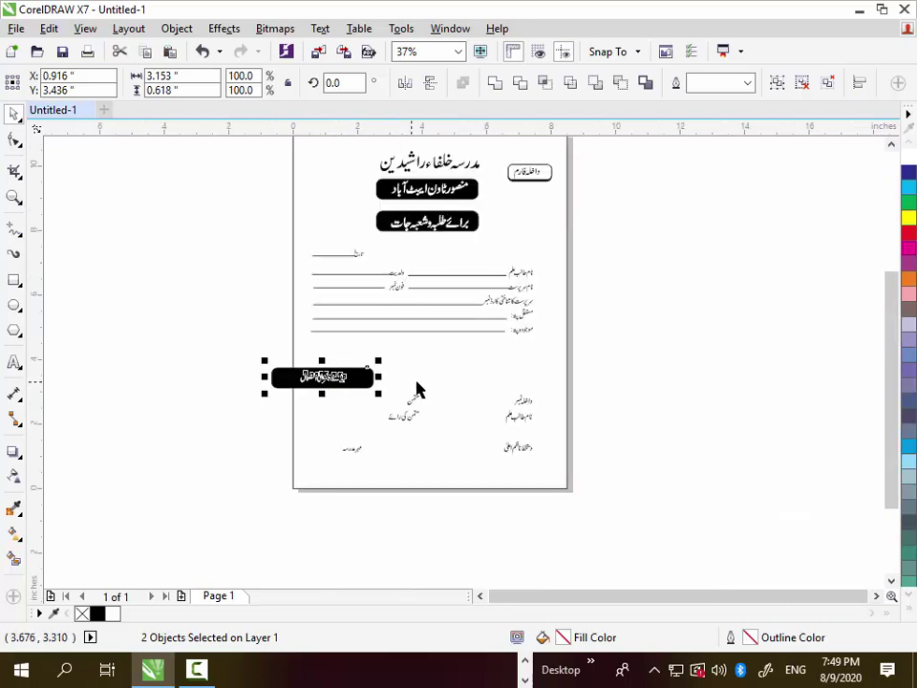
key("ctrl+g")
left_click(222, 333)
left_click_drag(316, 381, 307, 412)
key("ctrl+z")
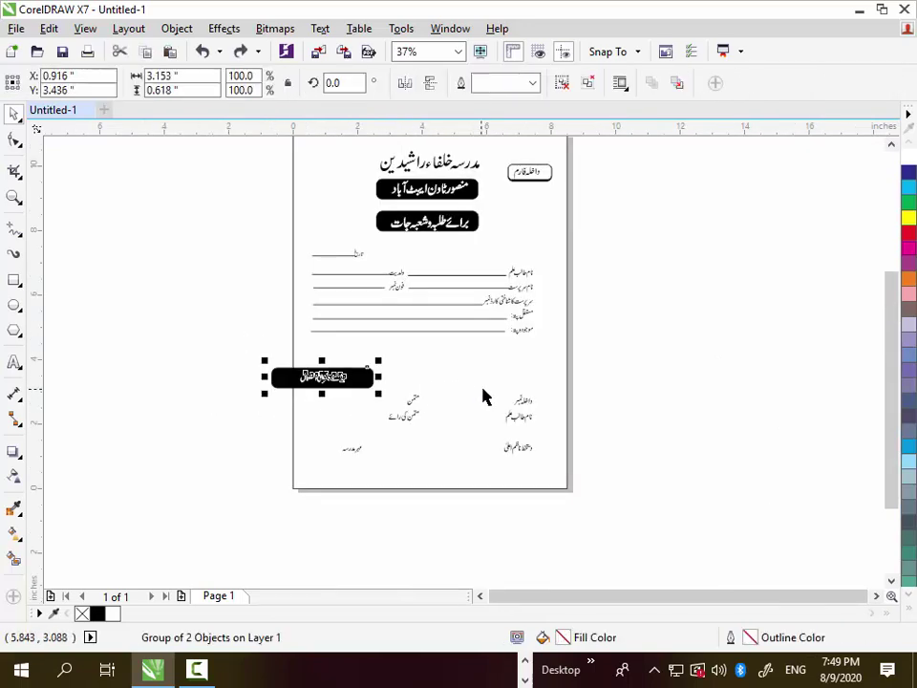
Align the grouped برائے دفتری استعمال banner to the page's centre horizontally
left_click(461, 368, "shift")
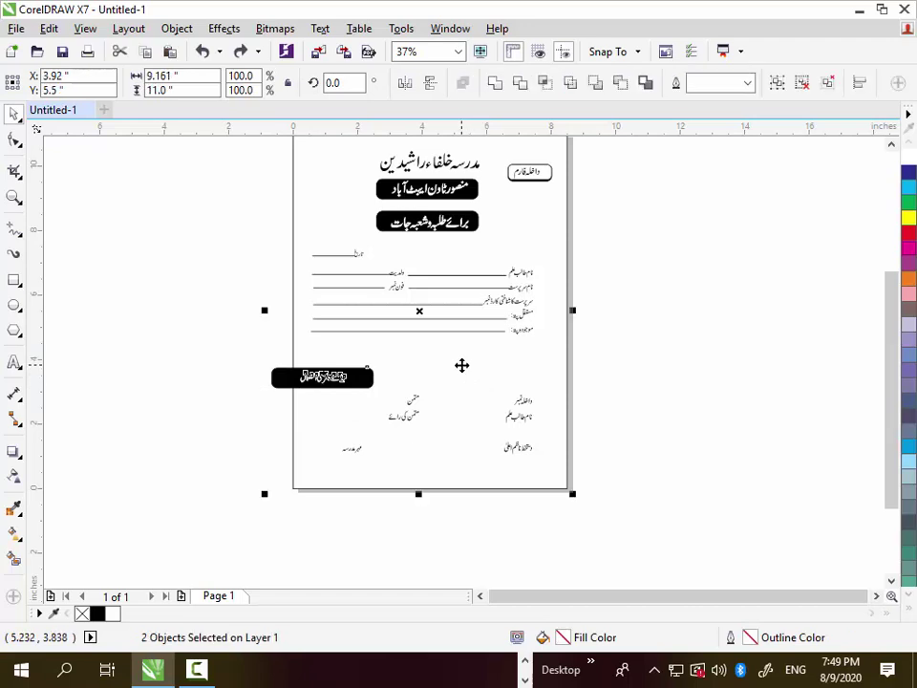
key("c")
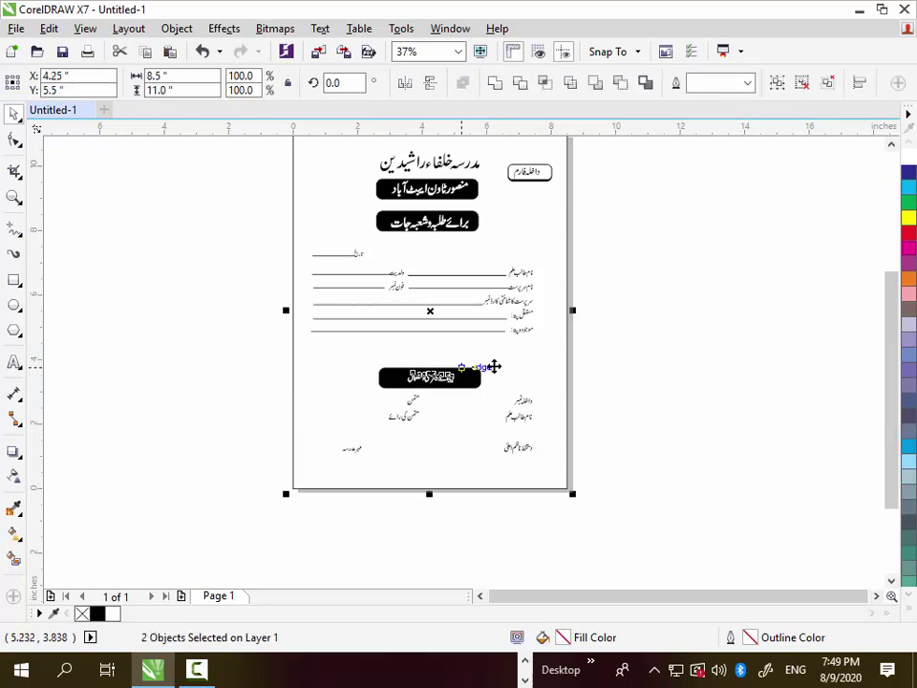
left_click(600, 403)
Move the برائے دفتری استعمال banner up to about Y 4.06 inches, just below the address lines
scroll(430, 366, "up", 2)
left_click(524, 368)
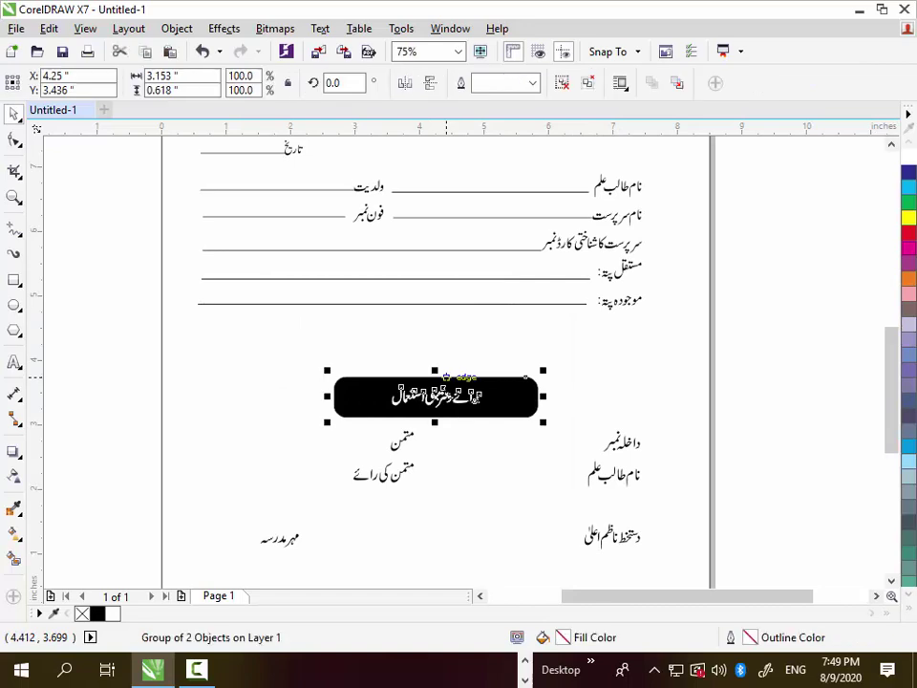
key("Up")
key("Up")
key("Up")
key("Up")
key("Up")
key("Up")
key("Up")
key("Up")
key("Up")
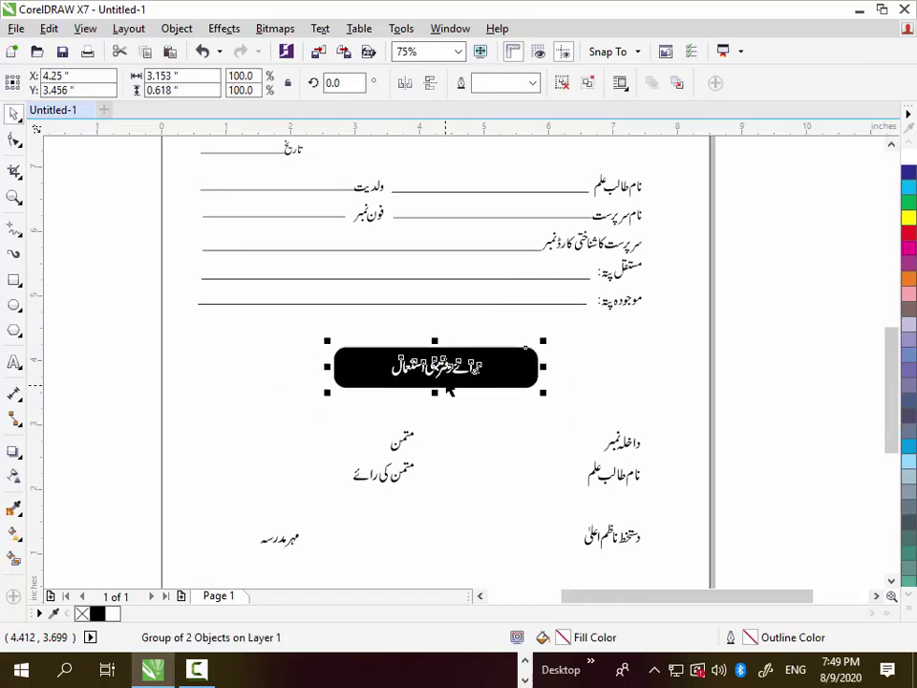
right_click(483, 356)
left_click(522, 280)
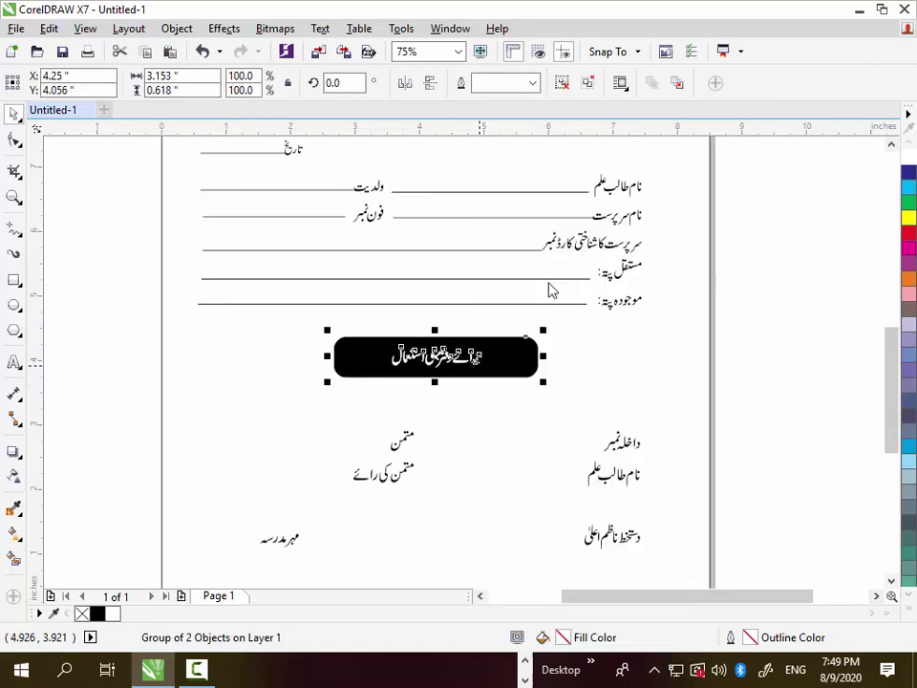
Enlarge the heading text inside the برائے دفتری استعمال banner to about 1.89 by 0.43 inches, keeping it centred
left_click(819, 382)
scroll(487, 364, "up", 2)
left_click(459, 352)
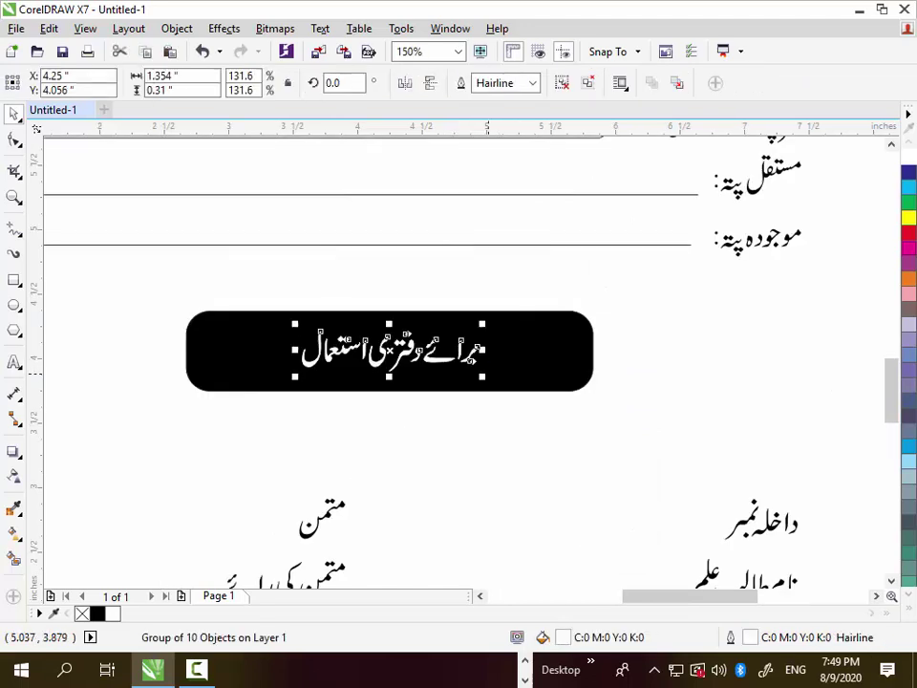
left_click_drag(470, 367, 517, 385)
scroll(461, 387, "down", 4)
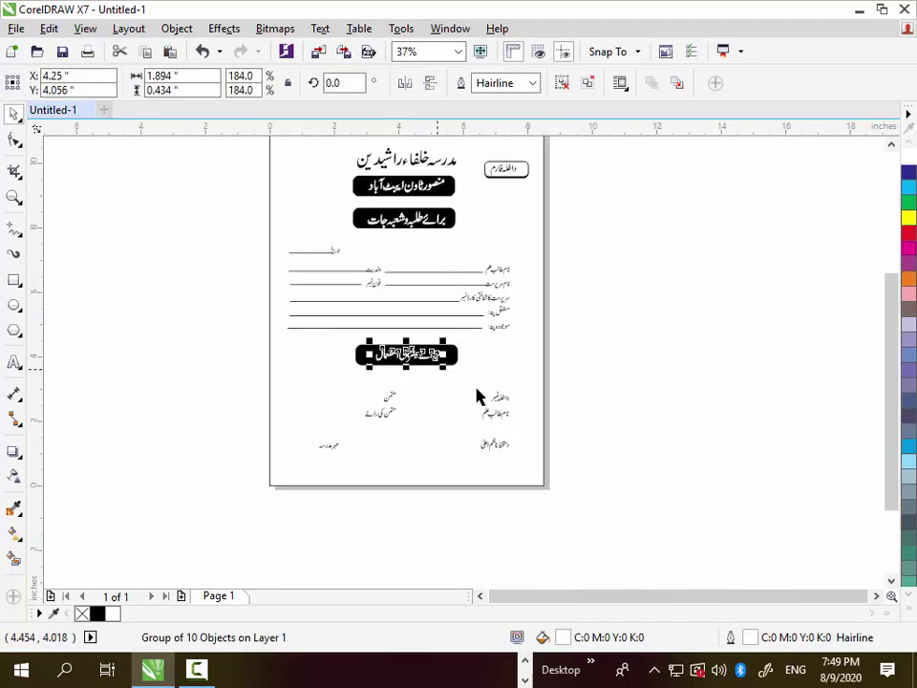
Move the six office-use labels up together beneath their banner, to about Y 2.36 inches
left_click(585, 389)
left_click_drag(591, 383, 344, 454)
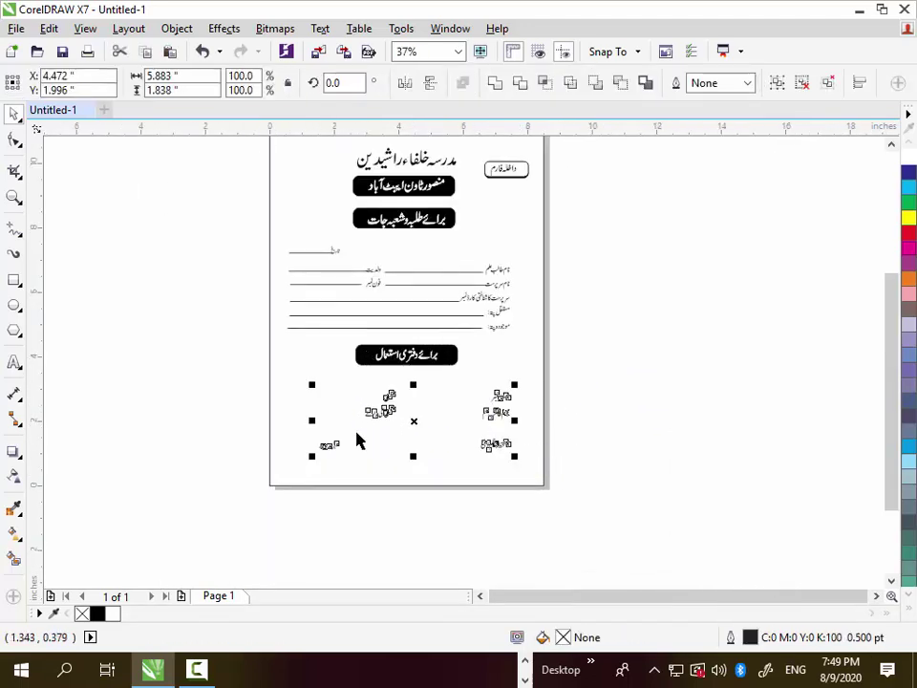
scroll(381, 411, "up", 2)
left_click_drag(447, 431, 447, 407)
left_click(447, 407)
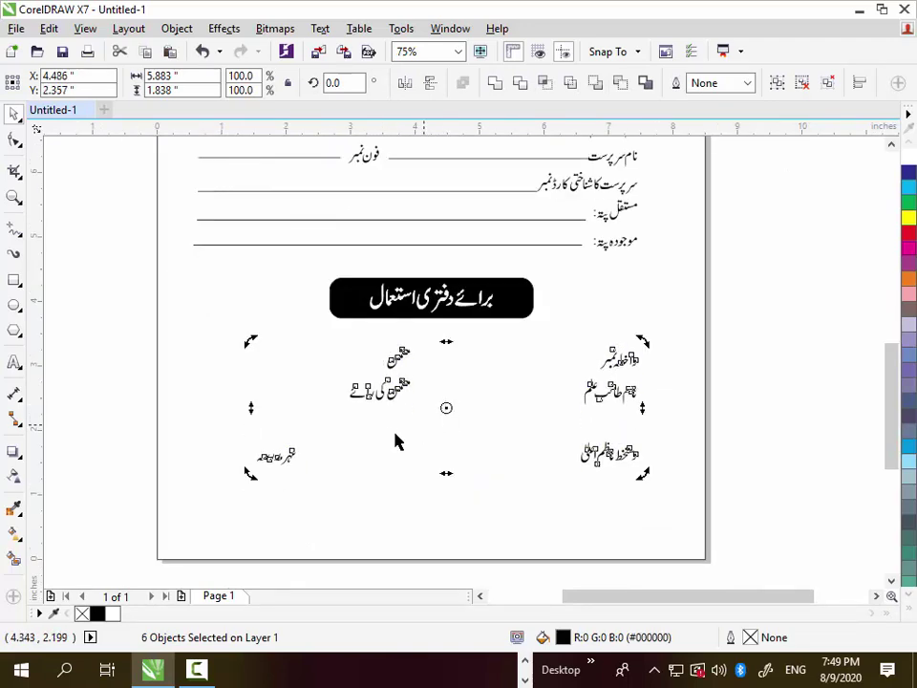
Shift the مہر مدرسہ label and the two labels above it further toward the page's left edge
left_click(286, 457)
left_click_drag(246, 475, 210, 487)
scroll(589, 494, "down", 1)
left_click(577, 449)
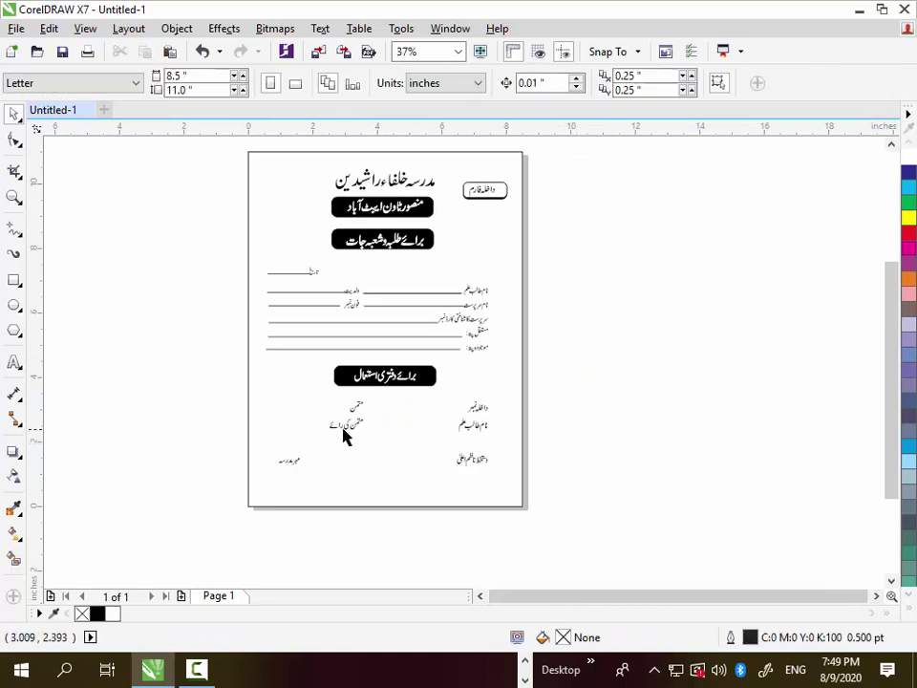
scroll(380, 423, "up", 1)
scroll(393, 440, "down", 1)
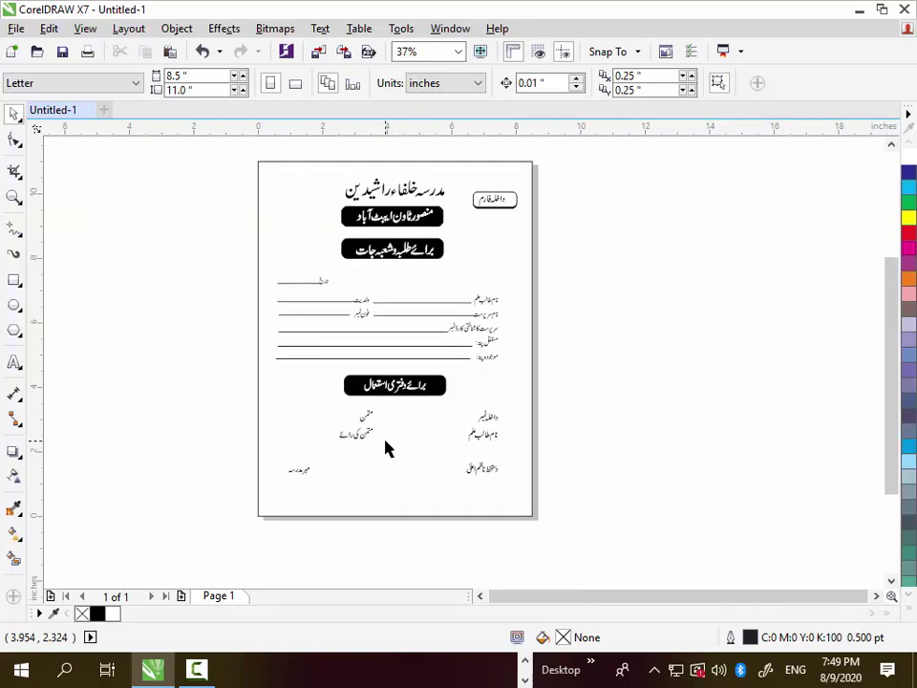
Reposition the مہر مدرسہ and دستخط ناظم اعلیٰ labels near the page's foot and align their vertical centres in one row
scroll(363, 521, "up", 2)
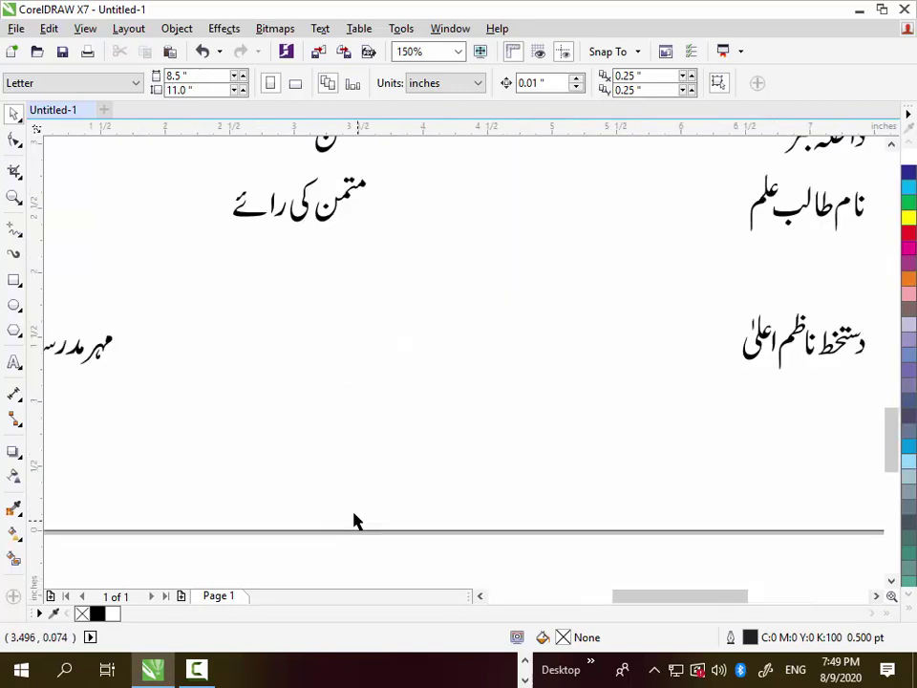
scroll(438, 448, "down", 1)
left_click(256, 393)
mouse_move(256, 394)
left_mouse_down()
mouse_move(416, 436)
mouse_move(417, 421)
mouse_move(441, 413)
mouse_move(435, 406)
left_mouse_up()
left_click_drag(638, 401, 644, 422)
left_click(444, 415, "shift")
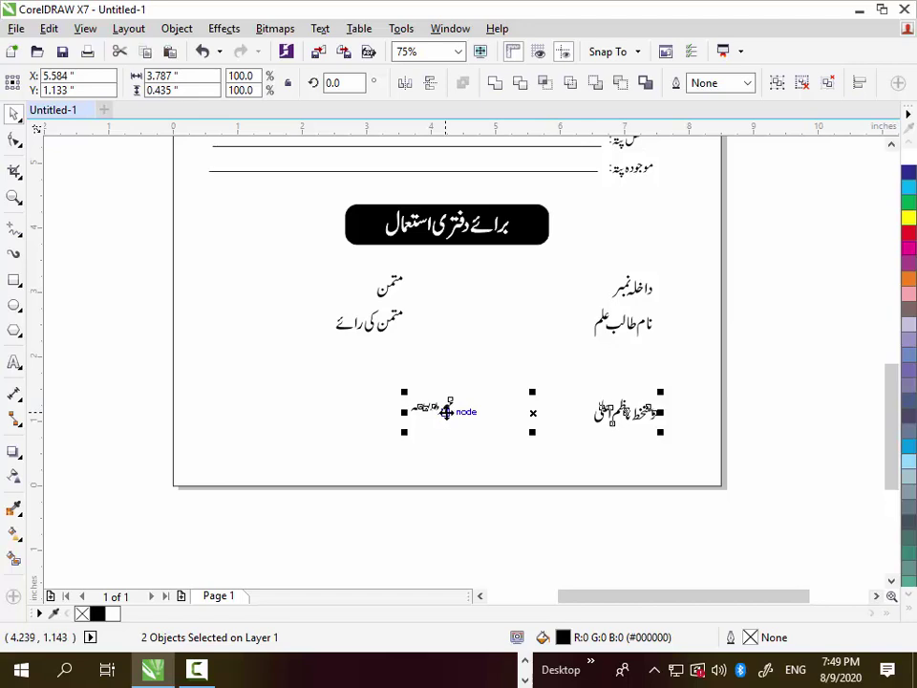
key("e")
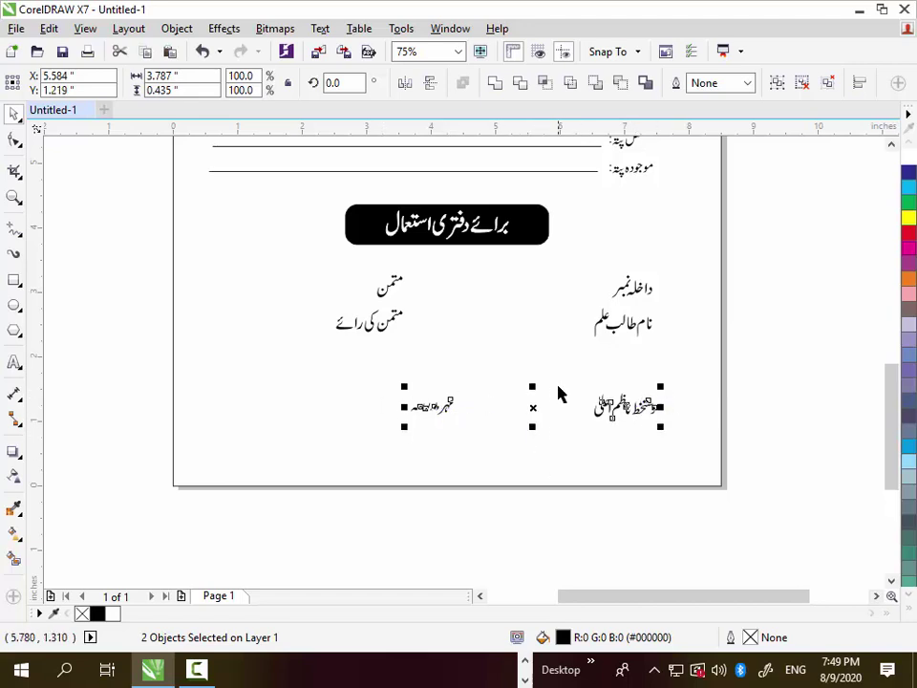
left_click(801, 469)
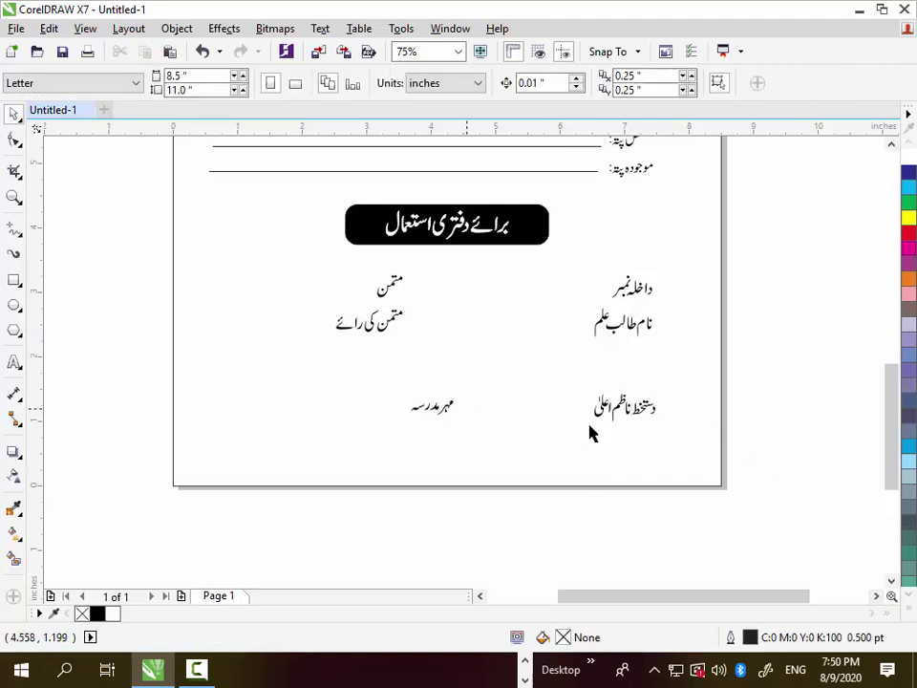
Group the three objects of the داخلہ فارم badge and align its right edge with the نام طالب علم label
scroll(599, 389, "down", 4)
scroll(600, 389, "up", 4)
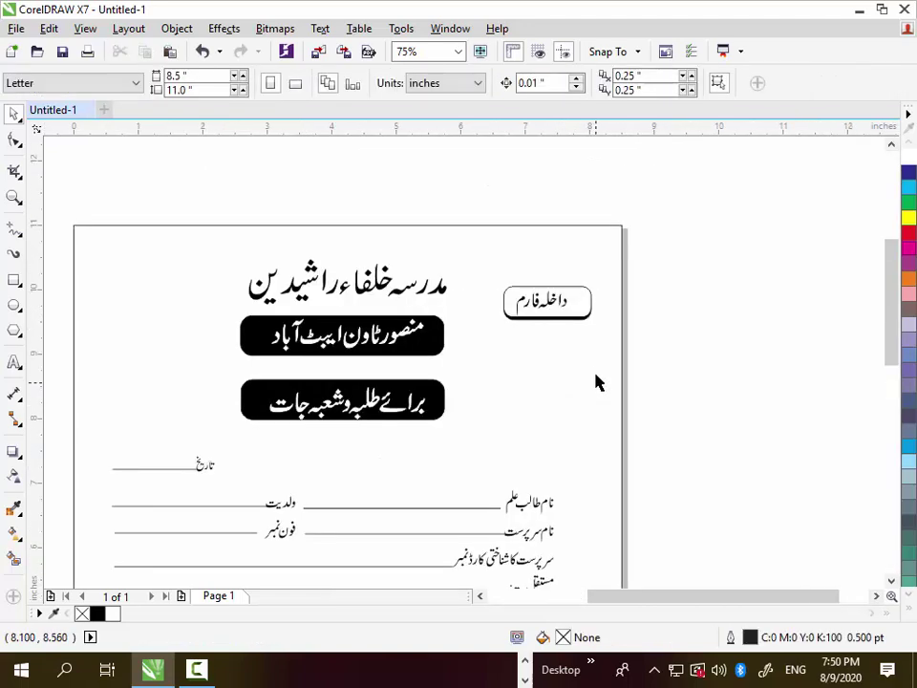
scroll(550, 370, "down", 2)
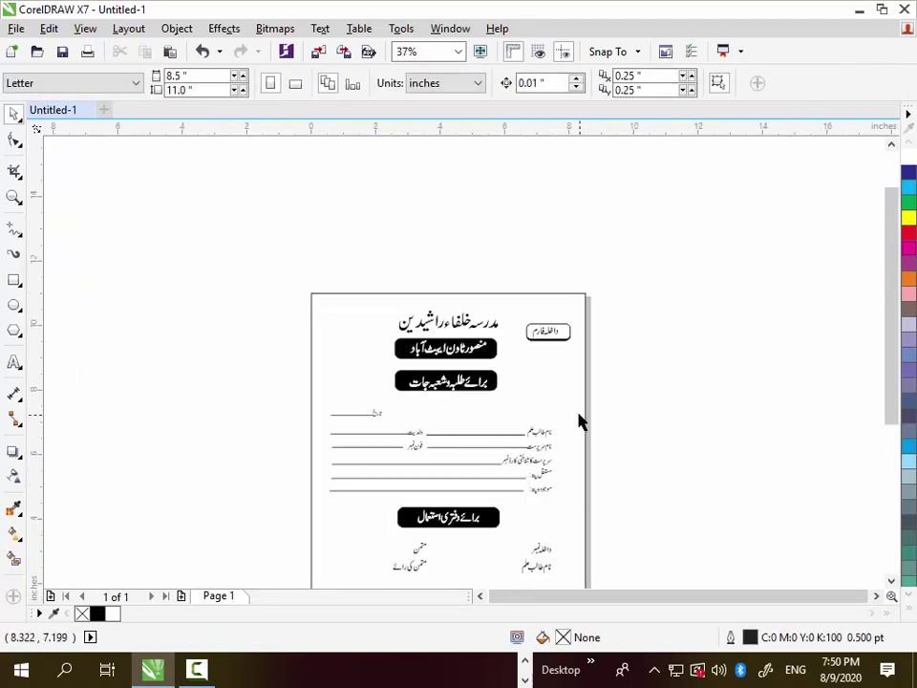
scroll(573, 412, "down", 1)
scroll(553, 396, "up", 2)
left_click(552, 283)
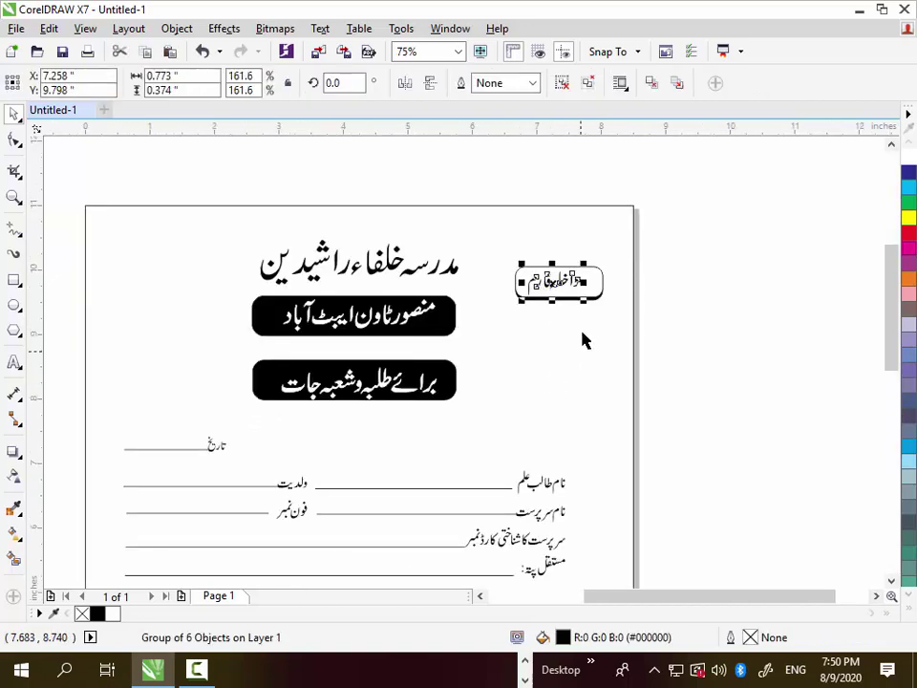
left_click_drag(676, 240, 504, 359)
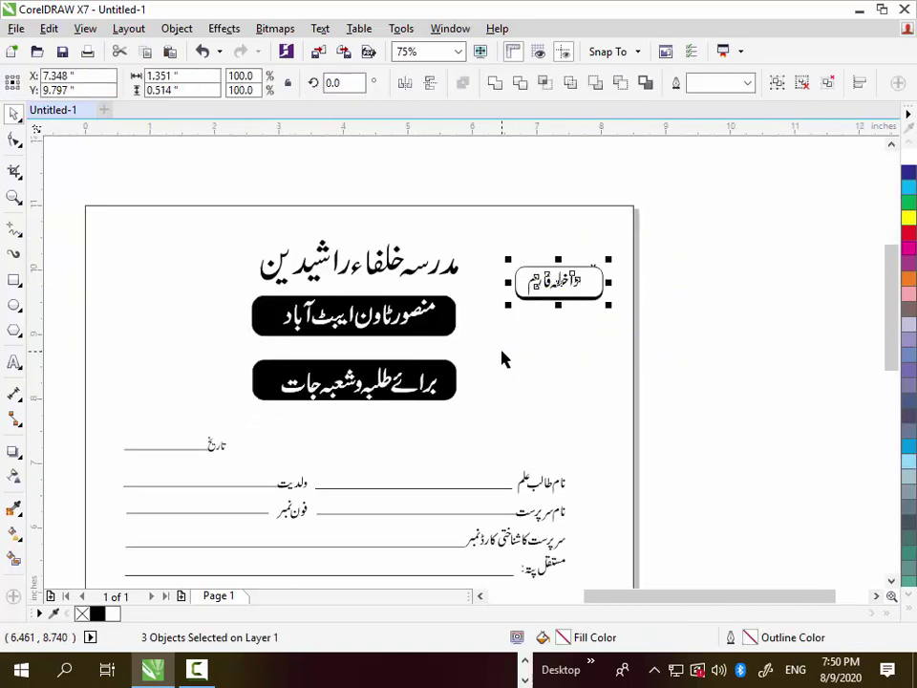
key("ctrl+g")
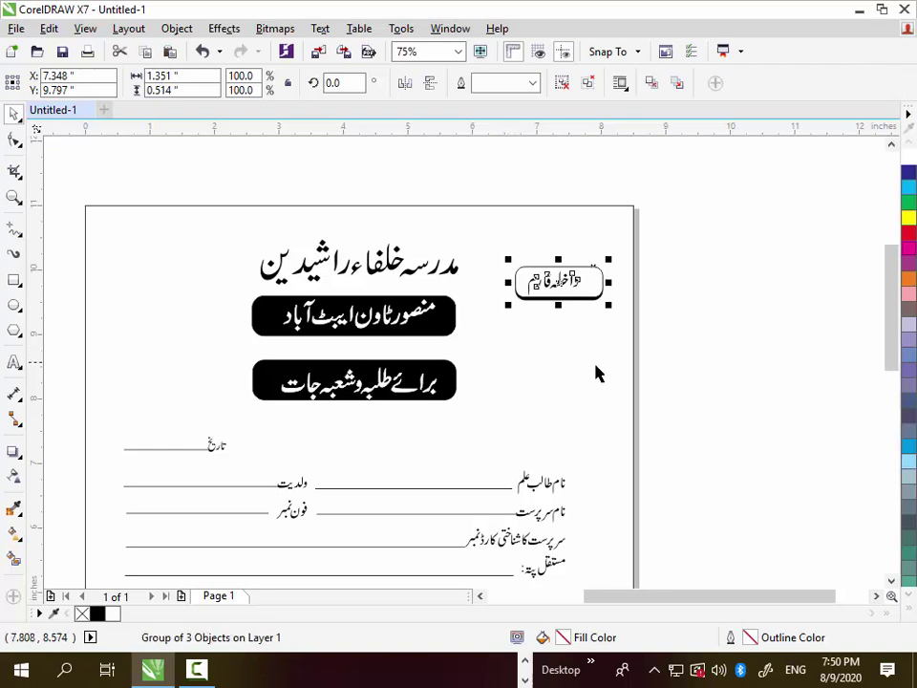
left_click(559, 485, "shift")
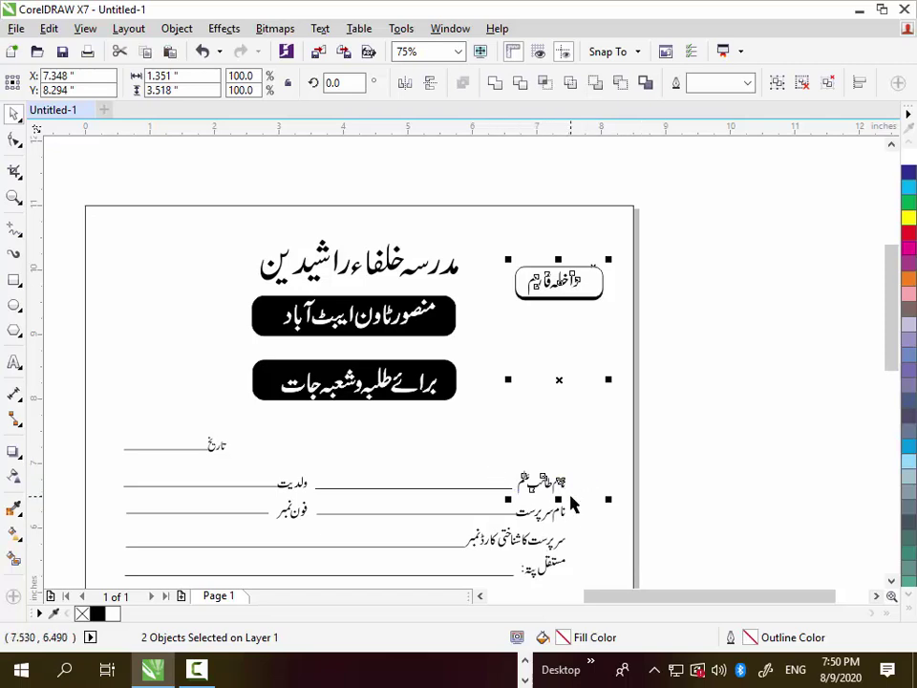
key("r")
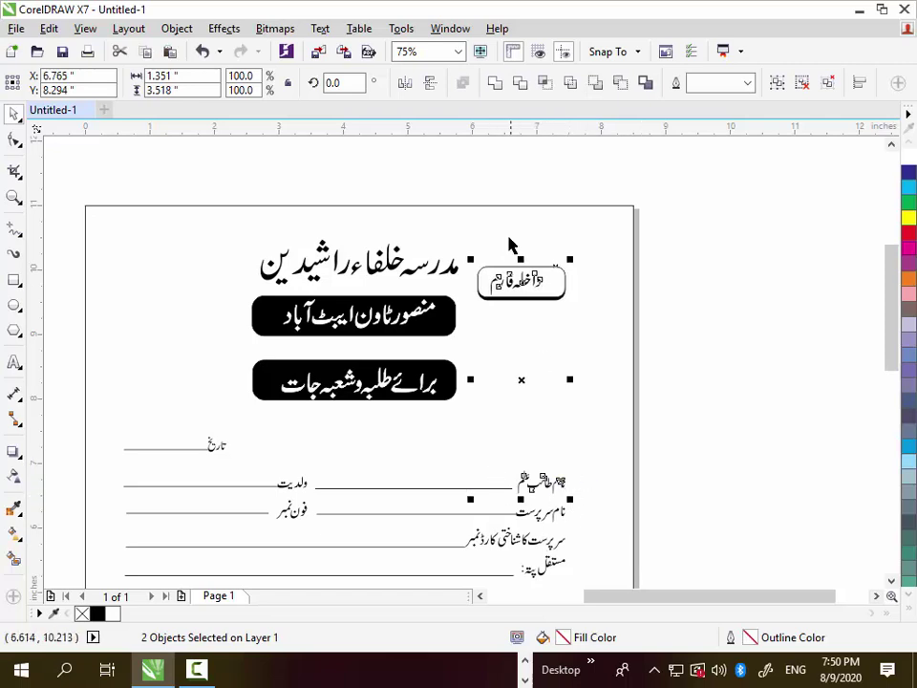
left_click(688, 293)
Scale the داخلہ فارم badge to 70 percent about its centre and move it down to about Y 9.57 inches
scroll(510, 267, "up", 1)
left_click(561, 312)
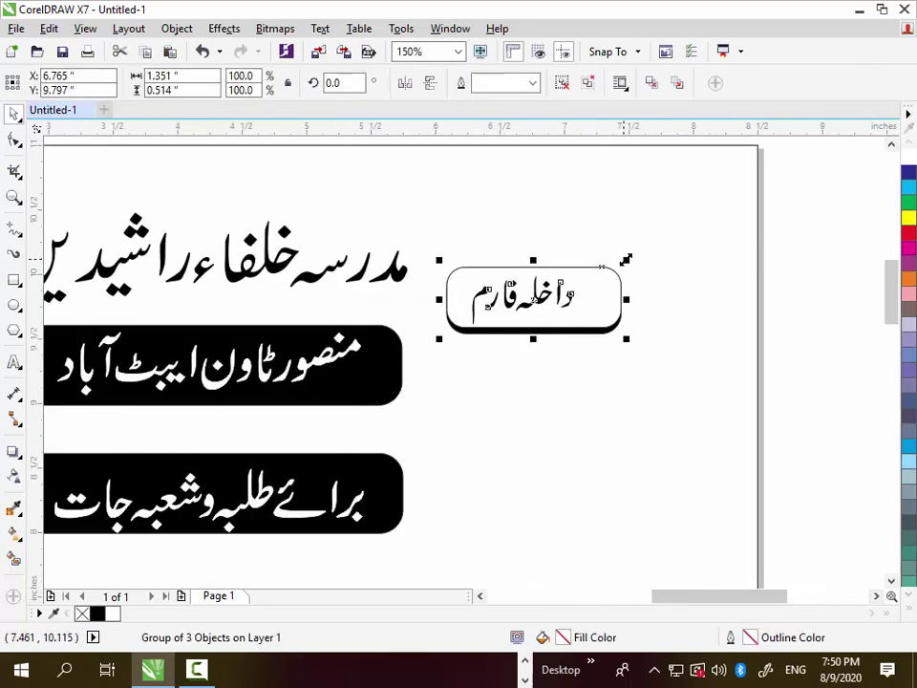
left_click_drag(629, 258, 605, 267)
scroll(684, 333, "down", 4)
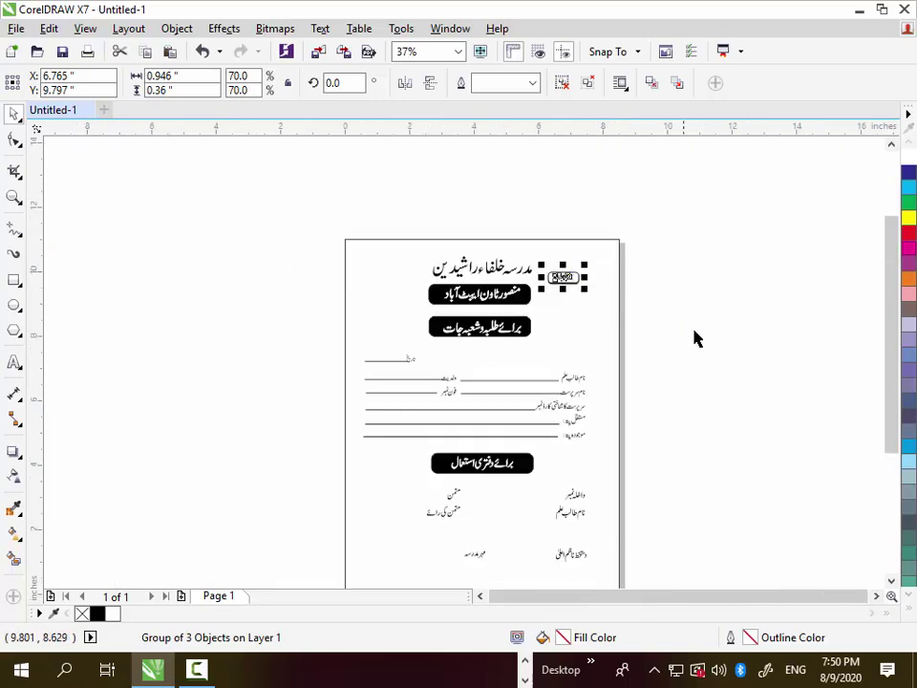
scroll(570, 304, "up", 4)
key("Down")
key("Down")
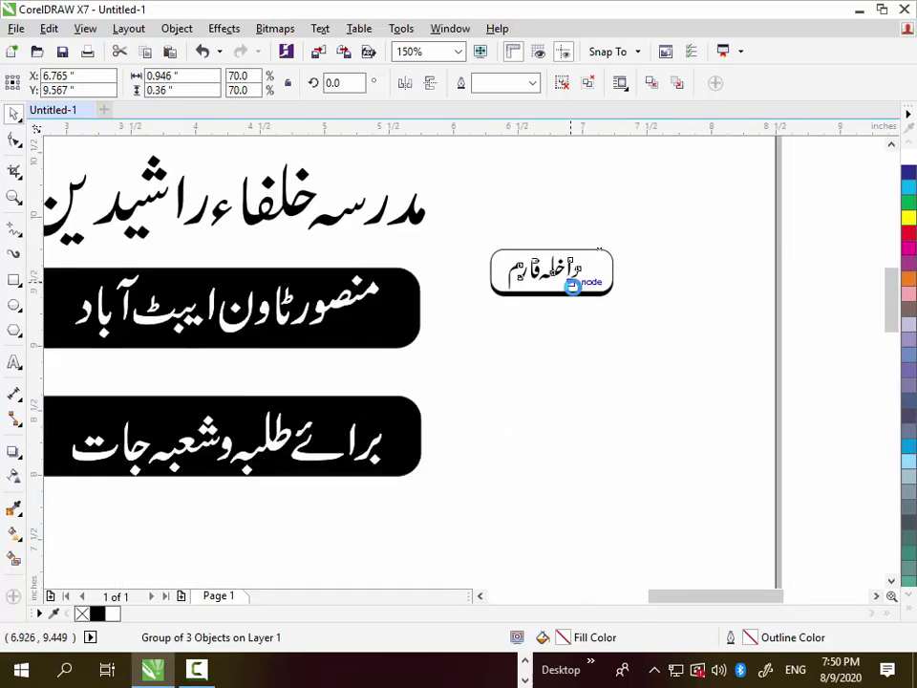
scroll(571, 287, "down", 6)
left_click(695, 367)
Draw a rectangle around the student fields and shorten it above the office-use banner, to about 7.49 by 3.13 inches
scroll(587, 347, "up", 2)
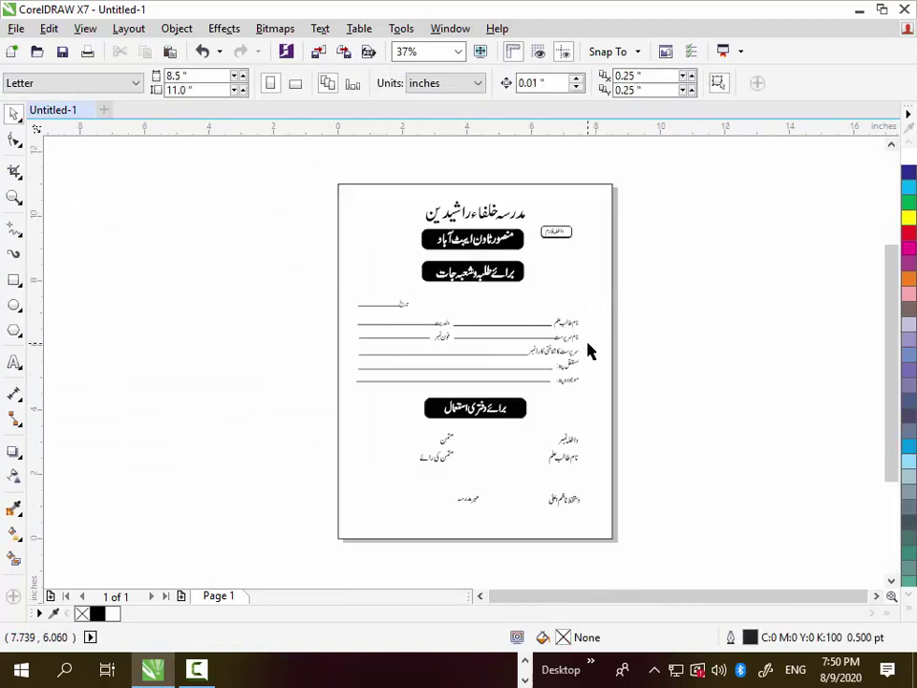
scroll(506, 365, "up", 2)
scroll(504, 370, "down", 2)
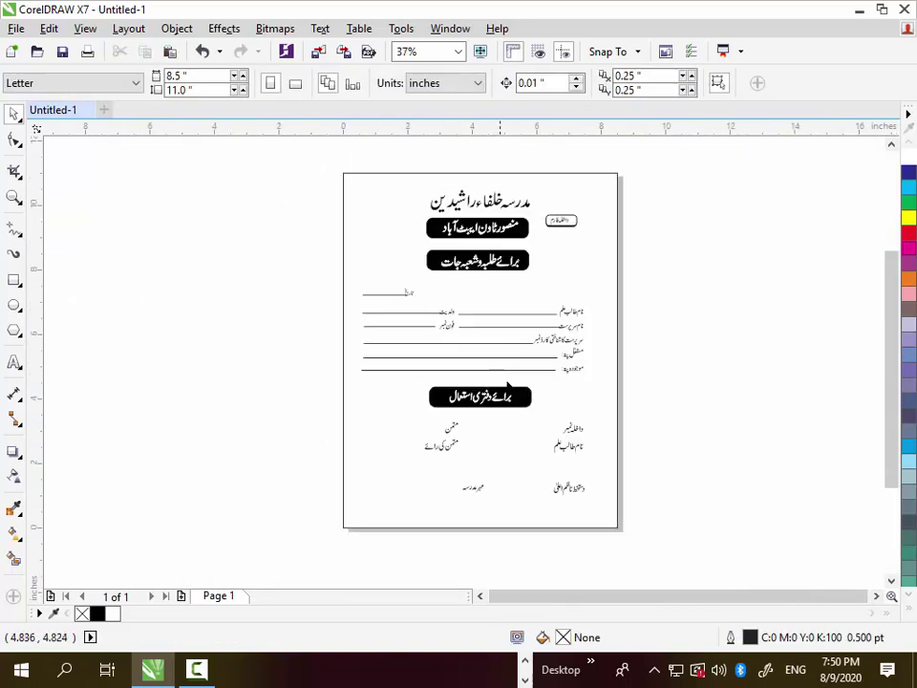
scroll(533, 375, "up", 2)
left_click(14, 280)
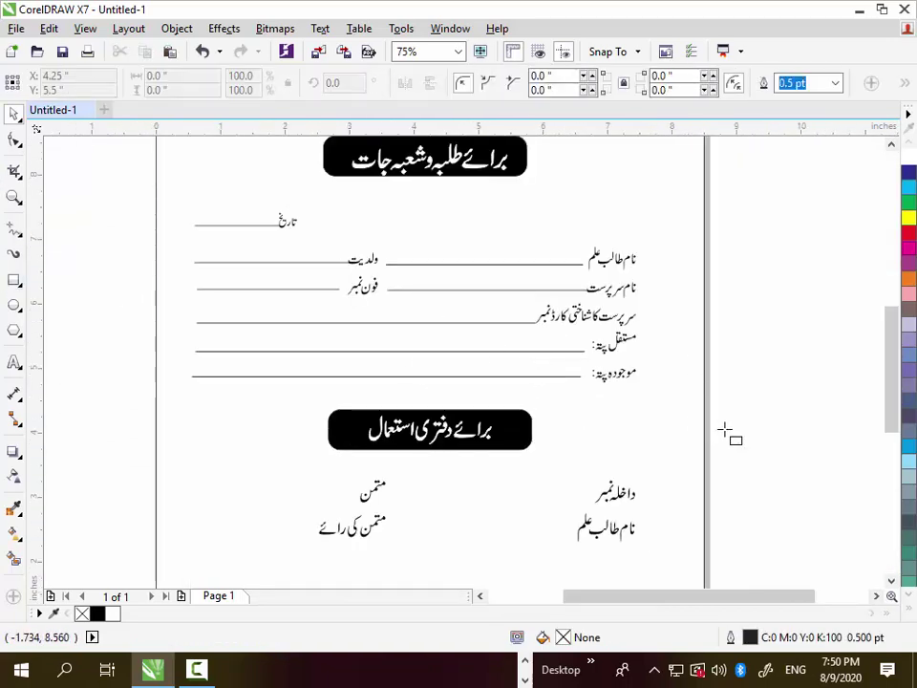
left_click_drag(668, 408, 184, 198)
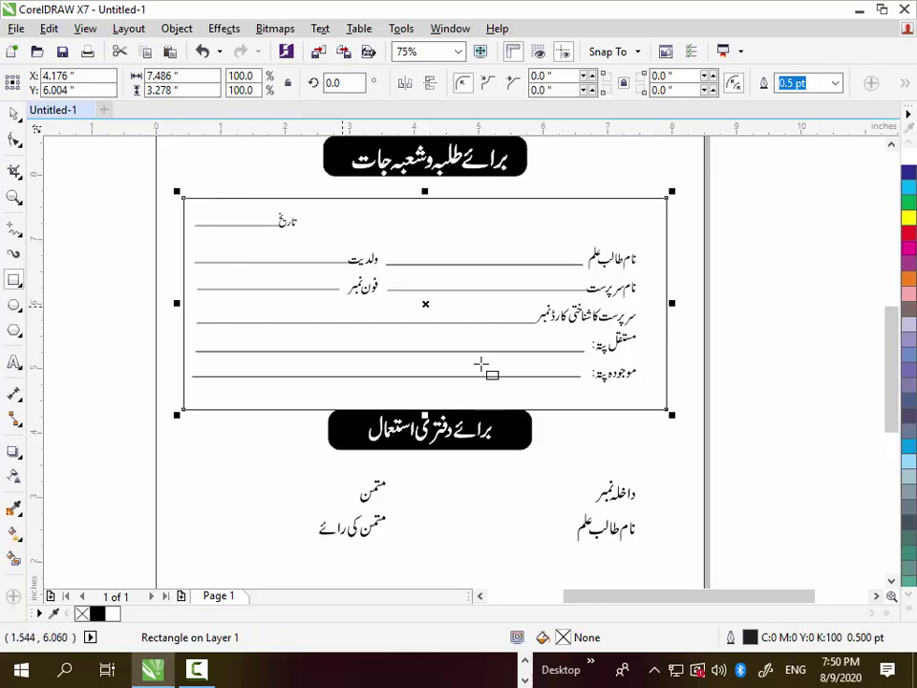
scroll(411, 392, "up", 2)
left_click_drag(399, 380, 399, 341)
scroll(448, 364, "down", 2)
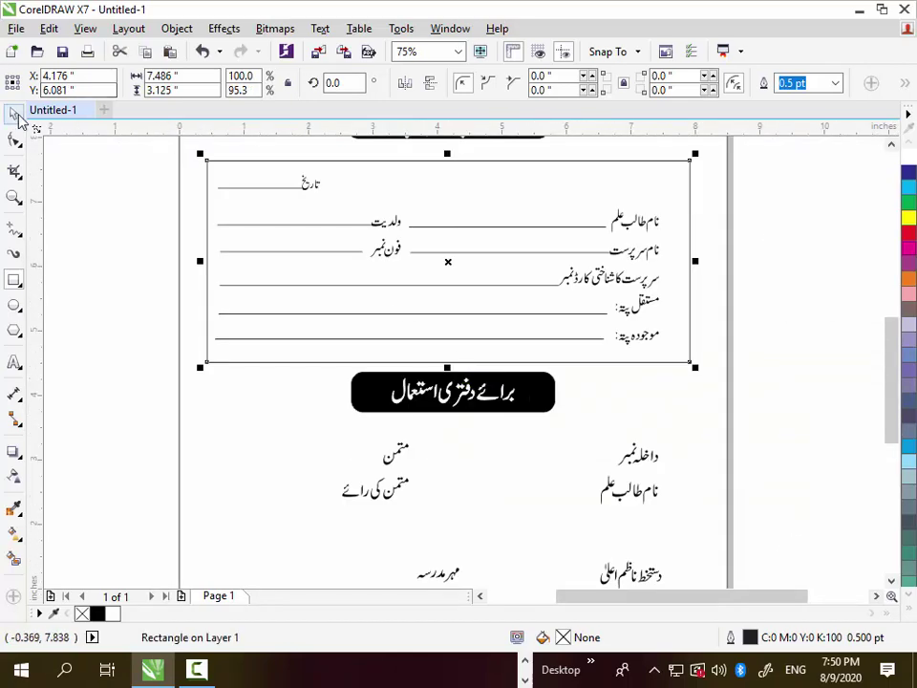
Round all corners of the student-fields rectangle to a radius of about 0.365 inches
left_click(14, 139)
left_click_drag(204, 163, 232, 173)
scroll(305, 338, "down", 1)
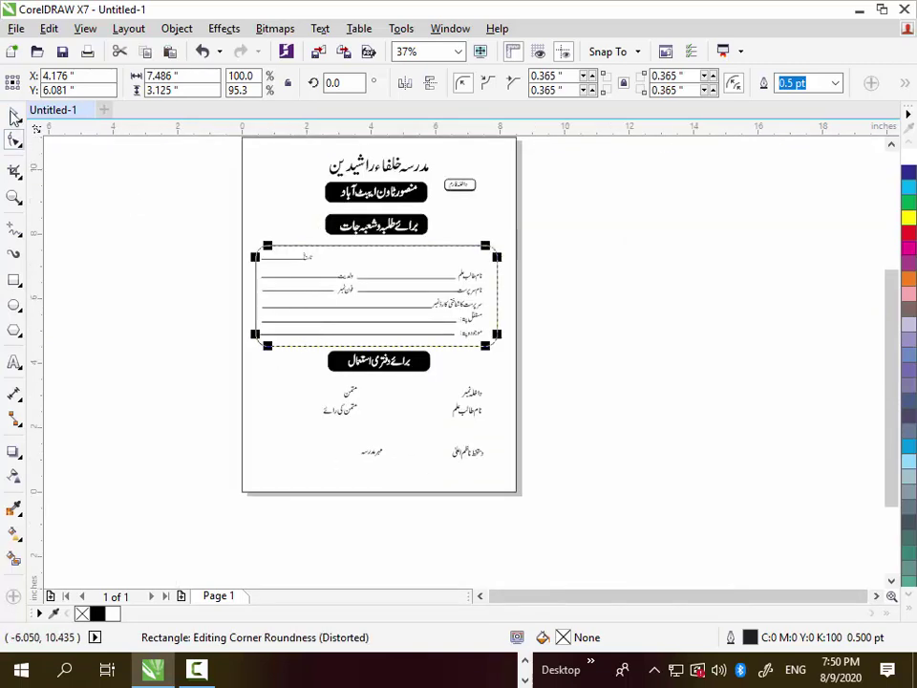
Duplicate the rounded frame around the office-use labels and align the copy horizontally with the first frame
left_click(13, 114)
left_click_drag(382, 297, 383, 430)
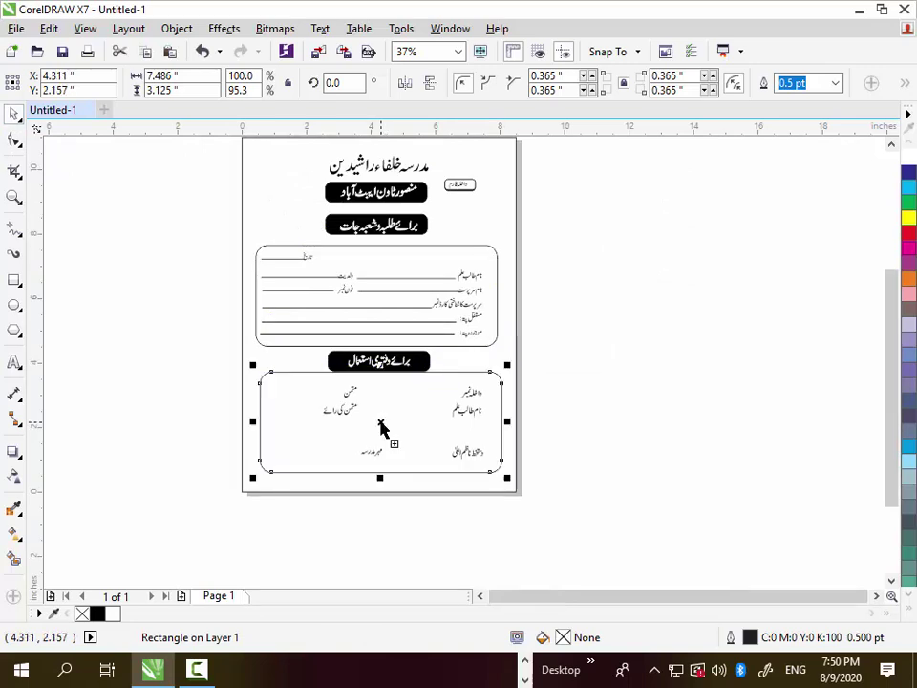
left_click(295, 345, "shift")
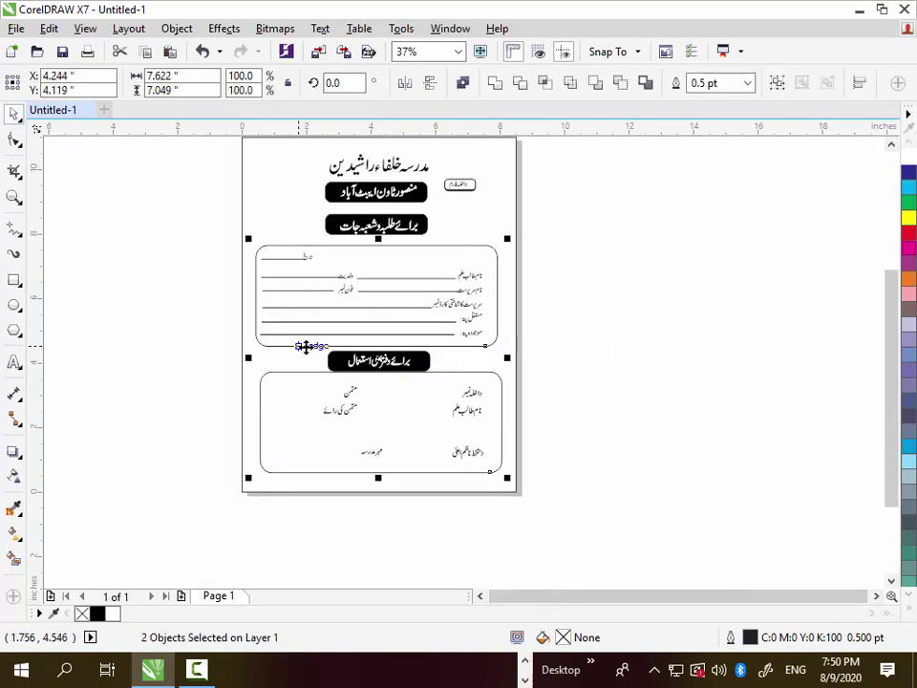
left_click(358, 483)
Move the copied frame down, clear of the office-use banner, to about Y 1.87 inches
left_click(375, 472)
scroll(375, 474, "up", 2)
key("Down")
key("Down")
key("Down")
key("Down")
key("Down")
key("Down")
key("Down")
key("Down")
key("Down")
key("Down")
key("Down")
key("Down")
key("Down")
key("Down")
key("Down")
key("Down")
key("Down")
key("Down")
key("Down")
key("Down")
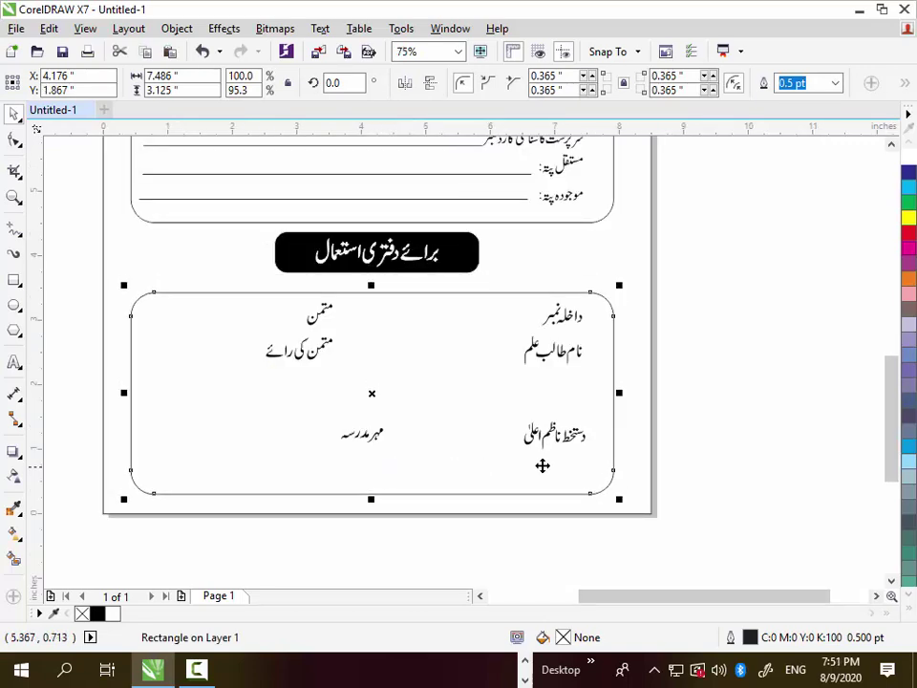
Move the مہر مدرسہ and دستخط ناظم اعلیٰ labels slightly down together within the lower frame
left_click(721, 494)
left_click_drag(683, 402, 325, 478)
key("Down")
key("Down")
key("Down")
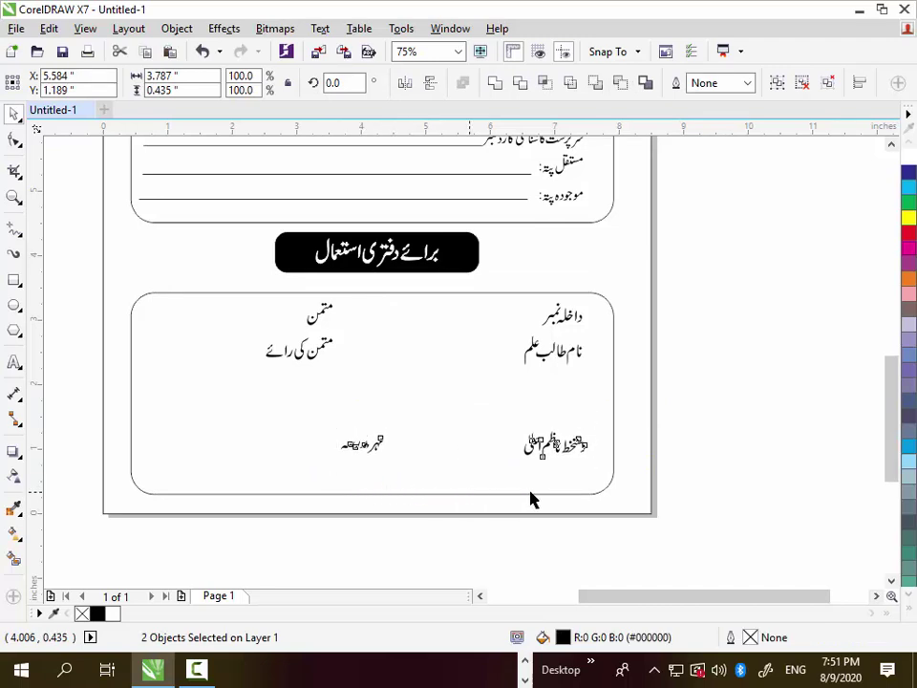
Move the نام طالب علم and متمن کی رائے labels down together within the office-use frame, away from the row above
left_click_drag(667, 334, 188, 410)
key("Down")
key("Down")
key("Down")
key("Down")
key("Down")
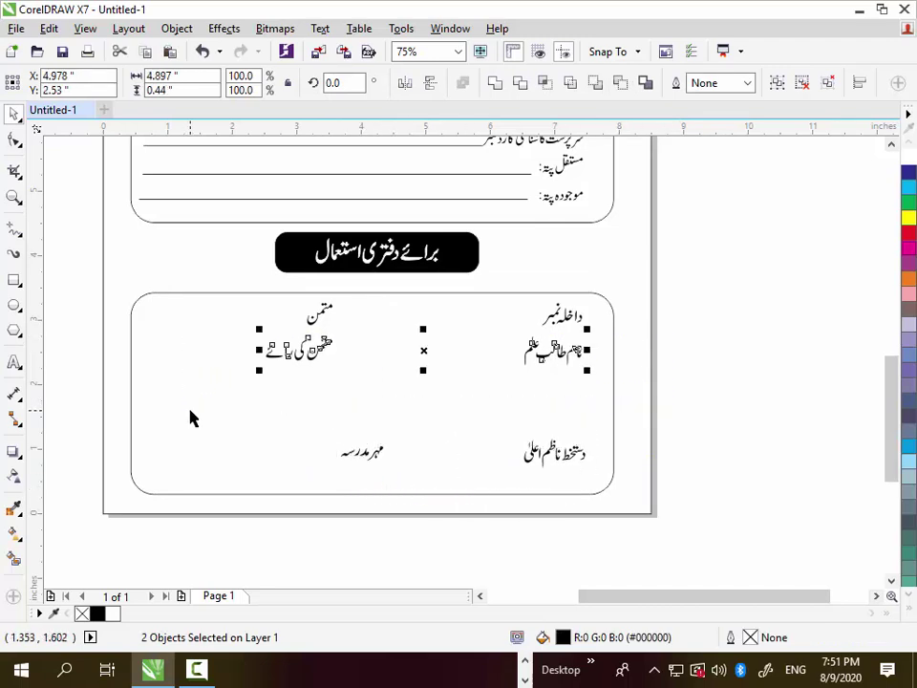
key("Down")
key("Down")
key("Down")
key("Down")
key("Down")
key("Down")
key("Down")
key("Down")
key("Down")
key("Down")
key("Down")
key("Down")
key("Down")
key("Down")
key("Down")
key("Down")
key("Down")
key("Down")
key("Down")
key("Down")
left_click(690, 385)
left_click_drag(640, 268, 276, 369)
key("ctrl+z")
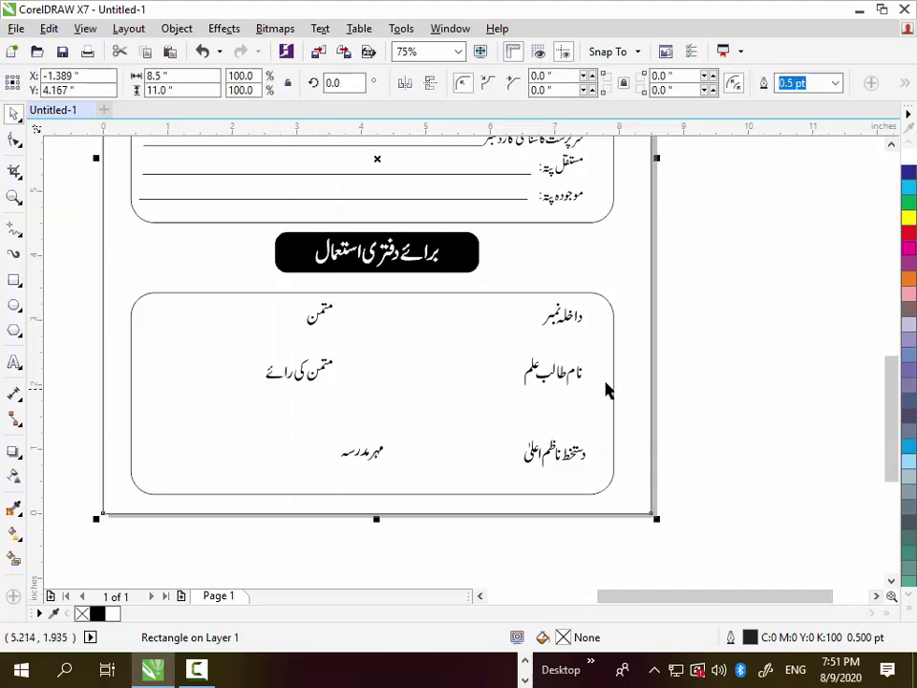
Move the داخلہ نمبر and متمن labels slightly down together beneath the office-use frame's upper edge
left_click_drag(774, 270, 254, 342)
key("Down")
key("Down")
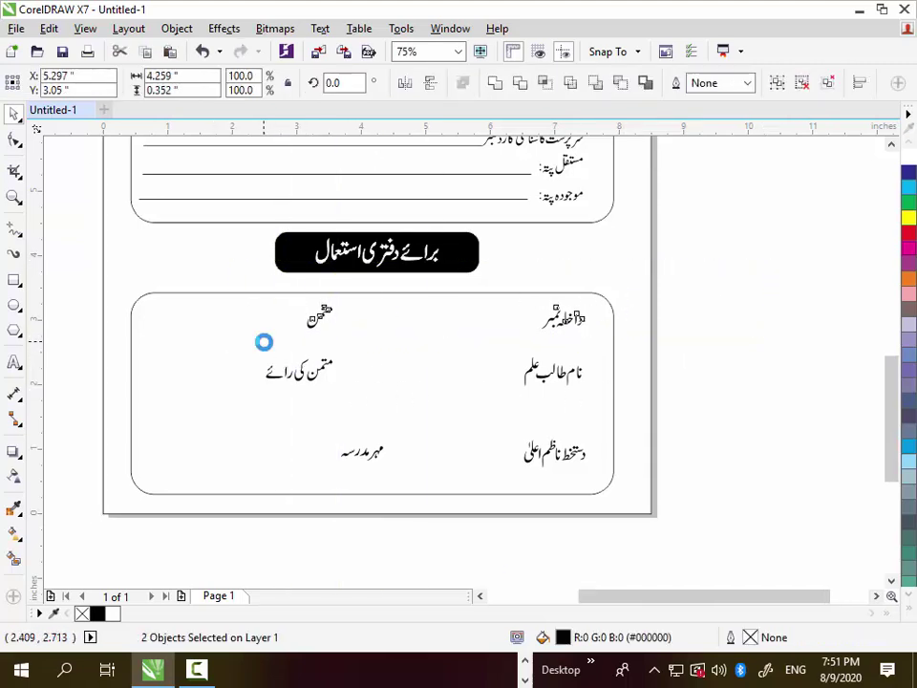
left_click(737, 410)
Draw horizontal entry lines about 3.1 inches long for داخلہ نمبر, 2.75 for نام طالب علم and 1.87 for متمن کی رائے, plus one for متمن
scroll(353, 343, "up", 2)
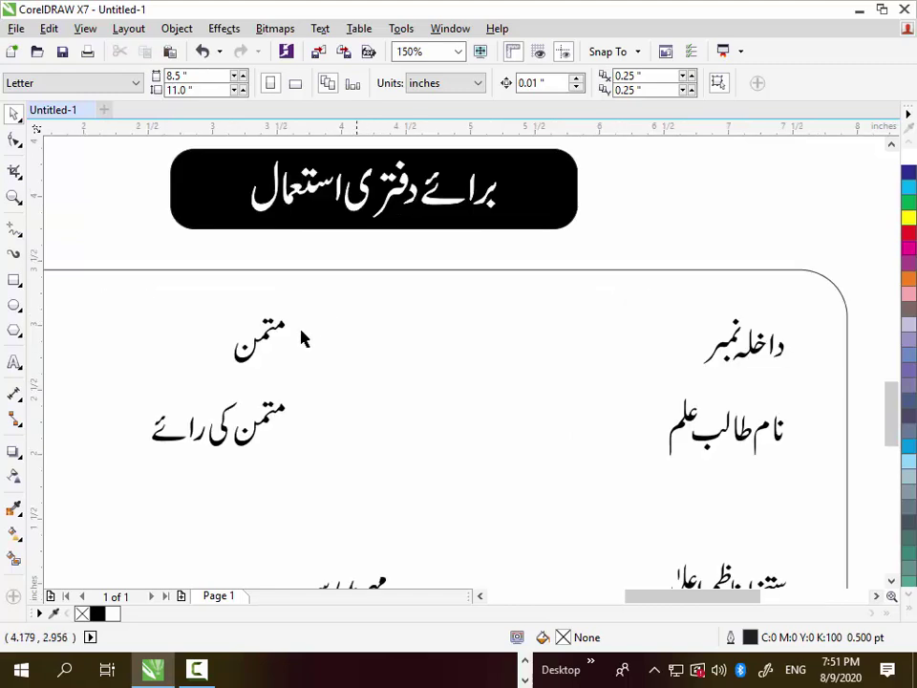
left_click(14, 230)
scroll(667, 420, "down", 1)
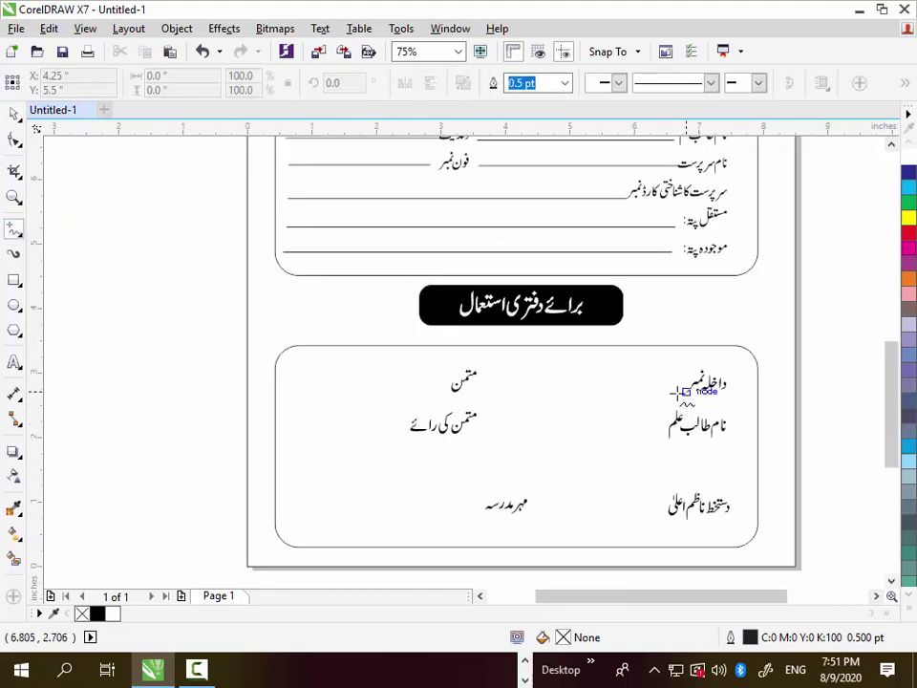
left_click(686, 392)
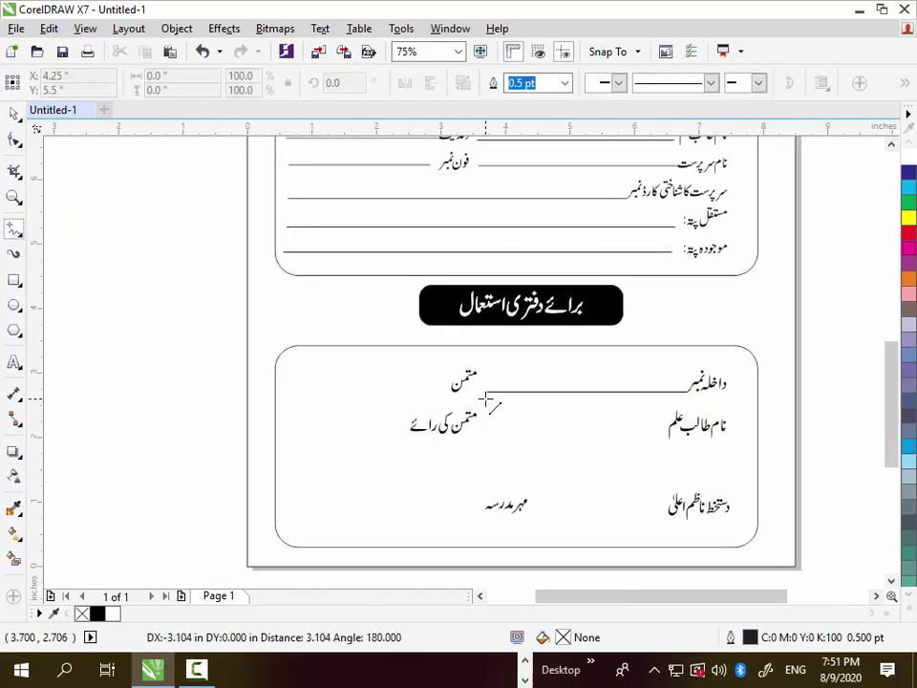
left_click(485, 398, "ctrl")
left_click(442, 391)
left_click_drag(286, 399, 280, 391)
left_click_drag(664, 435, 471, 435)
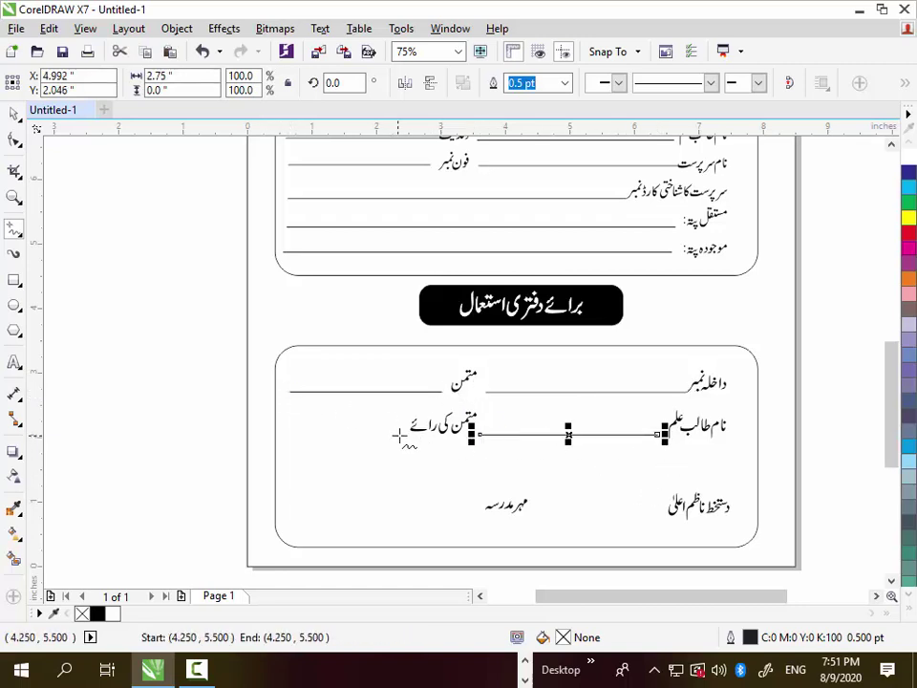
mouse_move(410, 430)
left_mouse_down()
mouse_move(291, 446)
mouse_move(277, 438)
left_mouse_up()
Lower the متمن کی رائے entry line to about Y 2.049 inches, level with the نام طالب علم line
left_click(15, 114)
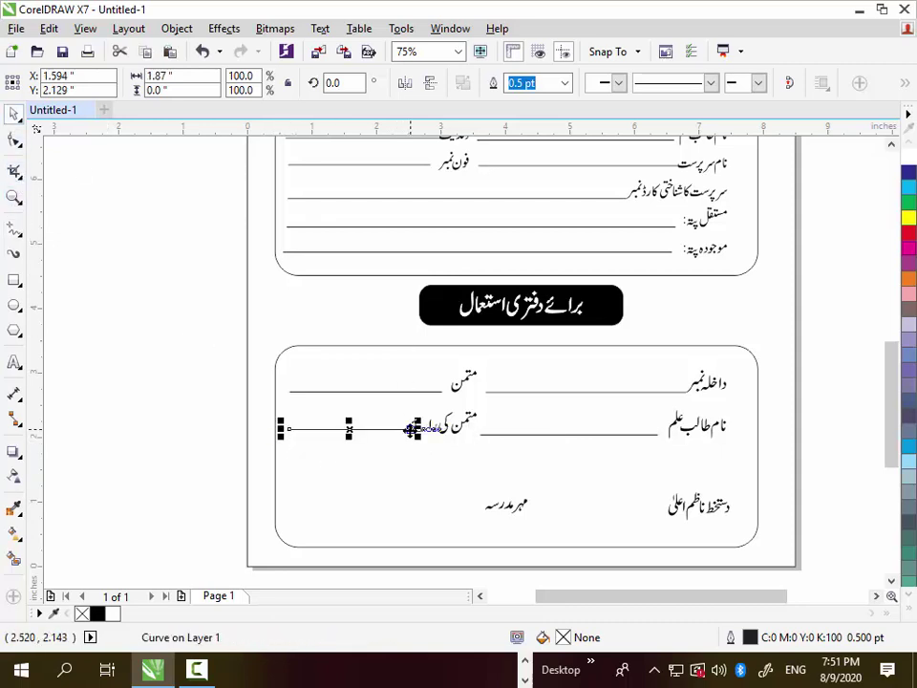
scroll(413, 426, "up", 2)
key("Down")
key("Down")
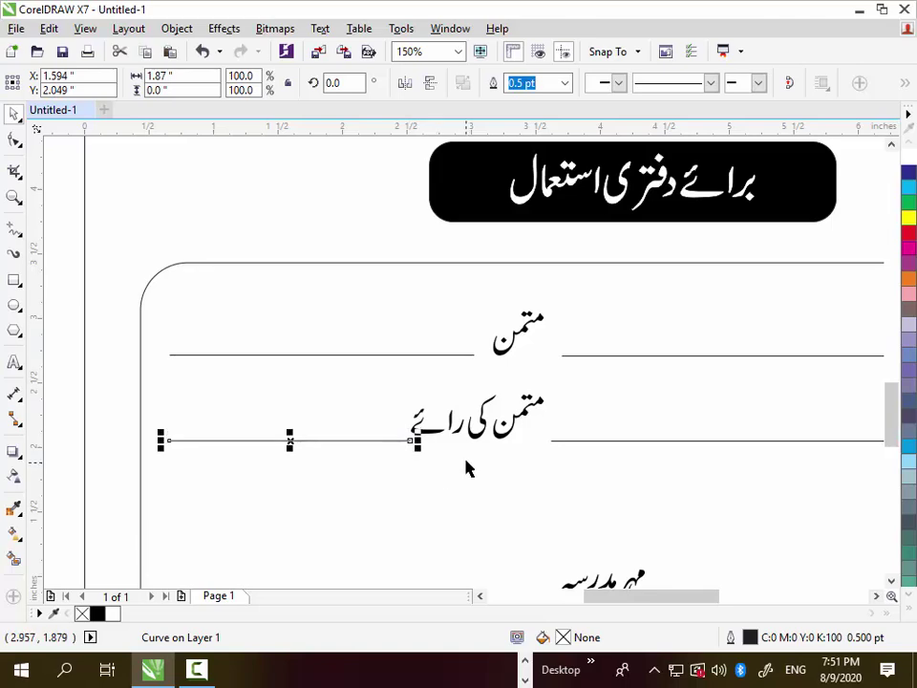
scroll(432, 439, "down", 2)
scroll(524, 525, "up", 1)
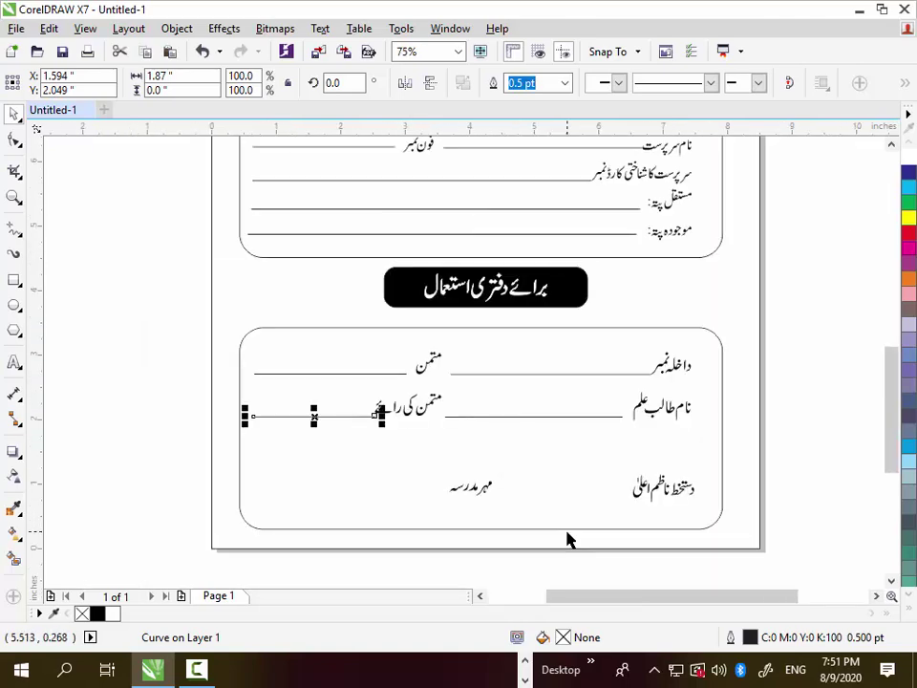
scroll(485, 440, "down", 1)
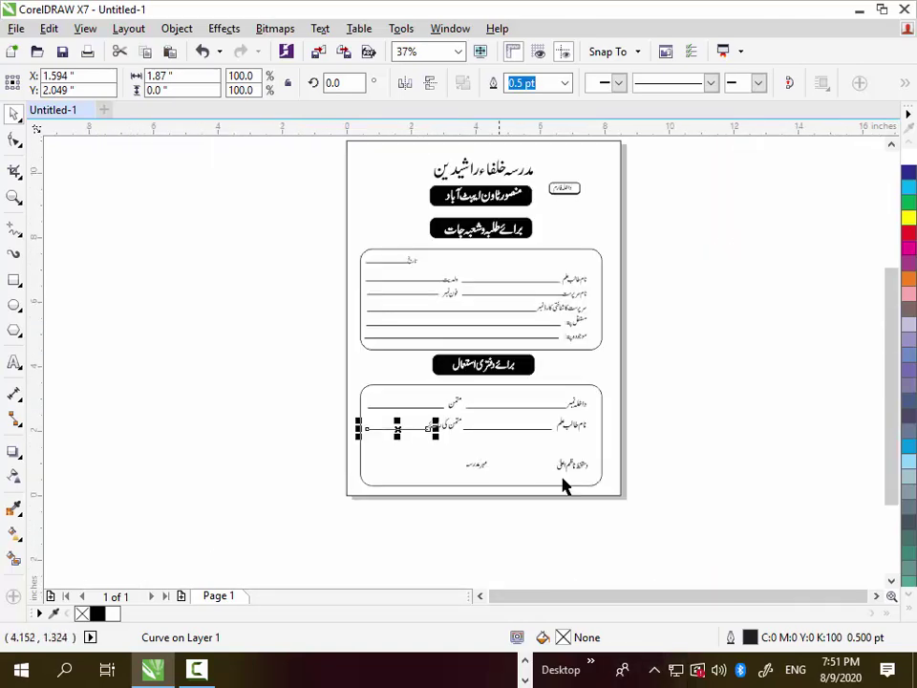
left_click(668, 441)
scroll(522, 453, "down", 1)
scroll(533, 444, "up", 2)
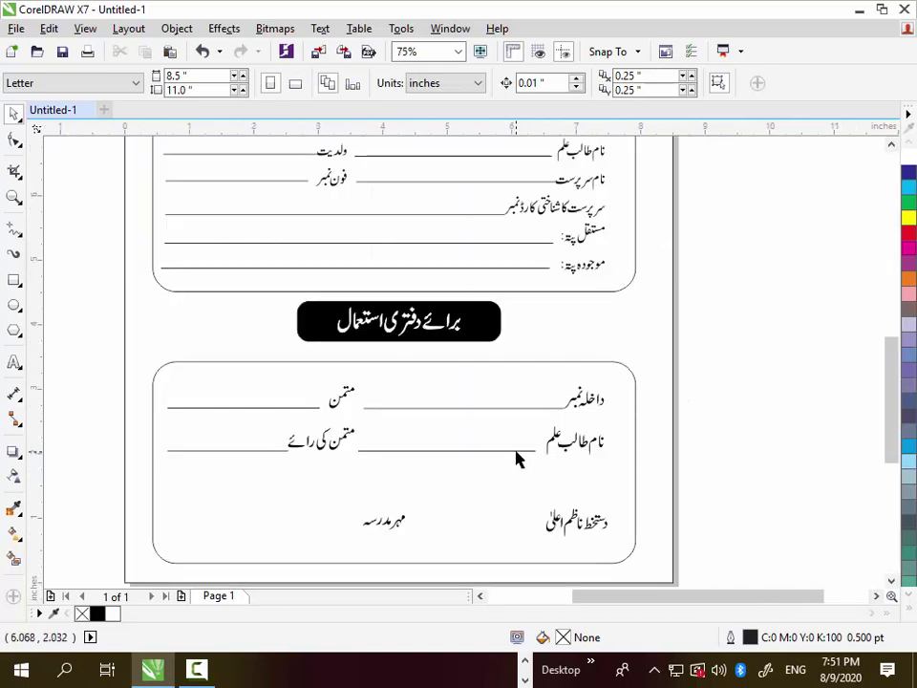
Select all twelve entry lines in both framed sections and set their outline width to 1.0 pt
left_click(516, 451)
left_click(459, 408, "shift")
left_click(244, 408, "shift")
left_click(232, 451, "shift")
left_click(233, 475, "shift")
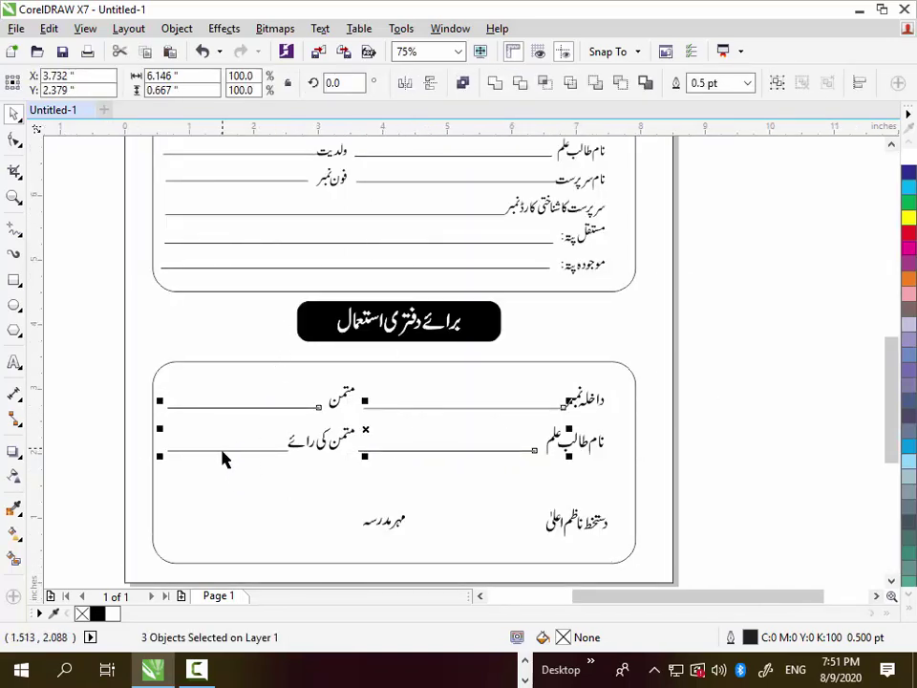
left_click(247, 448, "shift")
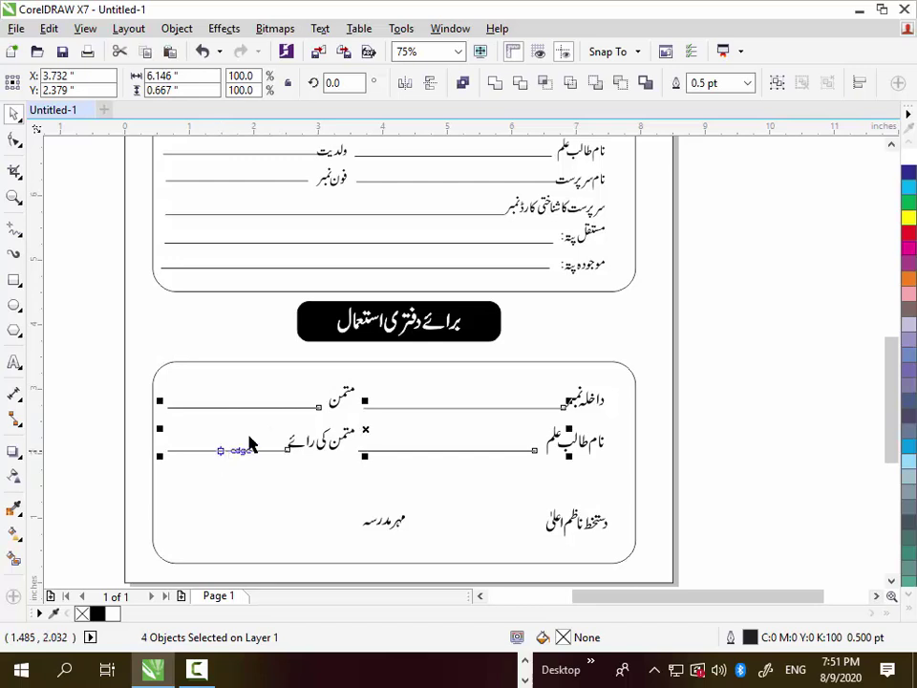
left_click(359, 266, "shift")
left_click(319, 238, "shift")
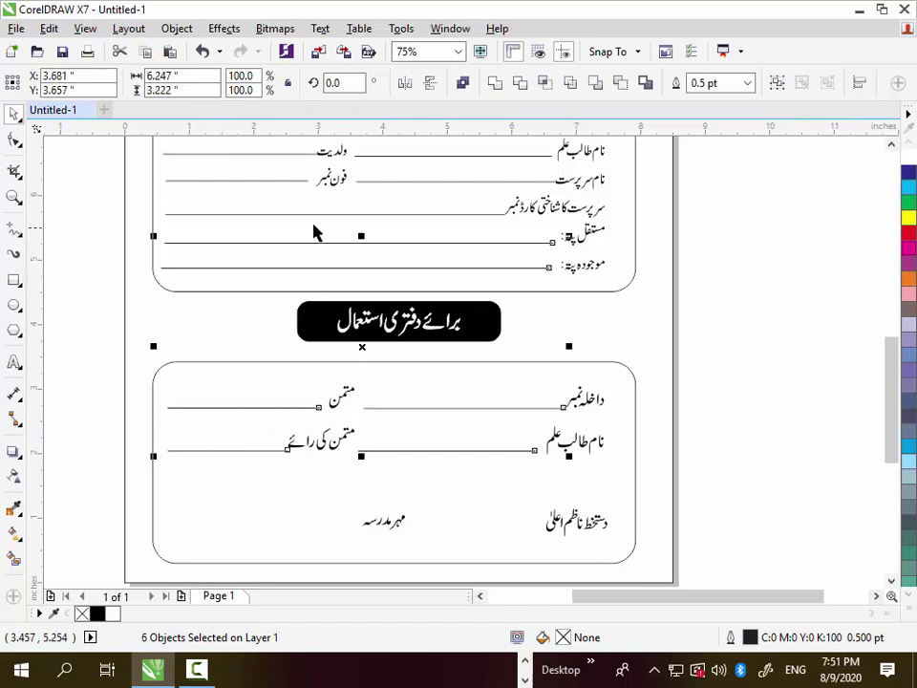
left_click(287, 212, "shift")
left_click(372, 180, "shift")
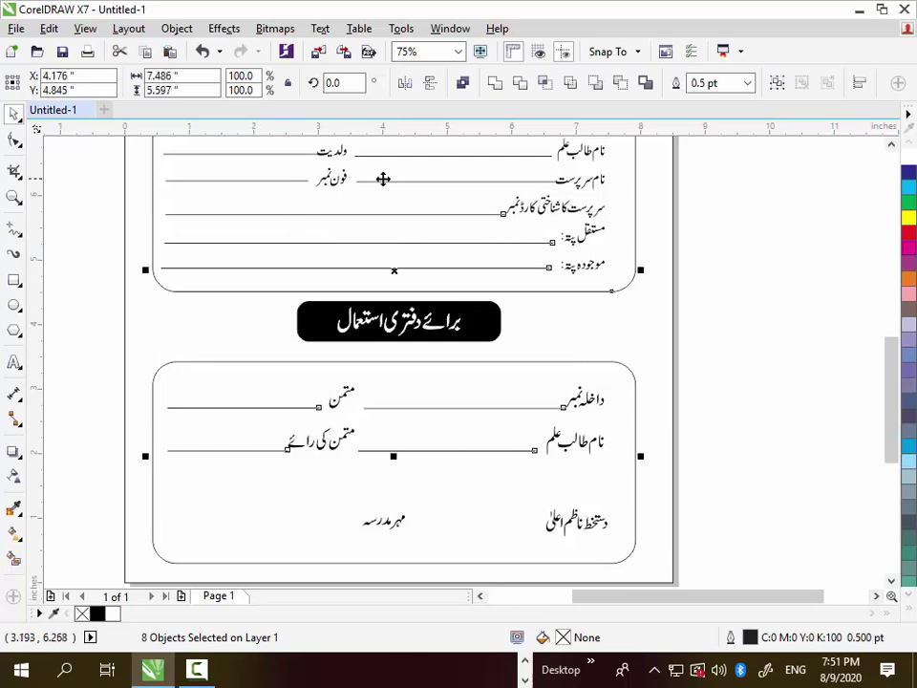
scroll(404, 420, "down", 1)
scroll(324, 143, "up", 2)
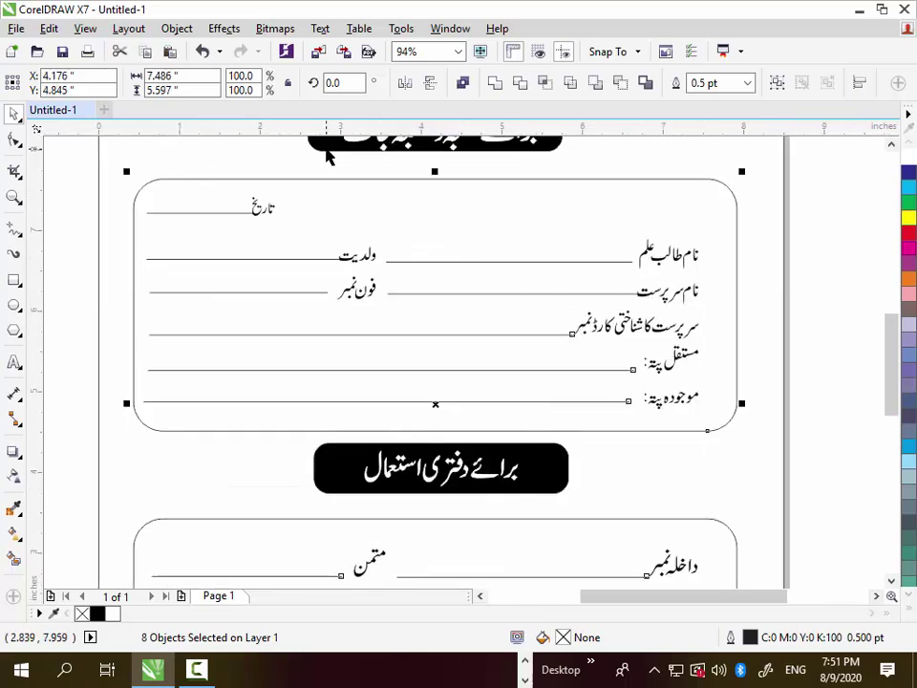
left_click(409, 261, "shift")
left_click(418, 263, "shift")
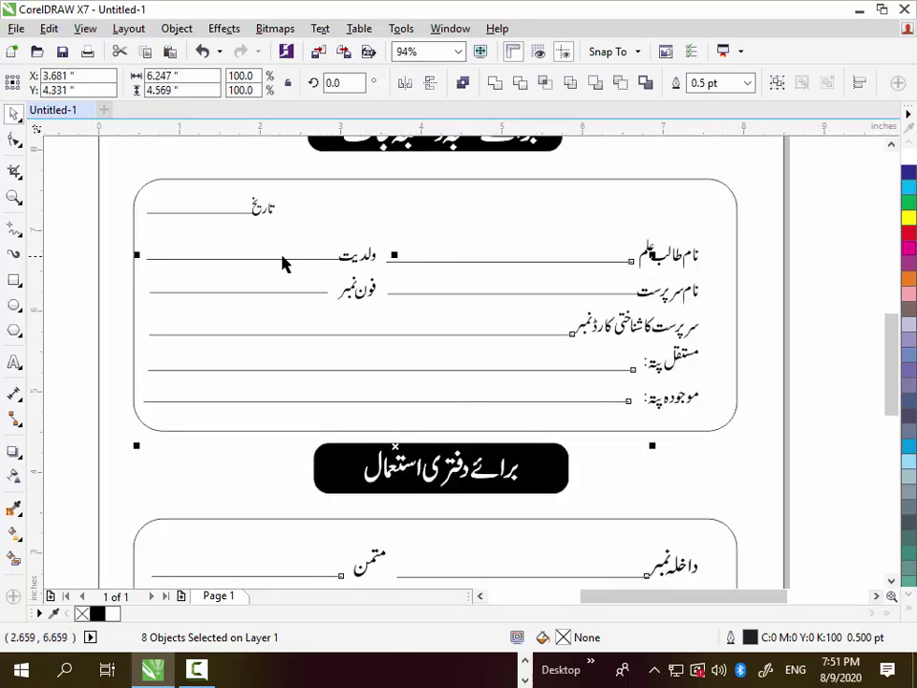
left_click(226, 212, "shift")
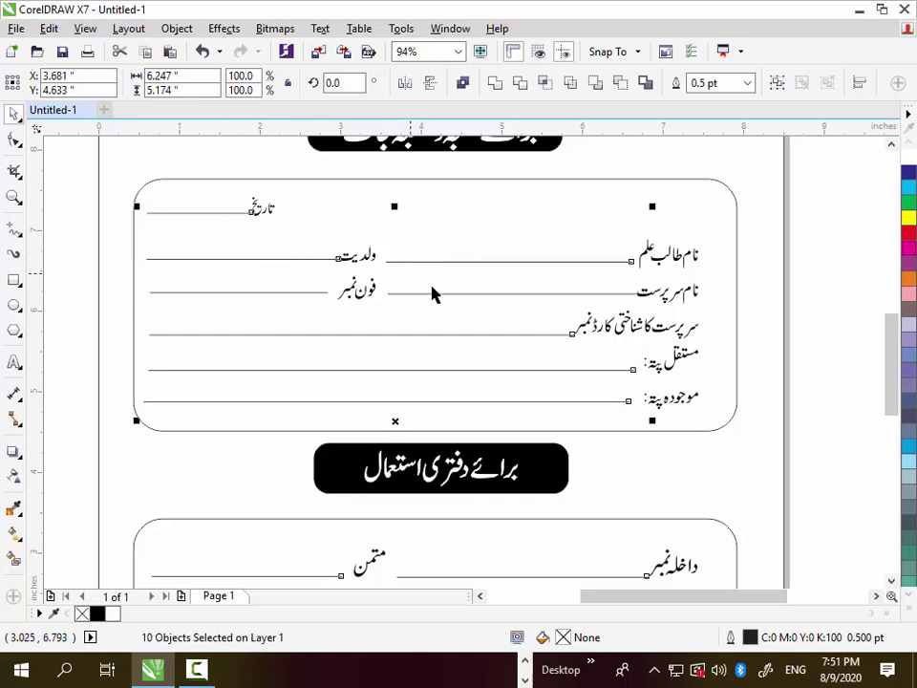
left_click(301, 294, "shift")
left_click(400, 333, "shift")
left_click(746, 84)
left_click(749, 85)
left_click(748, 84)
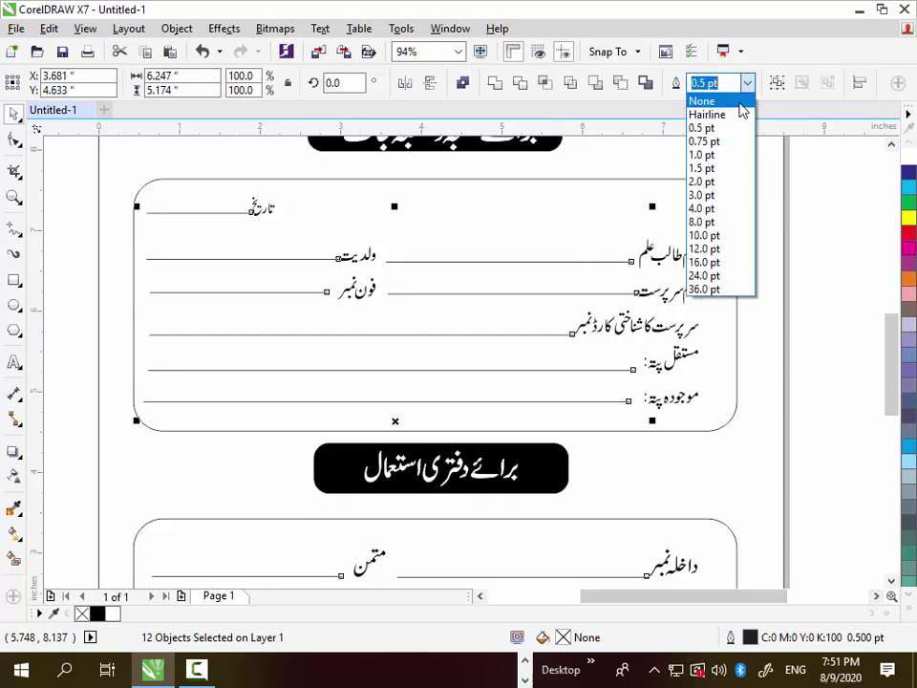
left_click(718, 154)
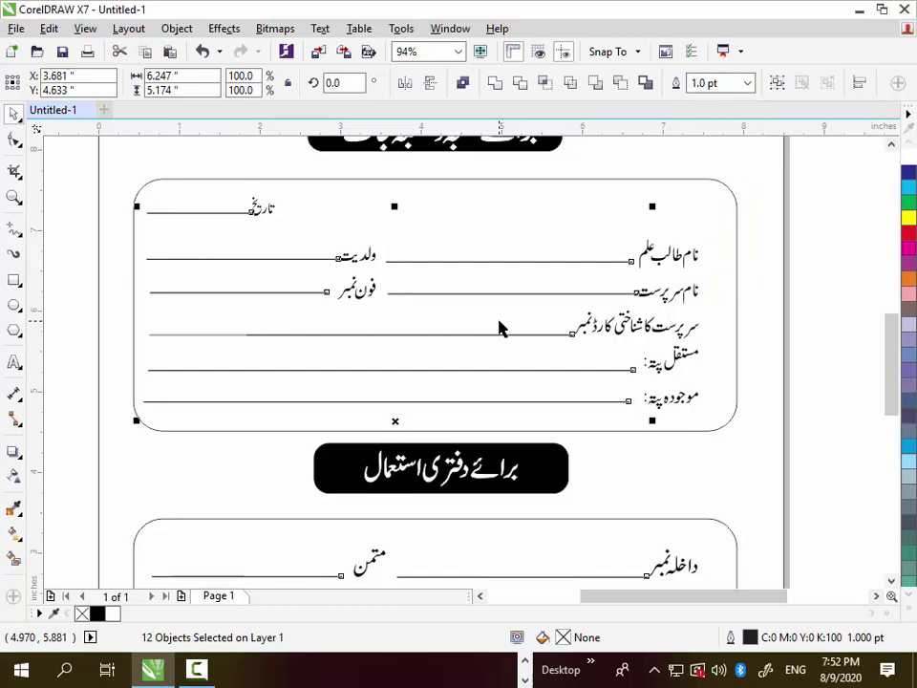
Apply a dotted line style to the outlines of the selected entry lines
key("F12")
left_click(448, 271)
left_click(404, 372)
left_click(440, 502)
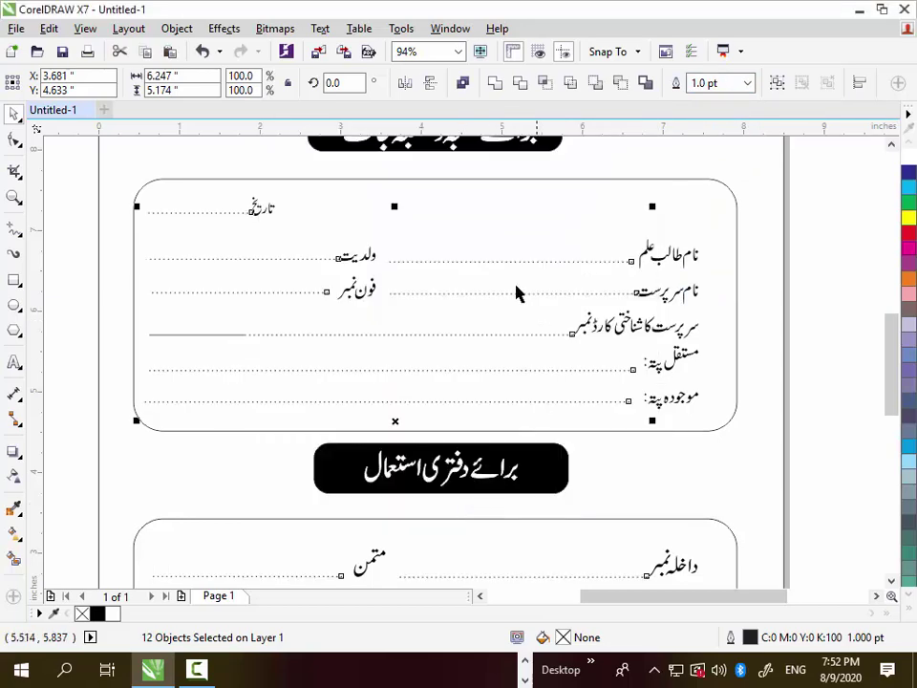
scroll(535, 311, "down", 3)
scroll(608, 498, "up", 3)
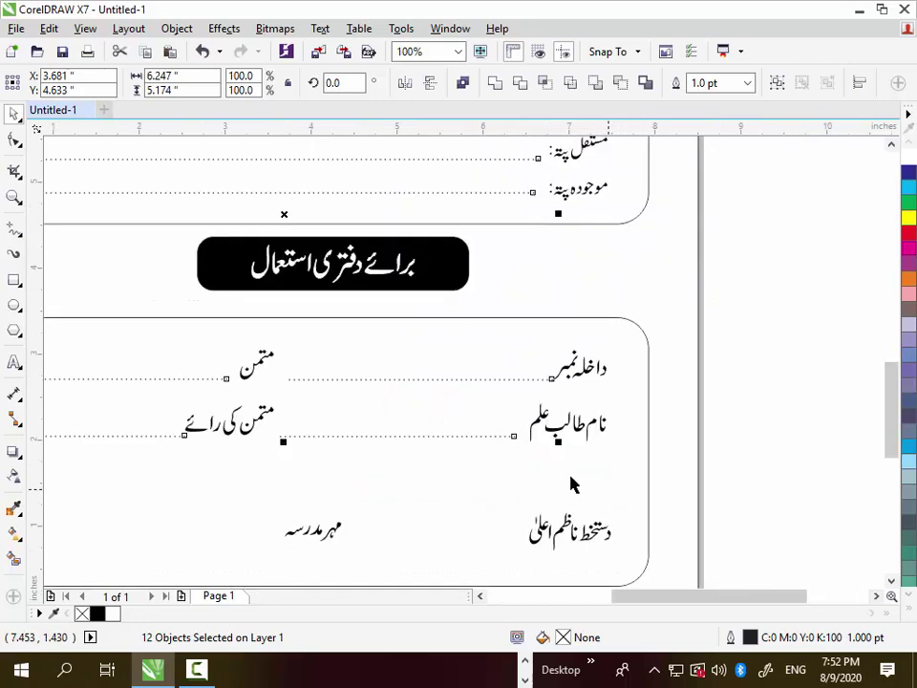
scroll(571, 484, "down", 2)
scroll(709, 405, "up", 1)
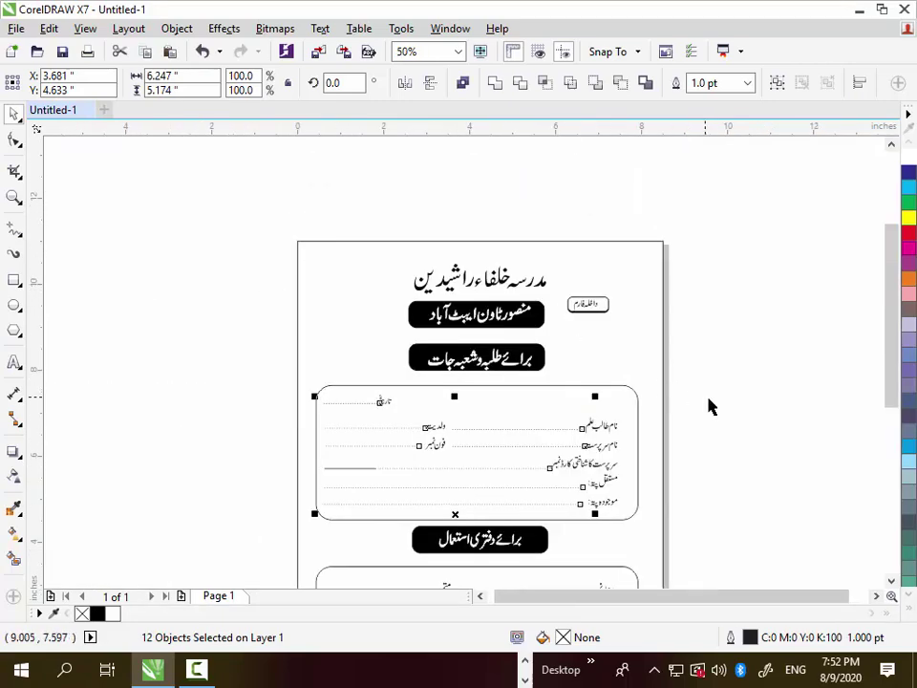
left_click(717, 415)
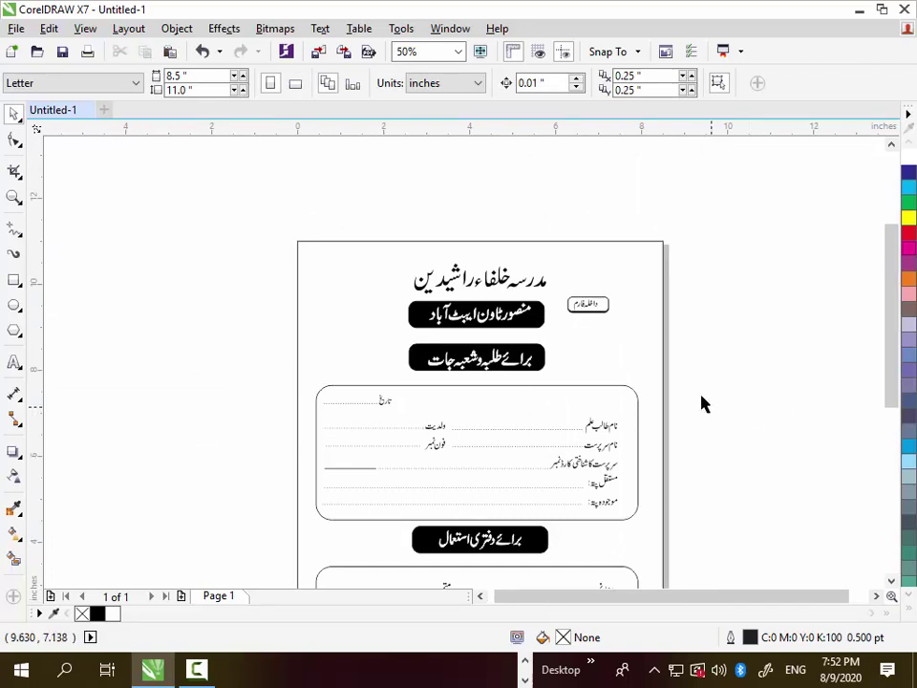
scroll(621, 353, "up", 1)
scroll(487, 339, "down", 1)
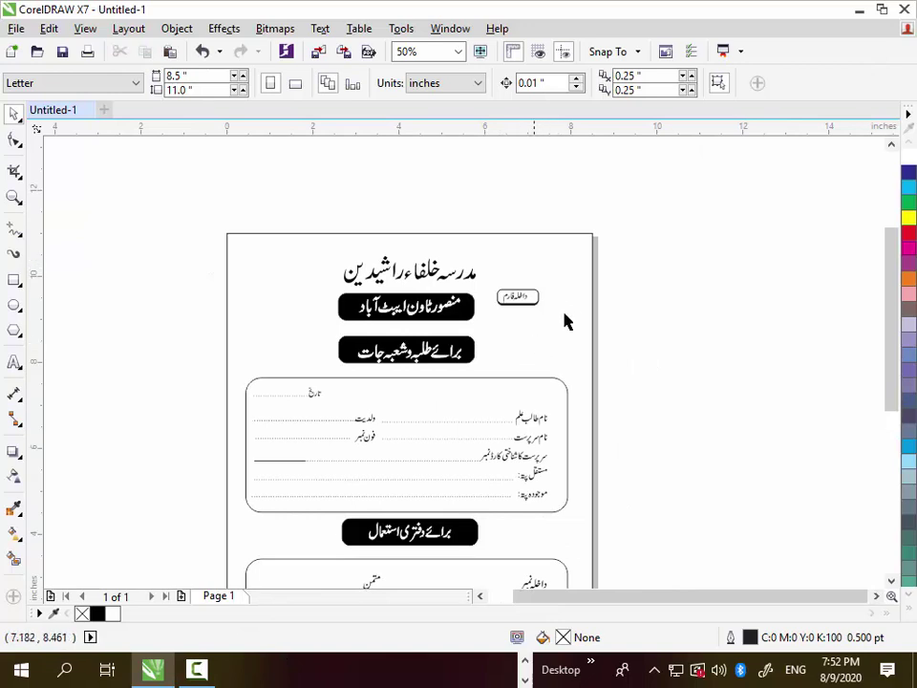
Switch to Google Chrome, look through the page border png image results and return to the opened black floral corner border
left_click(865, 11)
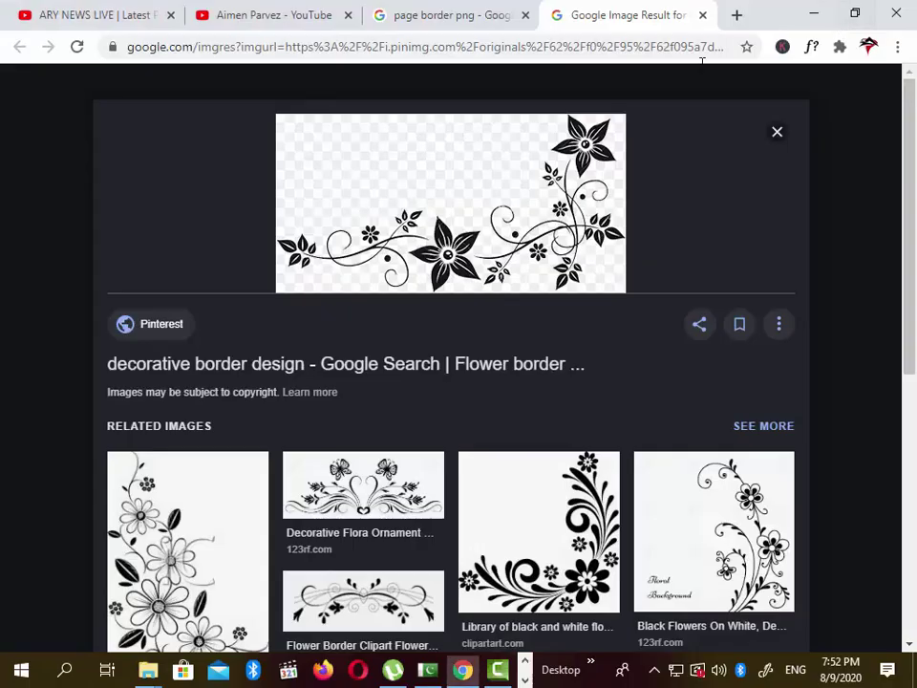
left_click(440, 12)
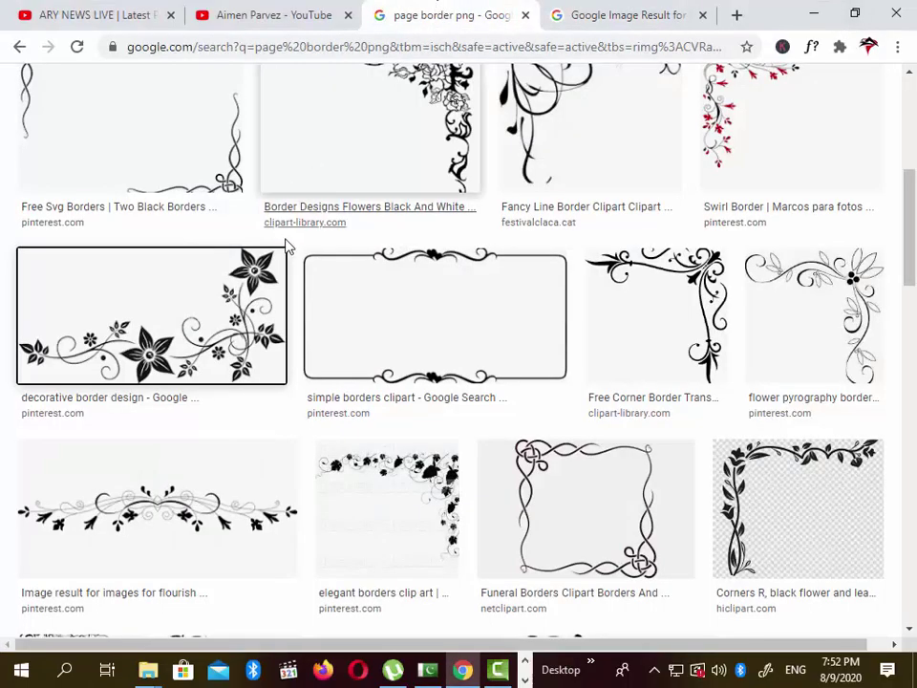
scroll(286, 241, "up", 5)
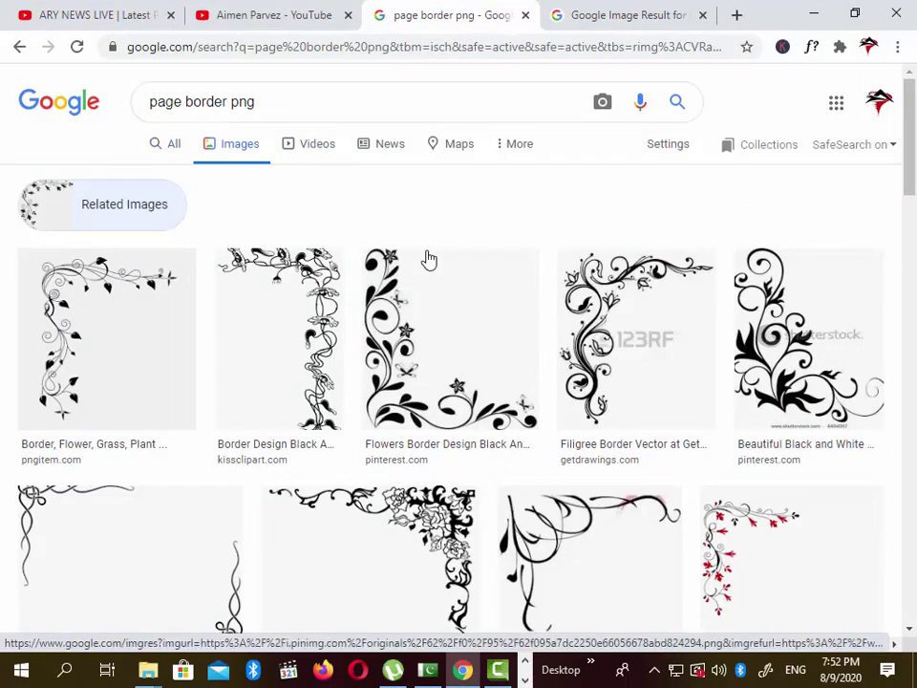
scroll(440, 277, "down", 3)
scroll(471, 317, "down", 3)
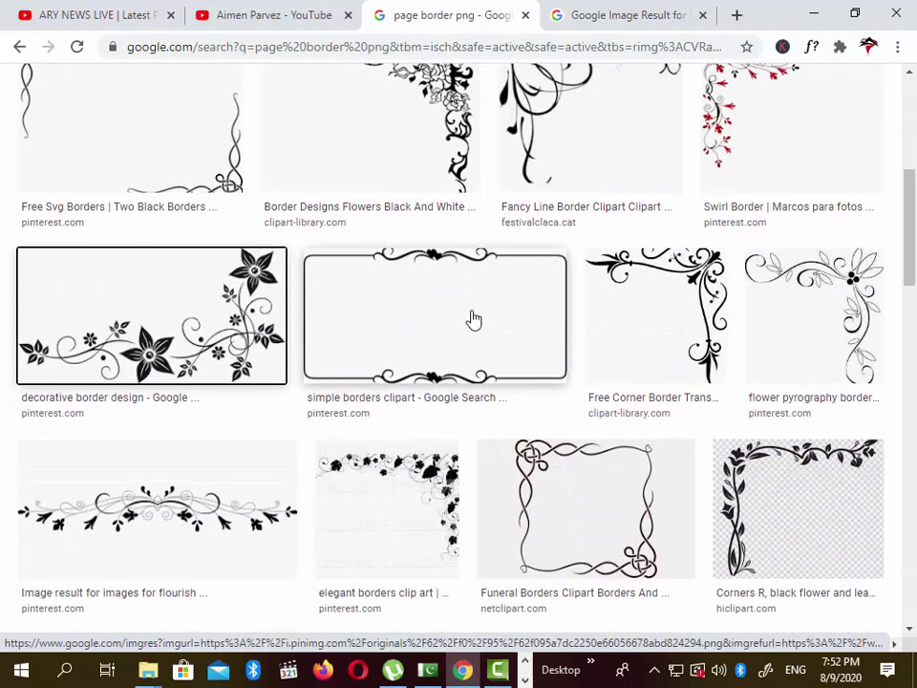
scroll(383, 464, "down", 4)
left_click(586, 8)
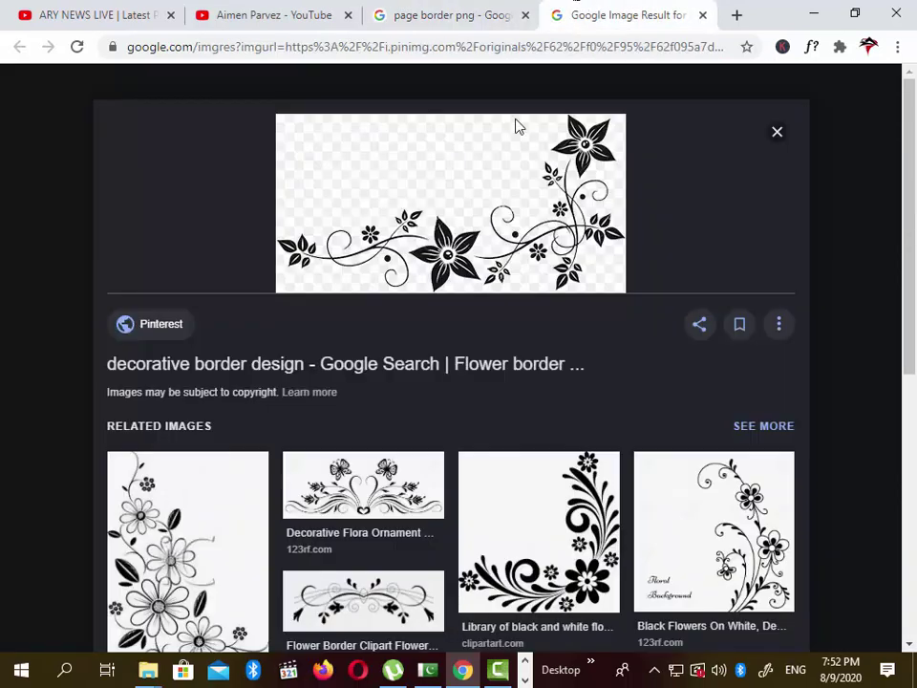
Save the black floral corner border image as a PNG file on the Desktop
right_click(461, 195)
left_click(567, 375)
right_click(450, 200)
left_click(580, 387)
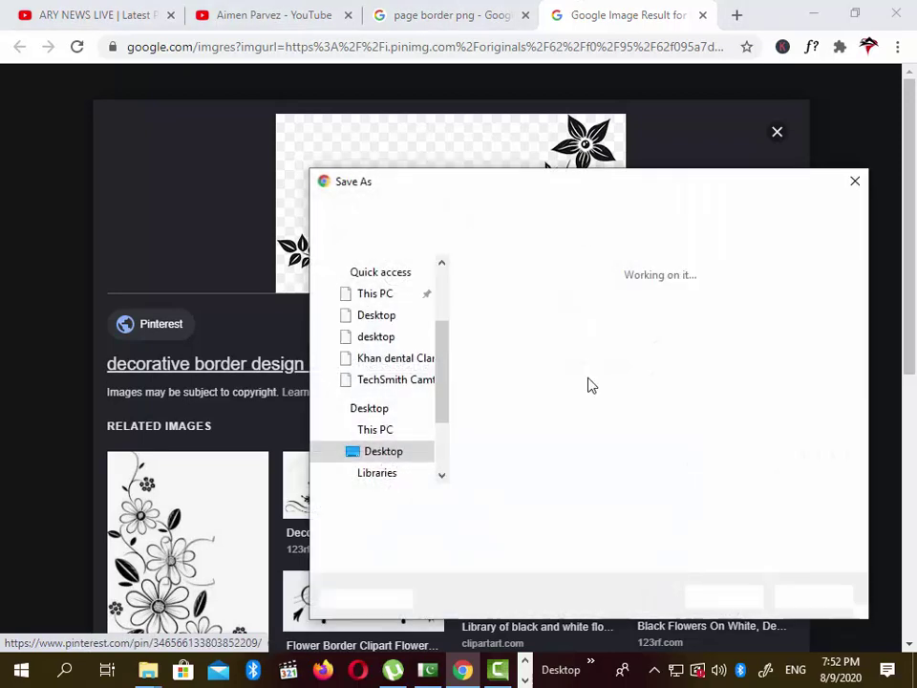
left_click(722, 597)
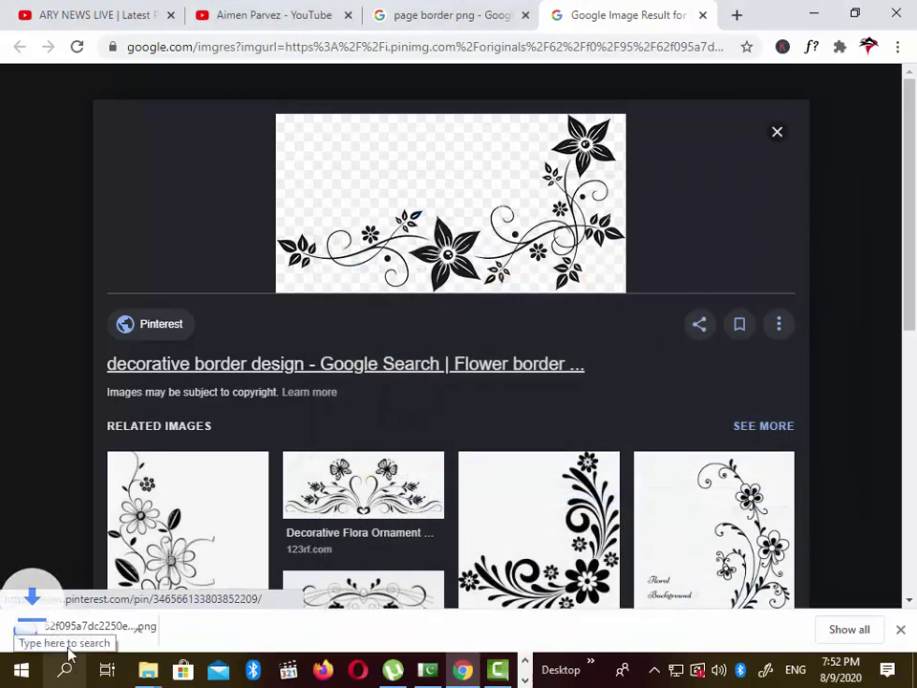
left_click_drag(56, 638, 155, 619)
left_click_drag(525, 678, 449, 646)
left_click(524, 680)
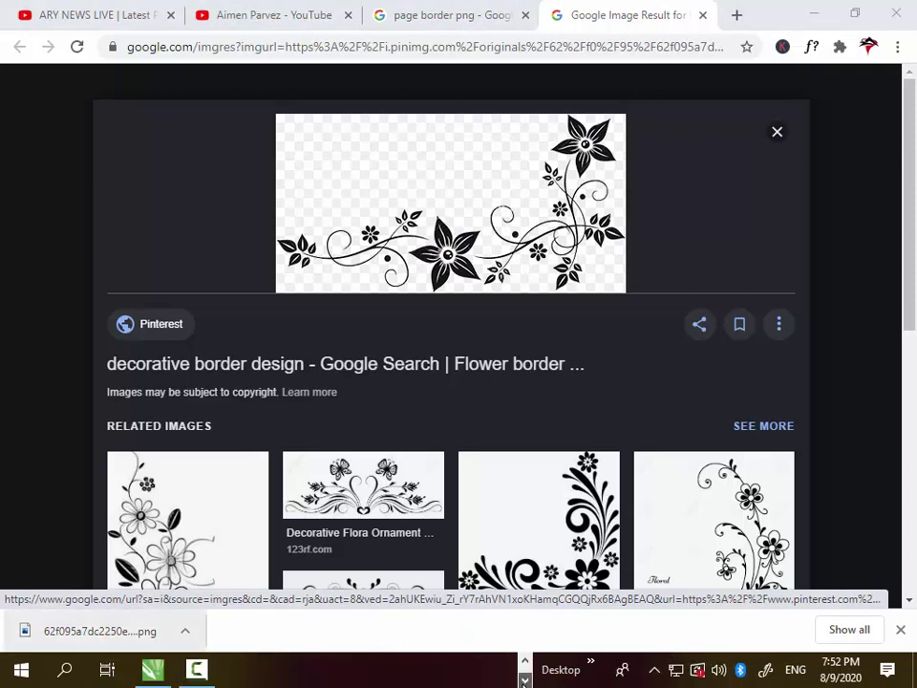
Show the downloaded floral border PNG in its Desktop folder
right_click(148, 632)
left_click(195, 579)
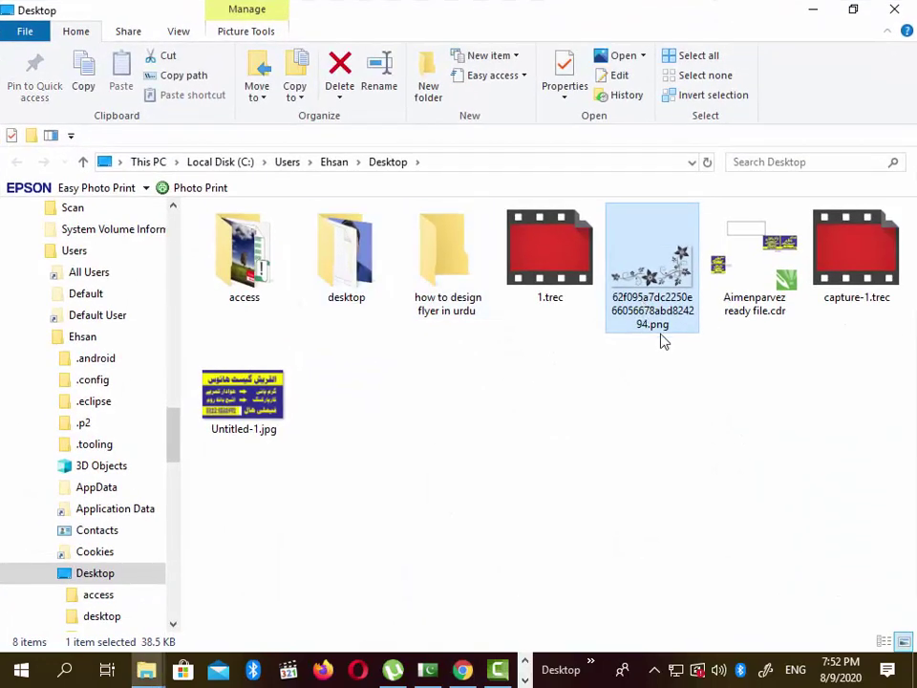
Copy the floral border PNG, switch to CorelDRAW and paste it over the upper-right part of the form page
right_click(664, 338)
left_click(592, 527)
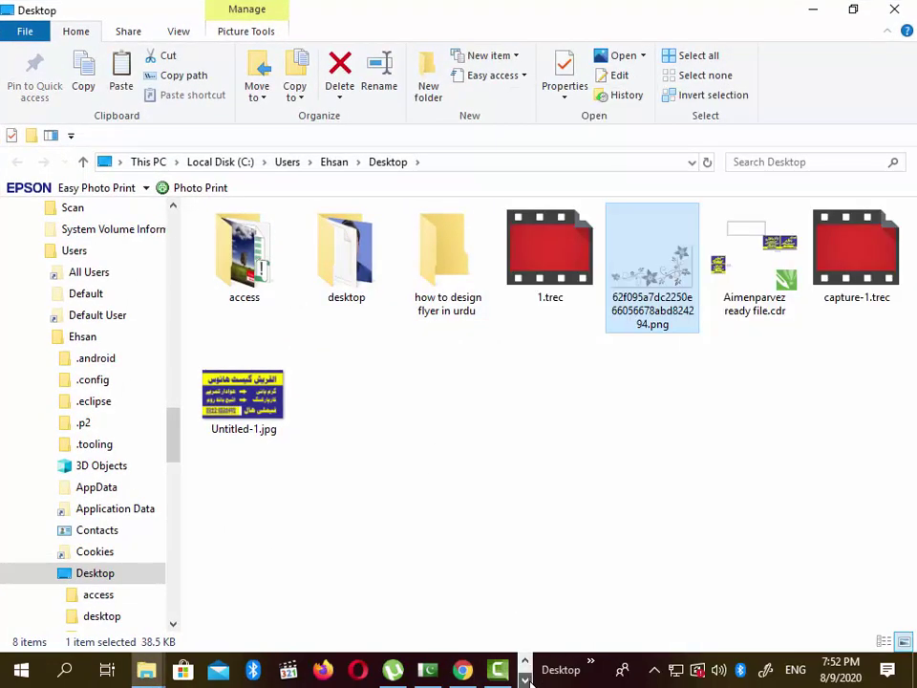
left_click(526, 680)
left_click(154, 668)
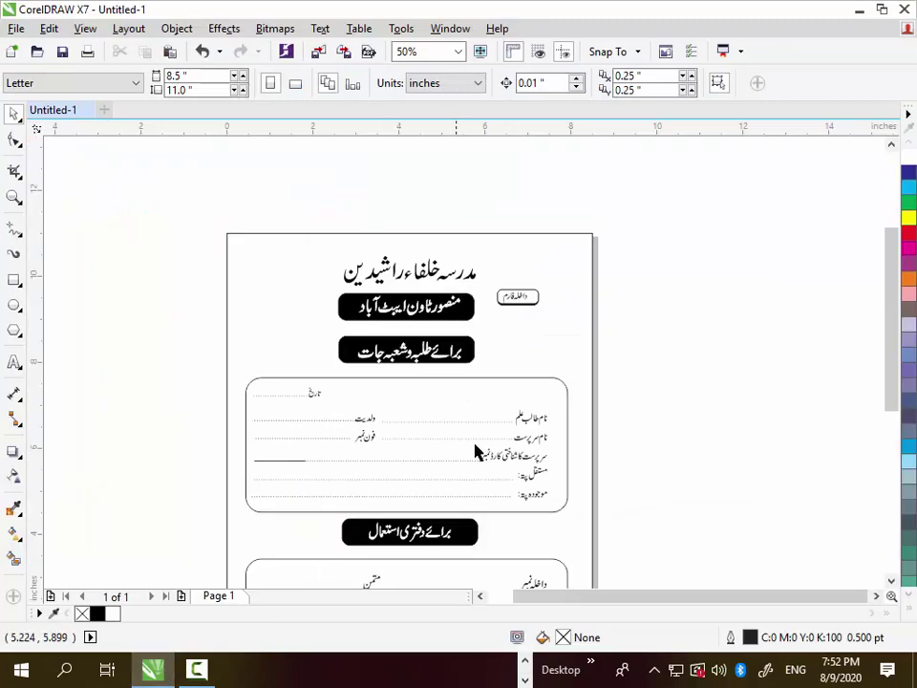
key("ctrl+v")
left_click_drag(437, 465, 528, 245)
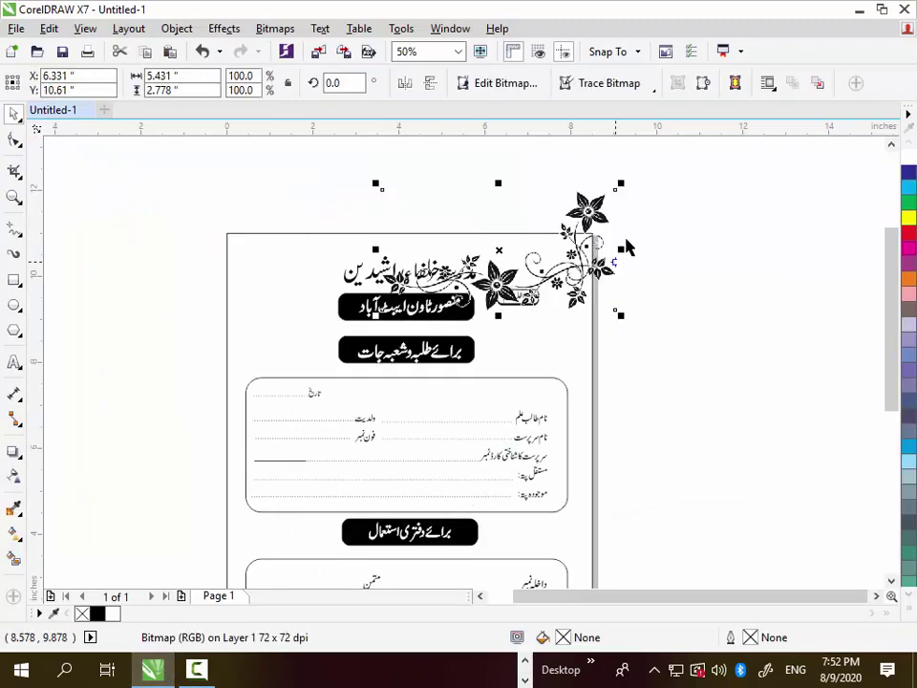
Mirror the floral image vertically so its corner matches the page's top-right corner
scroll(616, 168, "up", 1)
left_click(405, 89)
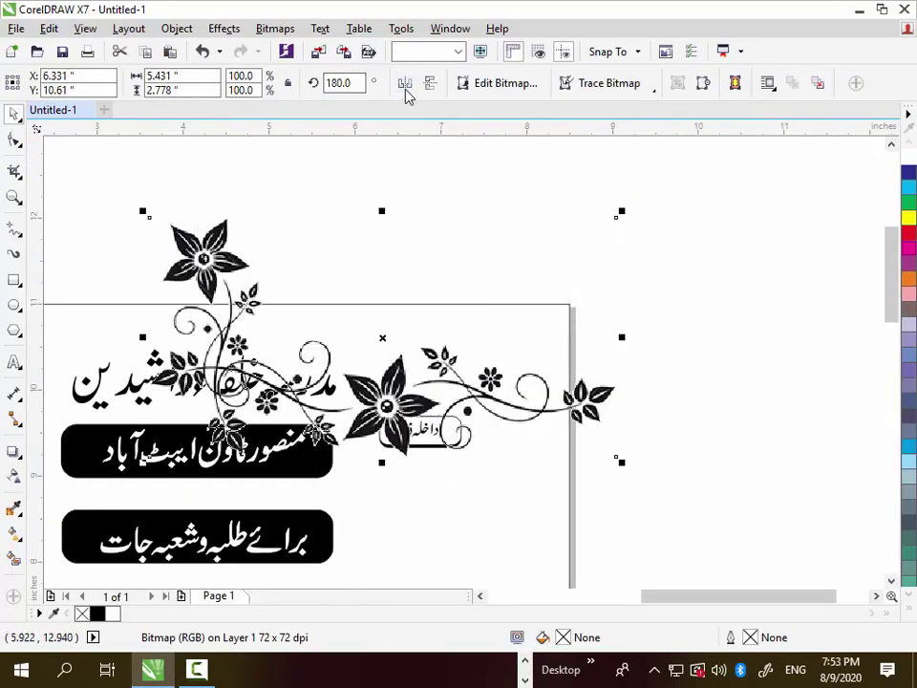
left_click(430, 84)
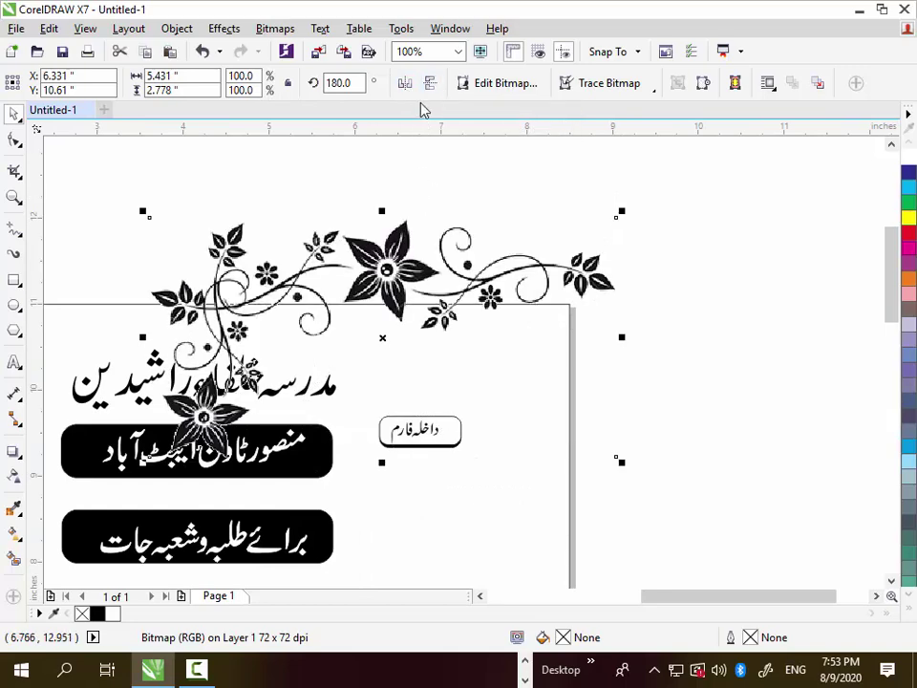
left_click(405, 84)
Scale the floral image down proportionally to about half size and fit it into the page's top-right corner
left_click_drag(621, 211, 336, 317)
left_click_drag(252, 404, 415, 355)
left_click_drag(514, 403, 571, 488)
scroll(538, 312, "down", 4)
key("Escape")
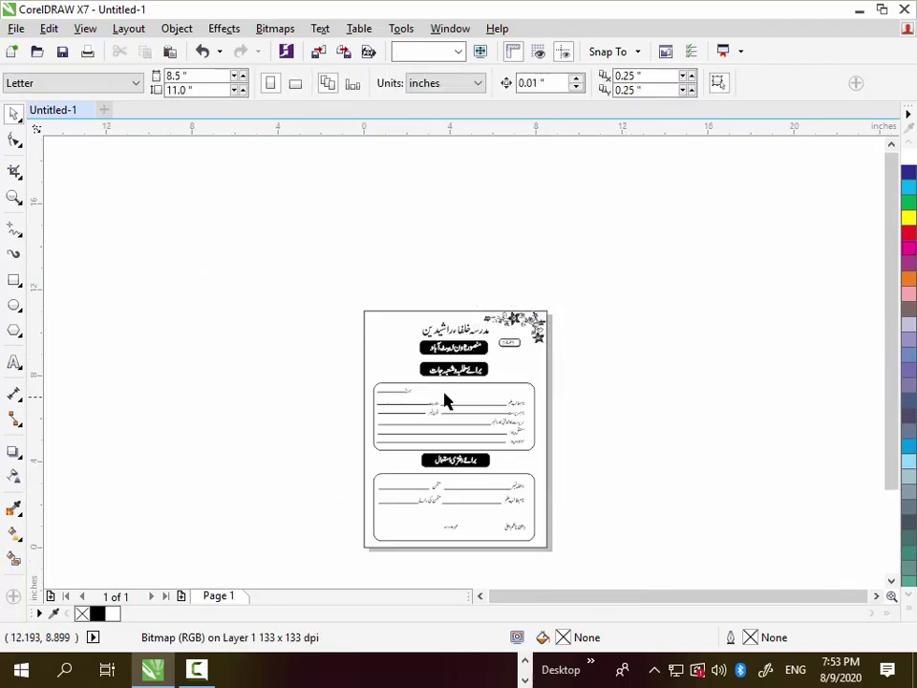
Place a horizontally mirrored copy of the floral corner in the page's top-left corner
scroll(468, 321, "up", 2)
scroll(540, 325, "up", 1)
scroll(564, 315, "down", 1)
left_click_drag(580, 307, 424, 299)
left_click(404, 84)
scroll(246, 318, "up", 1)
scroll(242, 295, "down", 1)
left_click(569, 292, "shift")
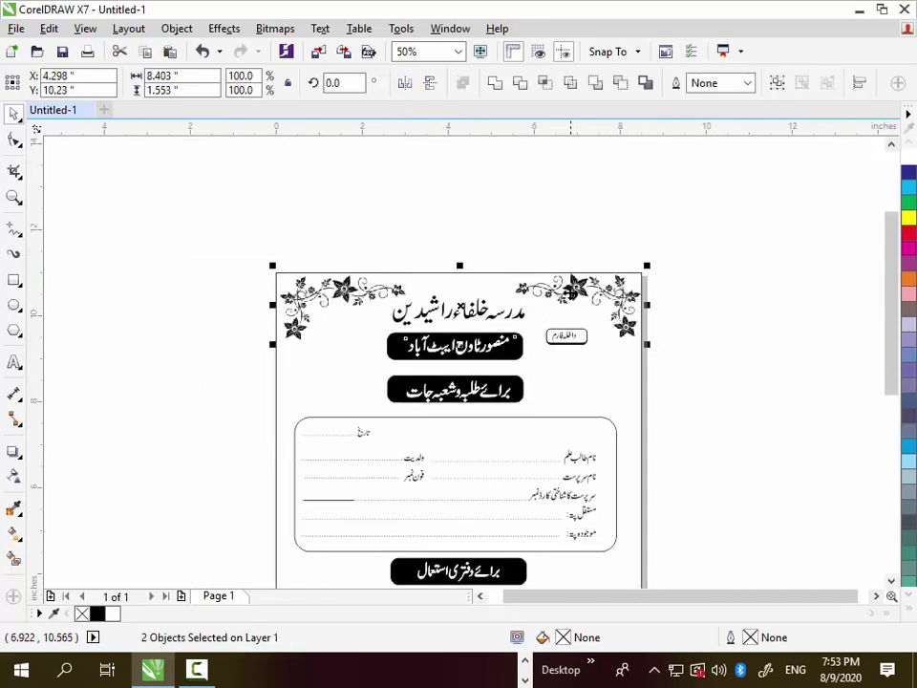
left_click(518, 231)
Examine the form's overall layout and the details of its floral corners, banners and entry lines
scroll(454, 253, "down", 1)
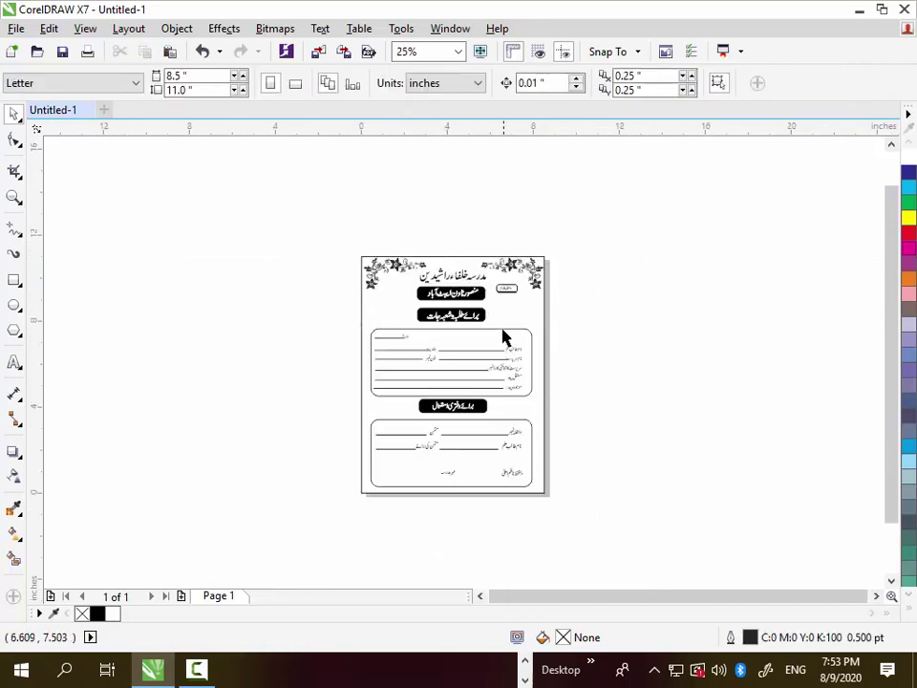
scroll(505, 338, "up", 1)
scroll(399, 218, "down", 1)
scroll(449, 245, "up", 1)
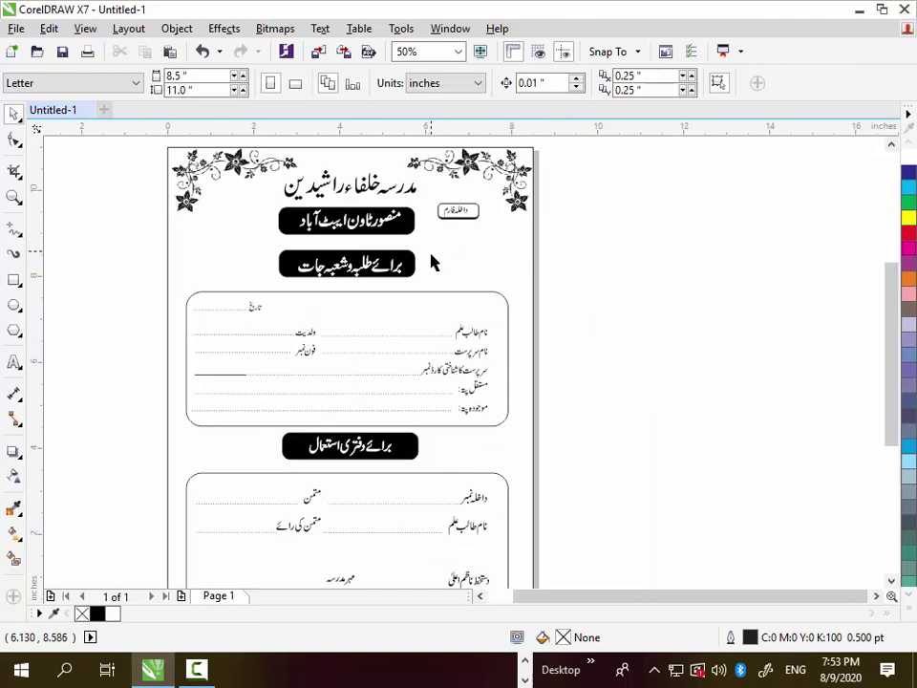
scroll(485, 458, "down", 1)
scroll(394, 382, "up", 1)
scroll(405, 377, "up", 1)
scroll(346, 360, "down", 1)
scroll(469, 320, "up", 1)
scroll(414, 329, "down", 1)
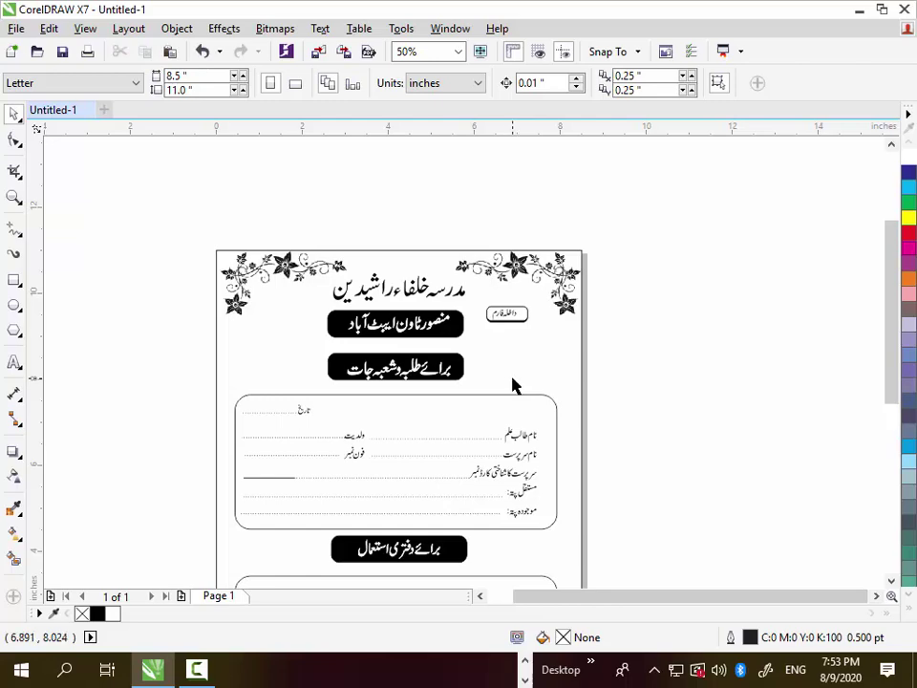
scroll(504, 363, "down", 1)
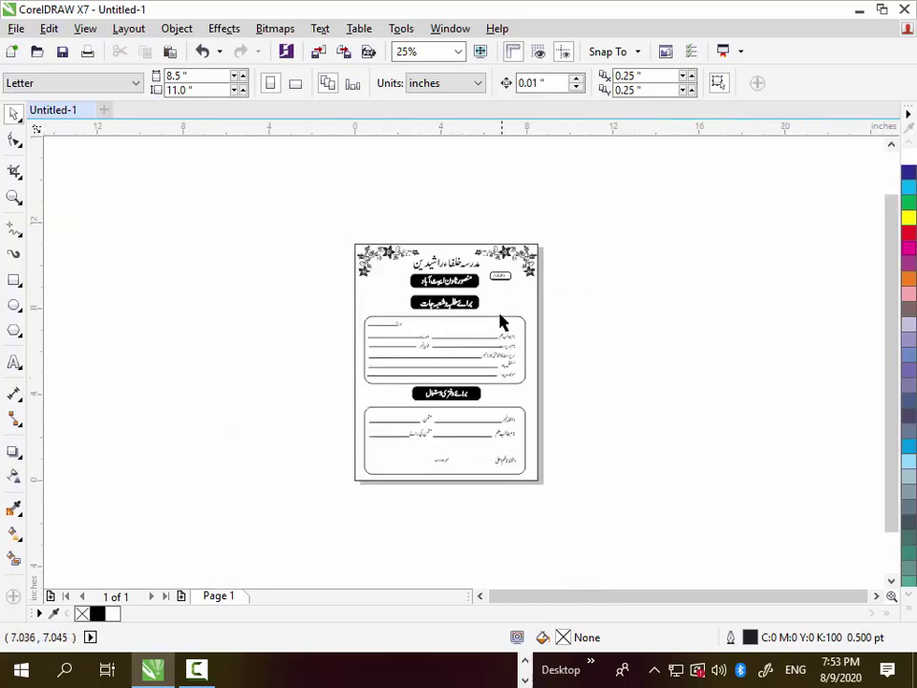
scroll(504, 328, "up", 1)
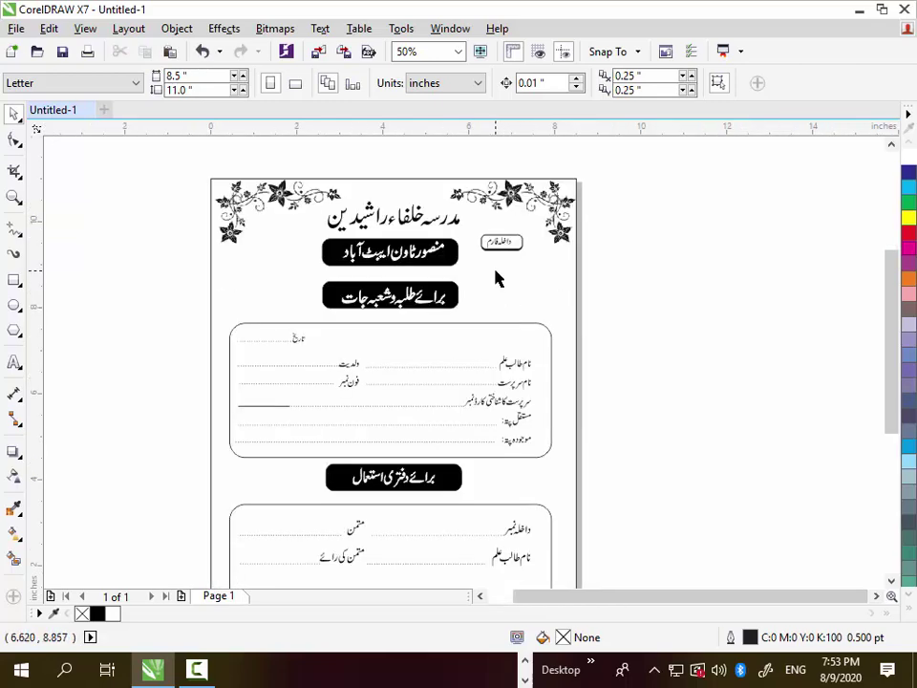
scroll(499, 274, "down", 1)
scroll(530, 344, "up", 1)
scroll(432, 353, "down", 1)
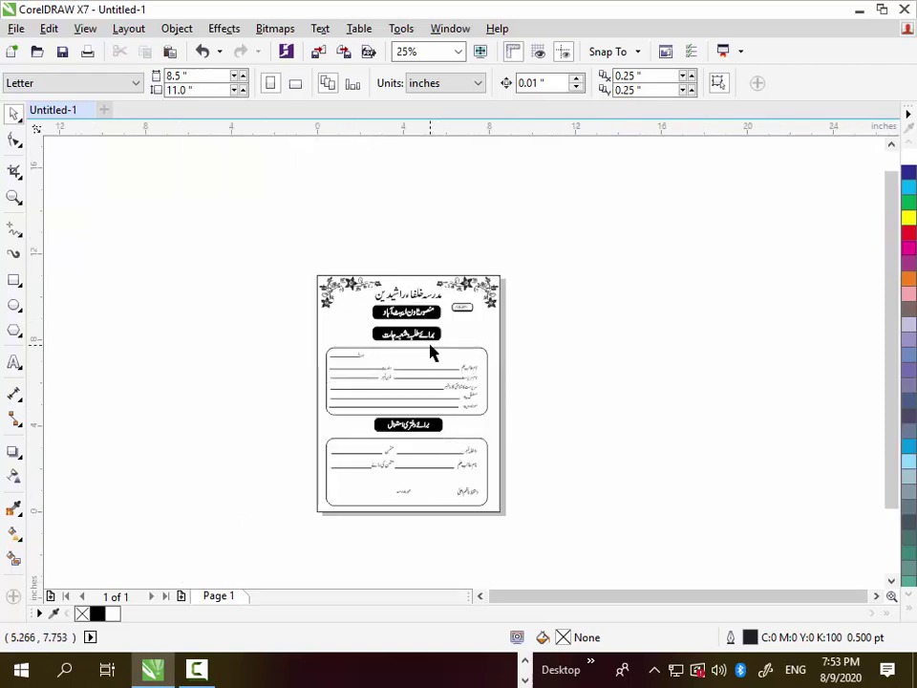
scroll(430, 352, "up", 1)
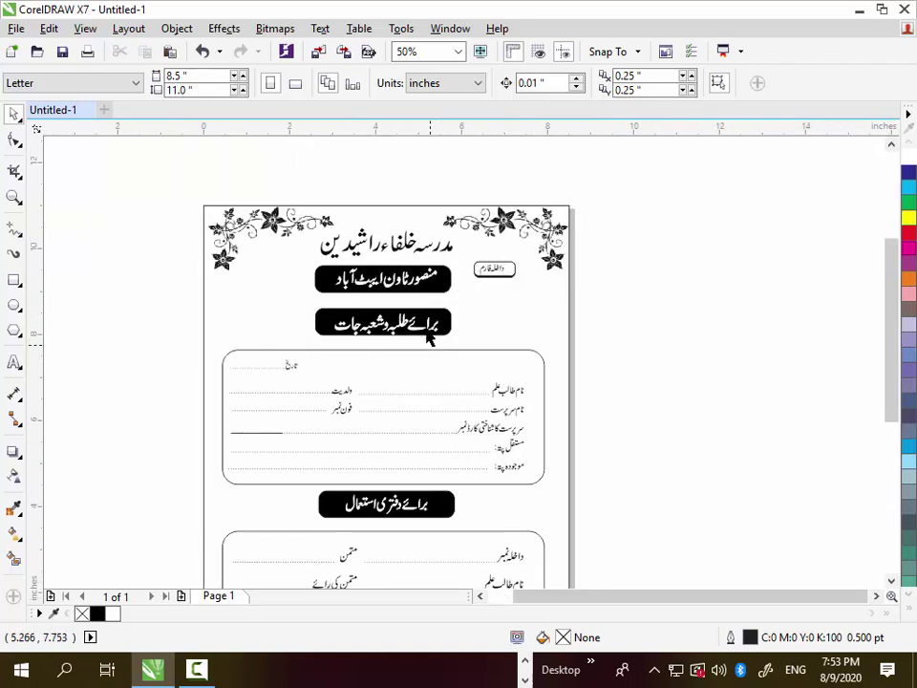